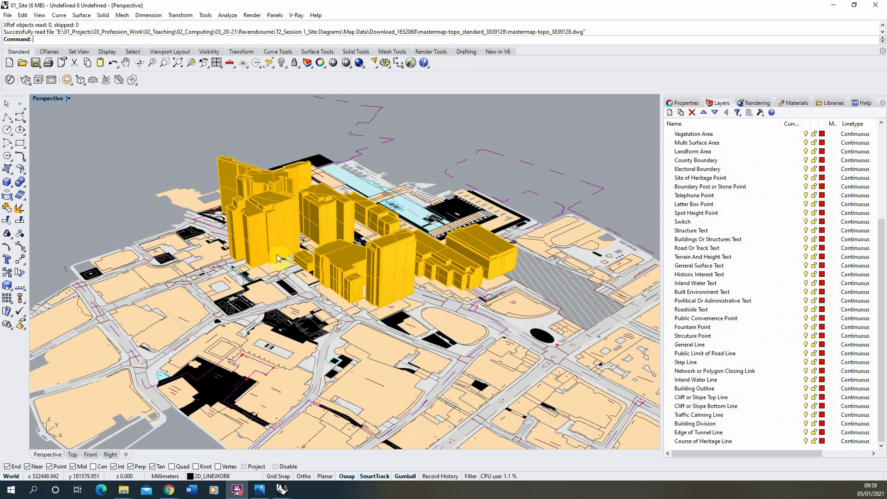
Orbit and zoom the view to inspect the site model from several angles.
right_click_drag(276, 252, 418, 275)
scroll(417, 275, "down", 2)
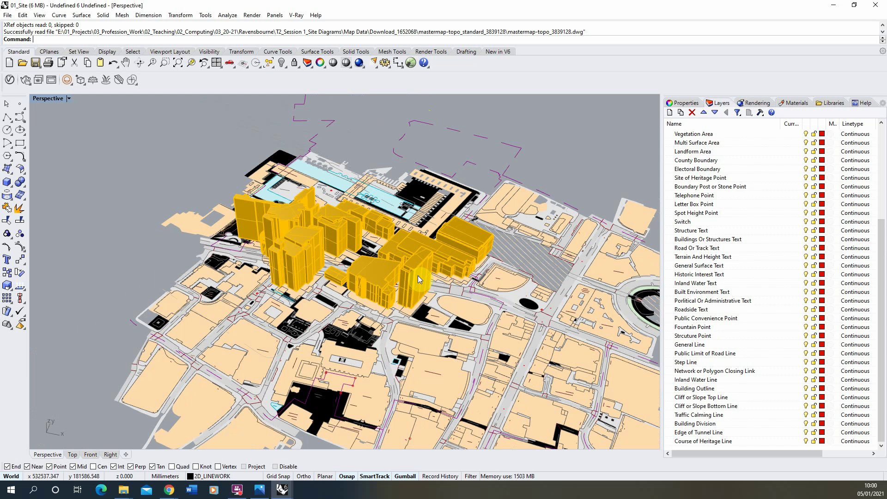
right_click_drag(471, 266, 427, 241)
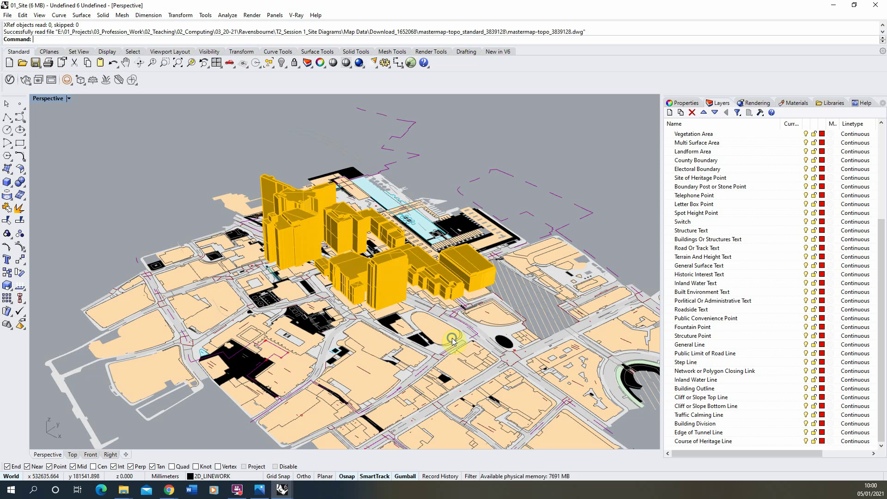
right_click_drag(440, 339, 464, 343)
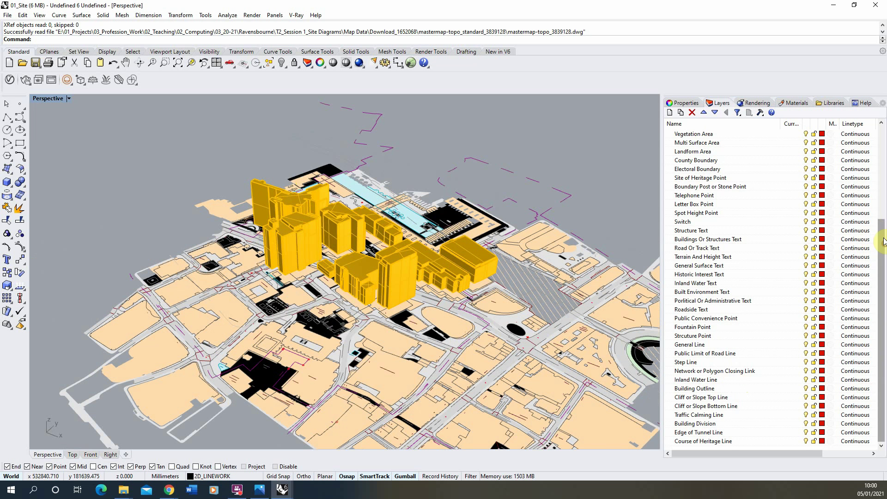
Turn off the yellow 3D building massing and expand 2D_LINEWORK to show its sublayers.
left_click_drag(884, 249, 877, 135)
left_click(806, 151)
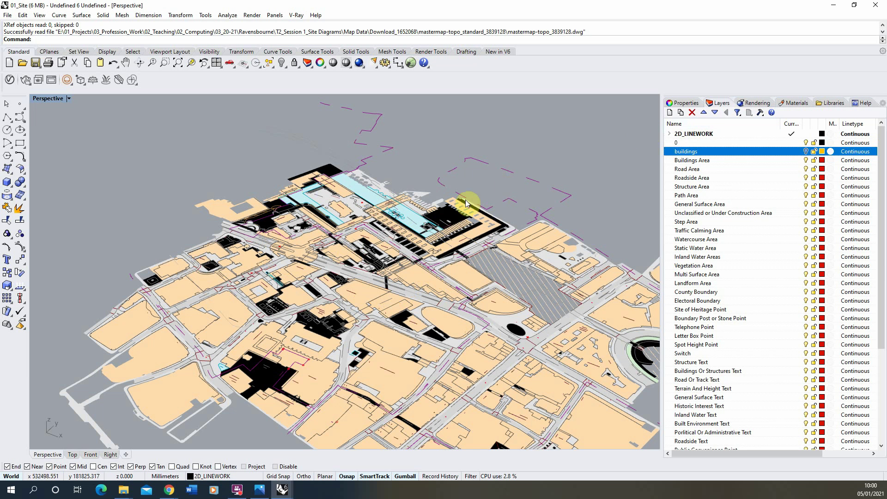
left_click(689, 134)
left_click(669, 134)
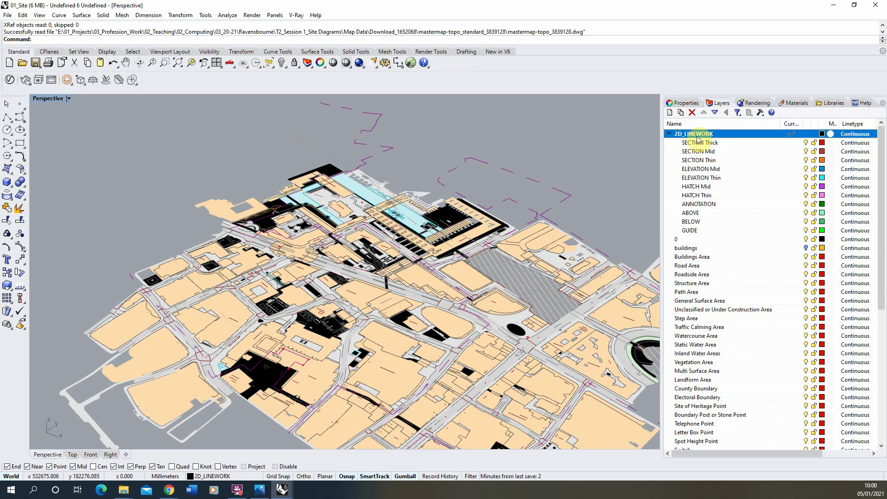
left_click(694, 231)
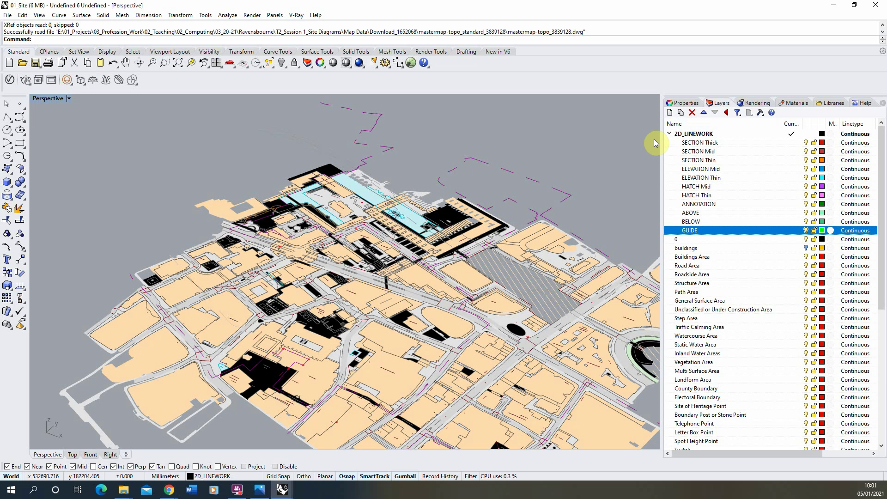
Scroll through the layer list and select the Buildings Area layer.
left_click_drag(882, 198, 882, 335)
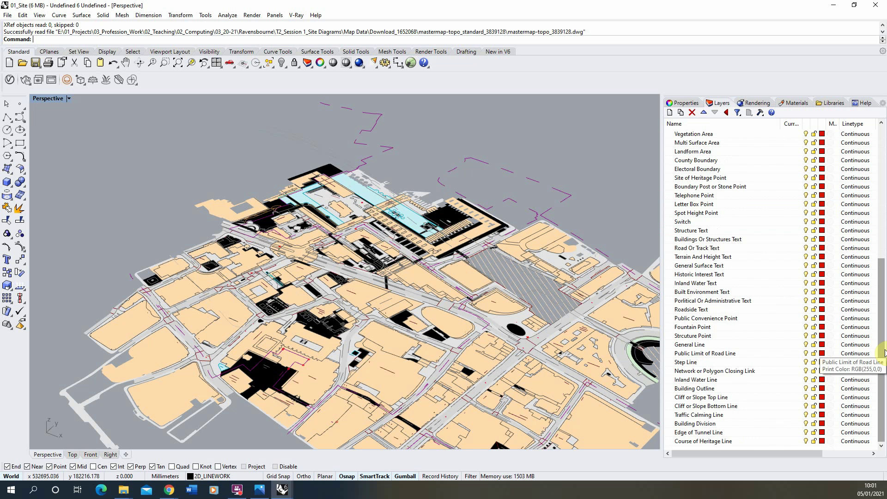
scroll(354, 276, "up", 4)
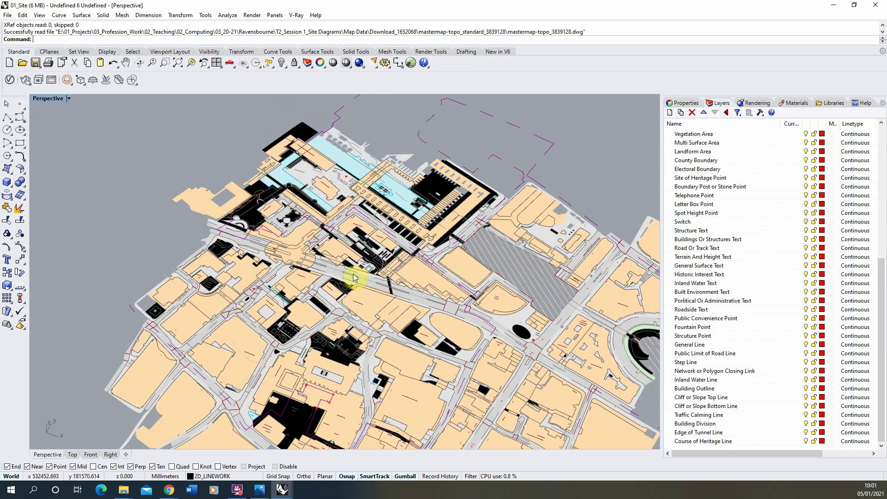
scroll(701, 212, "up", 6)
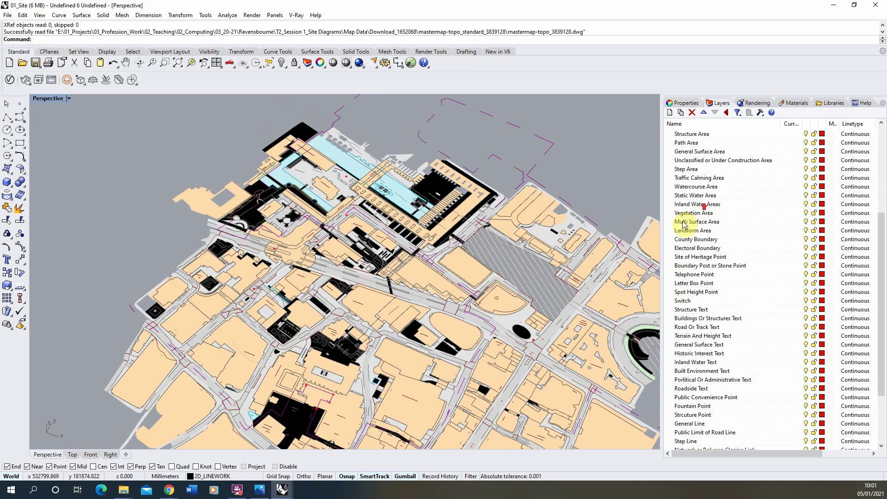
scroll(789, 183, "up", 3)
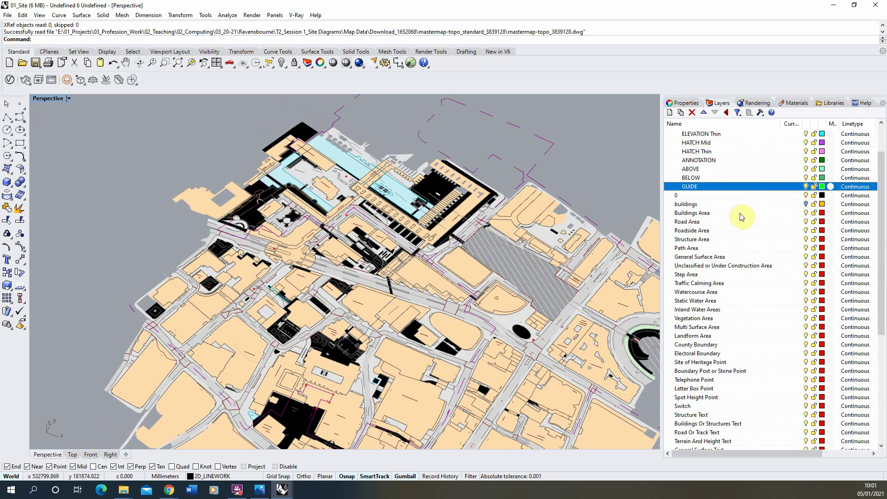
left_click(739, 212)
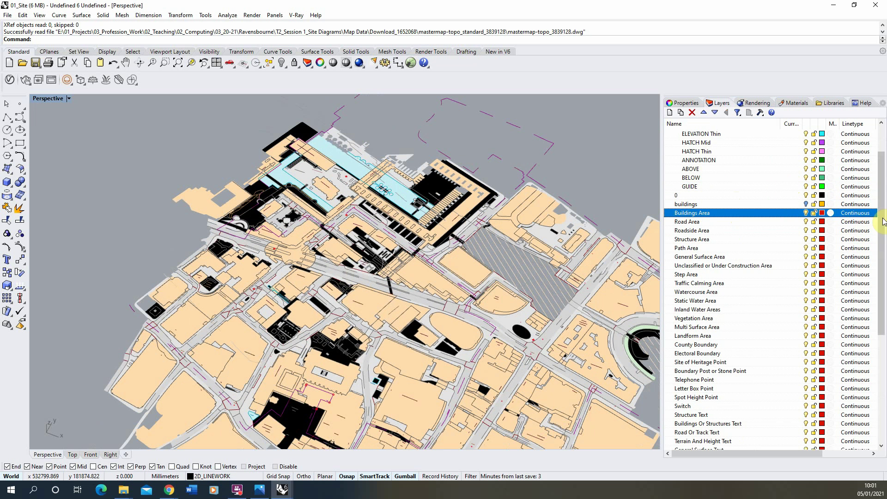
left_click_drag(881, 255, 882, 360)
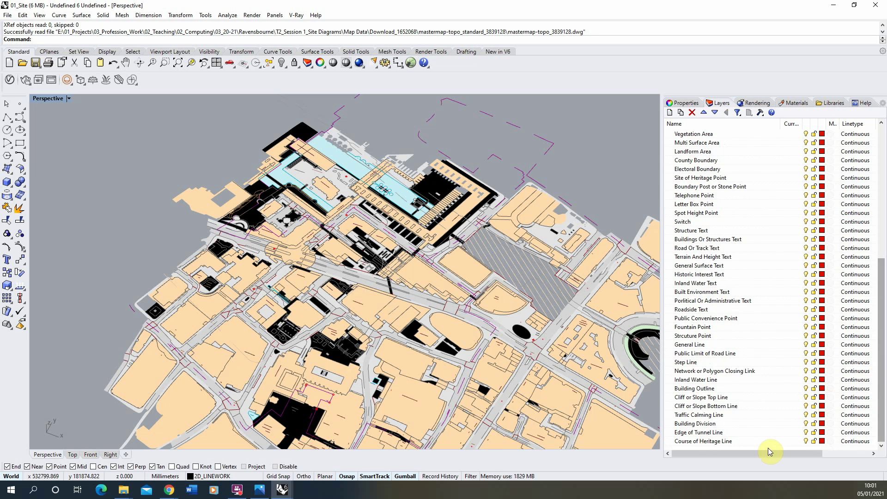
Hide Buildings Area through Course of Heritage Line, then switch Buildings Area back on alone.
left_click(727, 442, "shift")
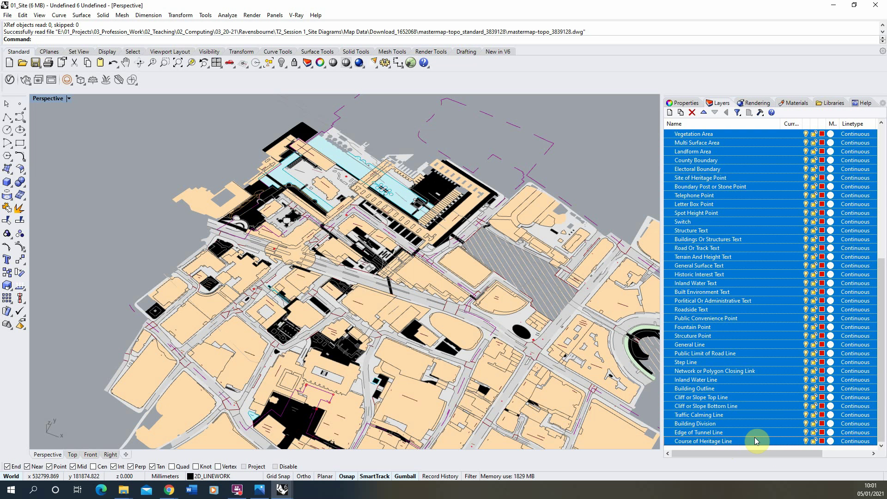
scroll(751, 384, "up", 2)
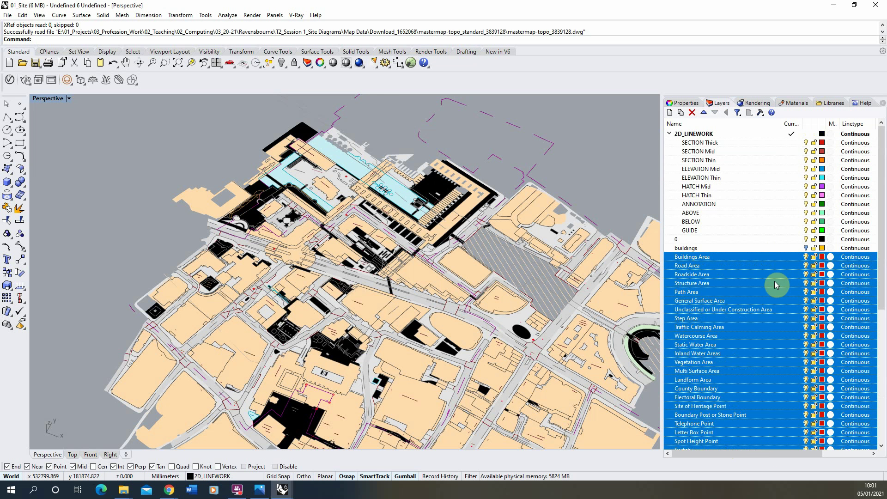
left_click(806, 257)
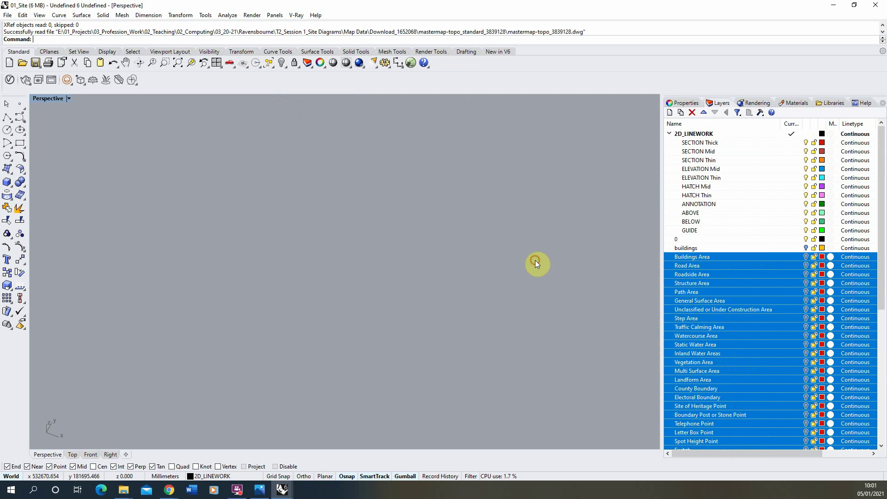
double_click(724, 266)
left_click(726, 258)
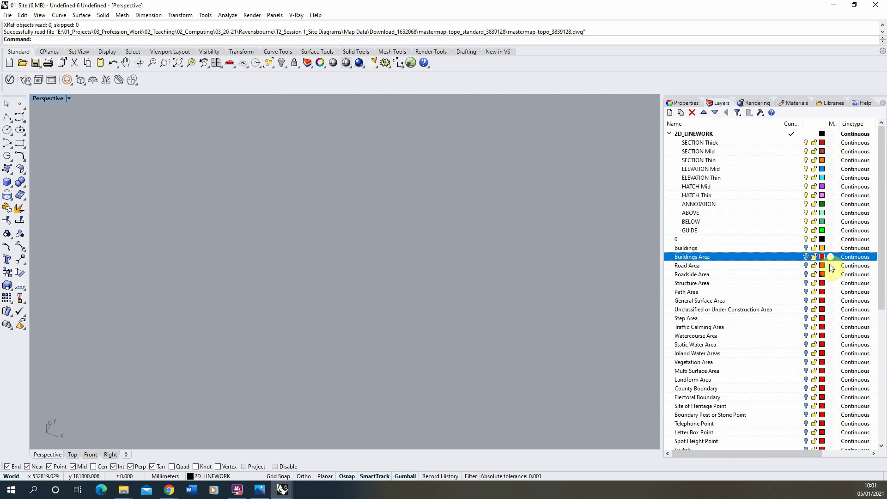
left_click(806, 257)
scroll(278, 229, "down", 2)
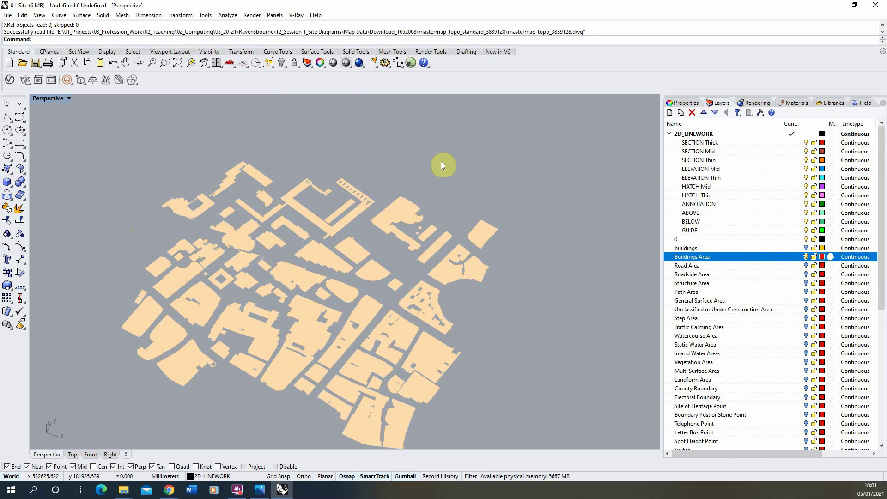
Window-select the 358 building hatches and assign them to the HATCH Mid layer.
scroll(461, 173, "down", 2)
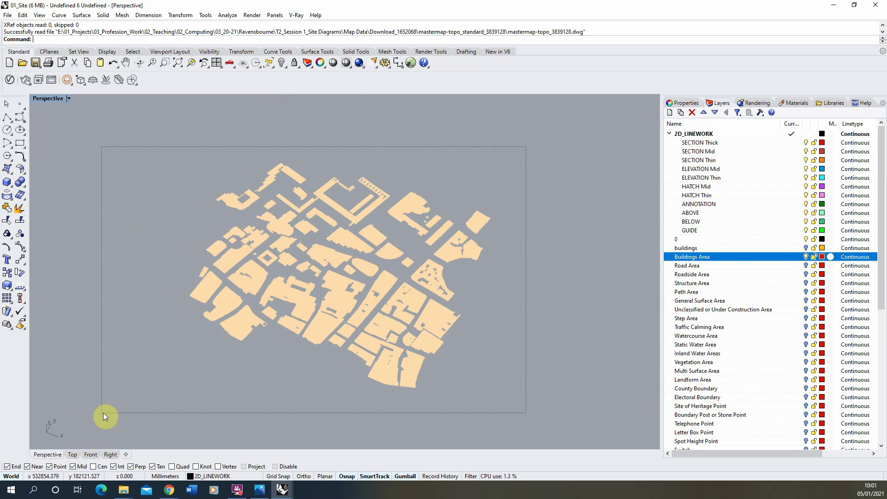
left_click_drag(520, 167, 128, 405)
left_click(680, 103)
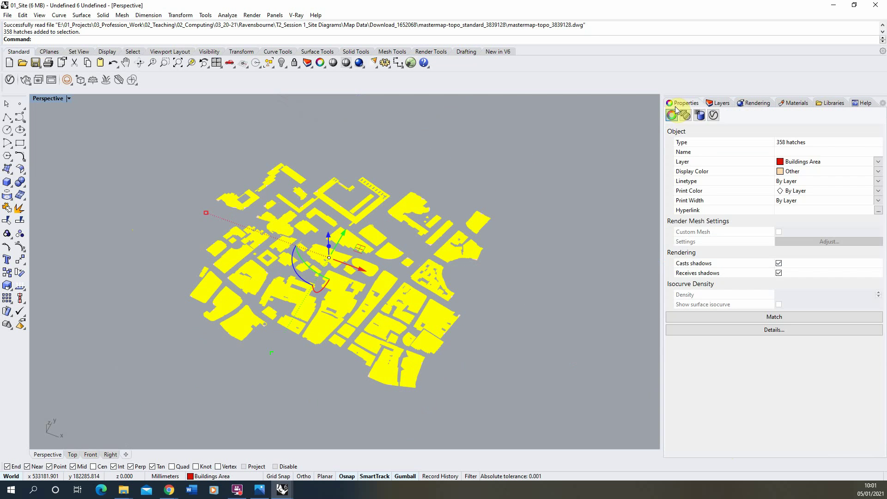
left_click(879, 162)
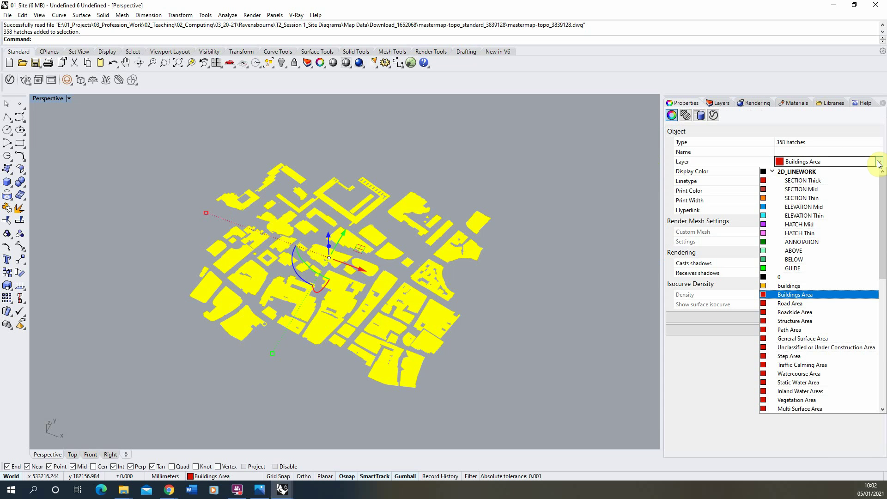
left_click(793, 225)
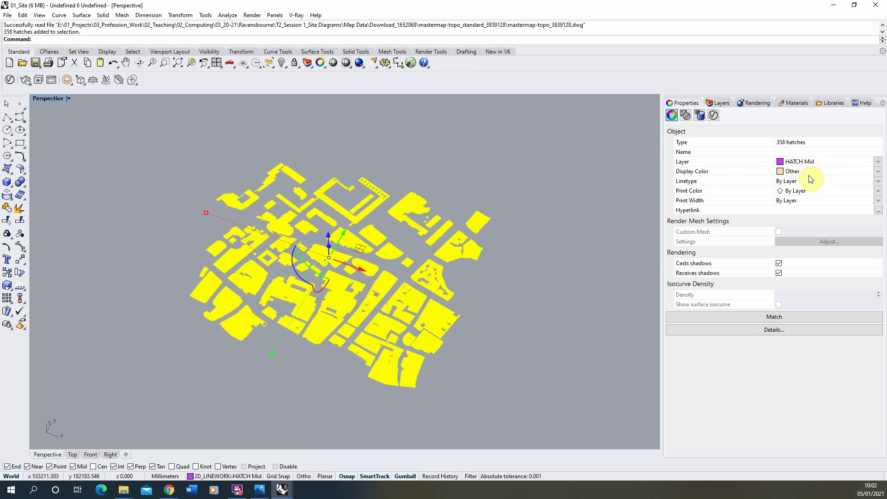
Set the hatches' display colour to By Layer, deselect them, and select HATCH Mid in Layers.
left_click(877, 171)
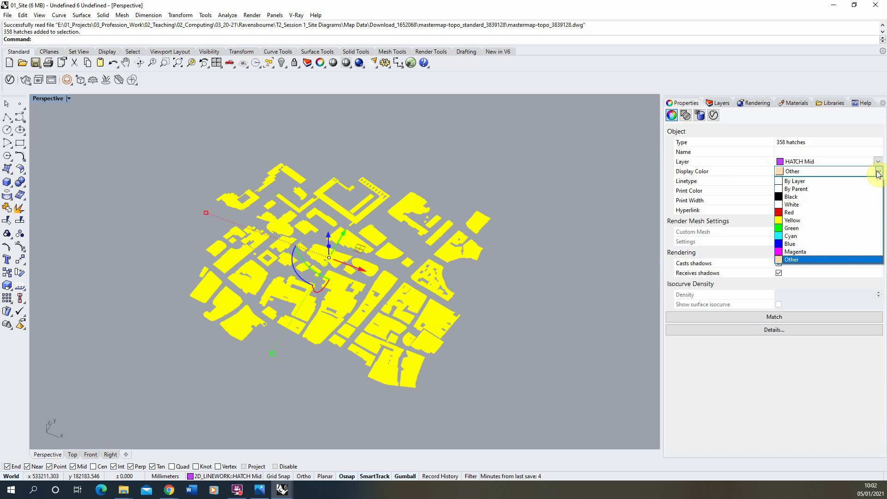
left_click(804, 183)
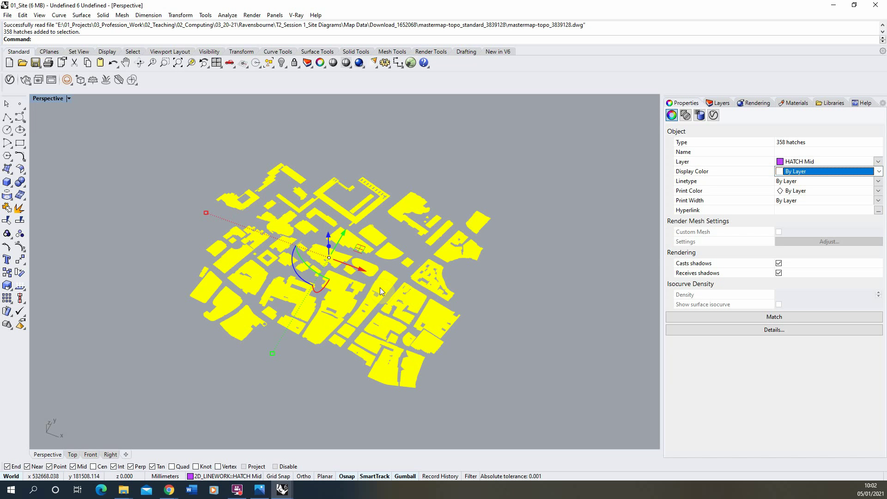
left_click(804, 172)
left_click(788, 182)
left_click(797, 174)
left_click(795, 182)
left_click(795, 175)
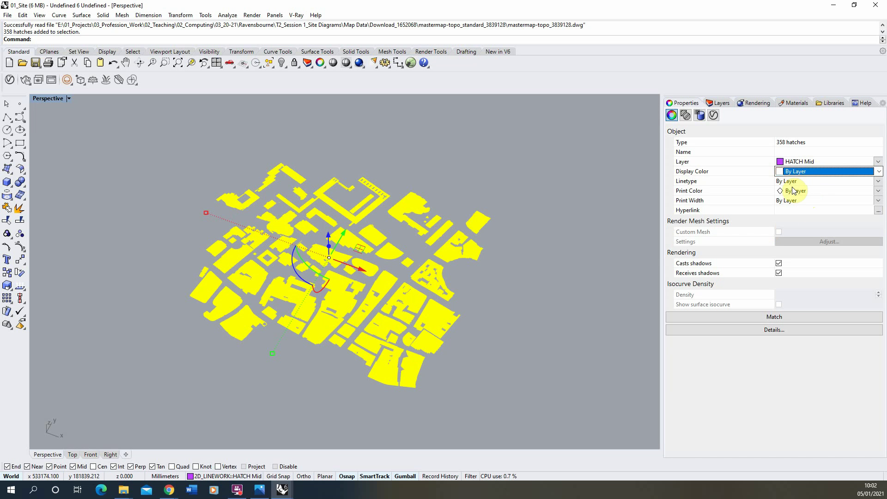
left_click(806, 171)
left_click(806, 171)
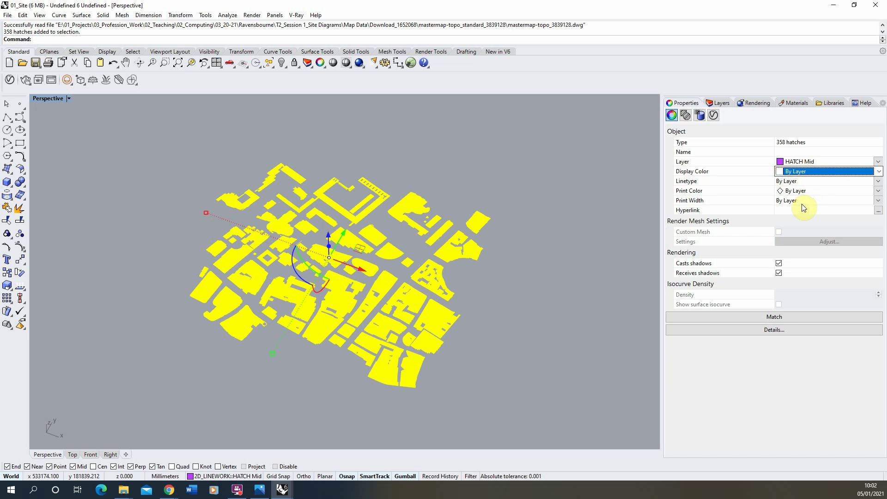
left_click(806, 184)
left_click(509, 195)
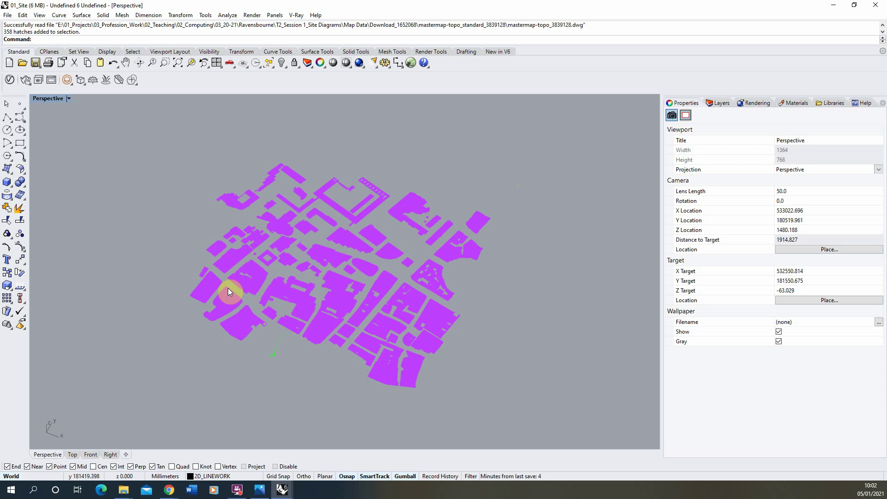
left_click(720, 103)
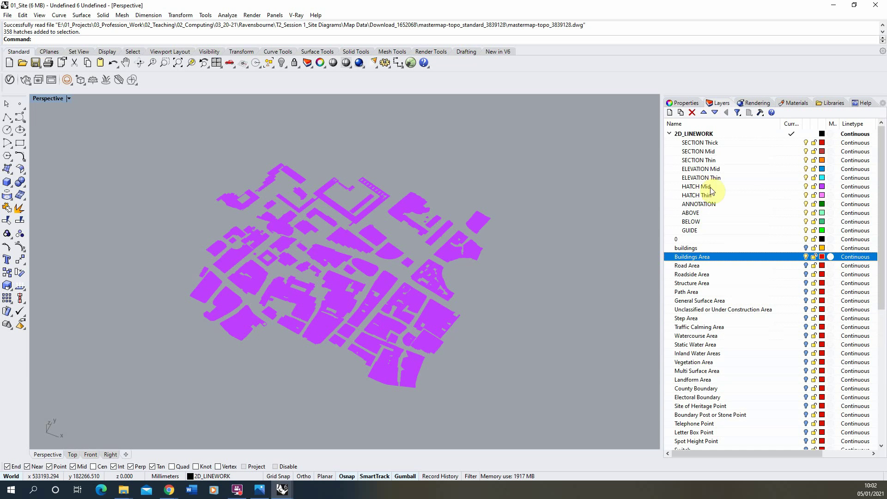
left_click(812, 189)
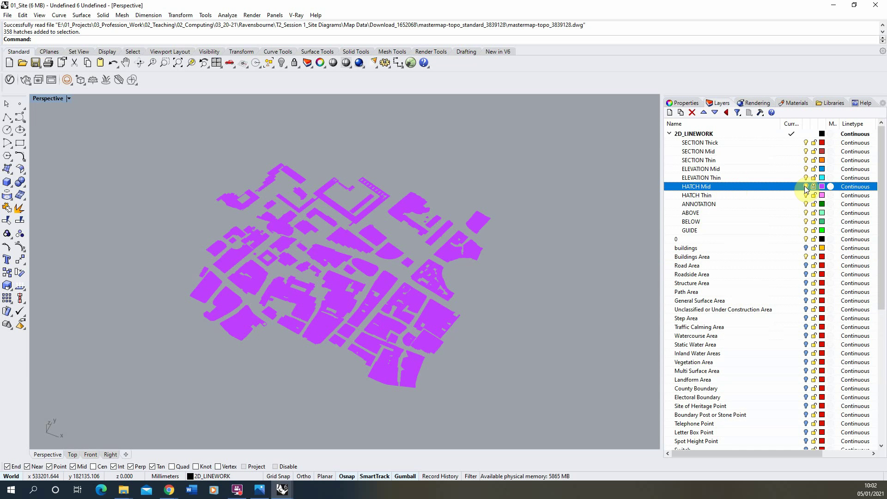
Hide HATCH Mid, then toggle Road, Roadside and Path Area to see which hatches each holds.
left_click(806, 186)
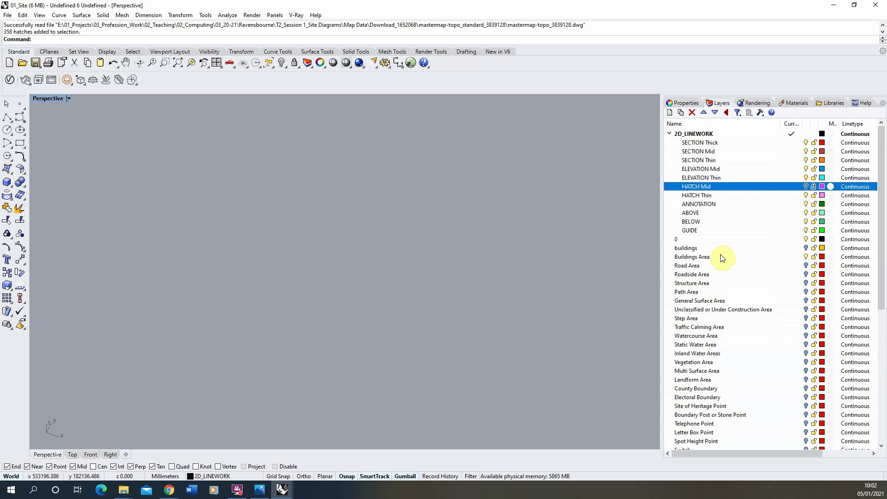
left_click(811, 267)
left_click(809, 266)
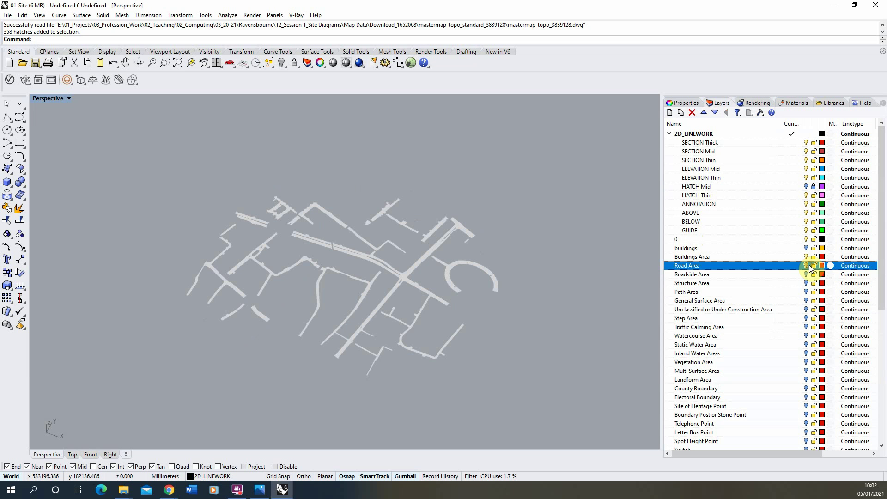
left_click(807, 274)
left_click(807, 267)
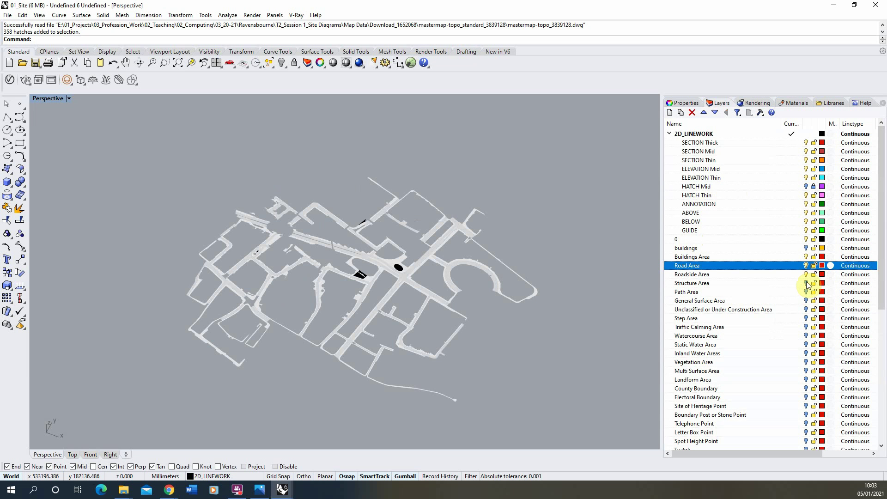
left_click(807, 284)
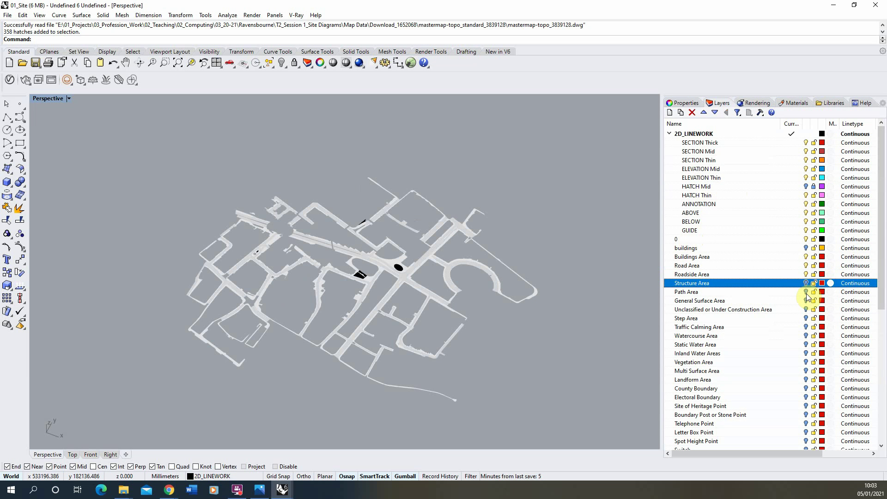
left_click(806, 292)
left_click(806, 293)
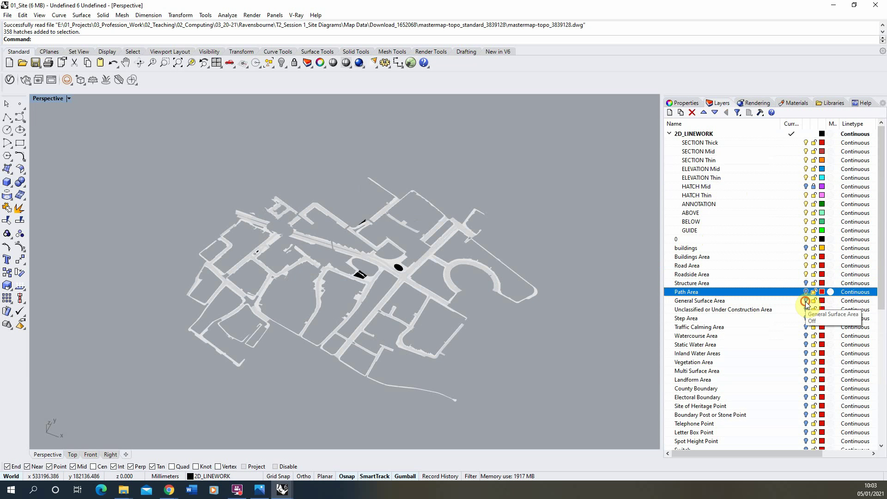
Check General Surface and Unclassified Areas, leaving Path Area shown and Structure hidden.
left_click(806, 303)
left_click(805, 311)
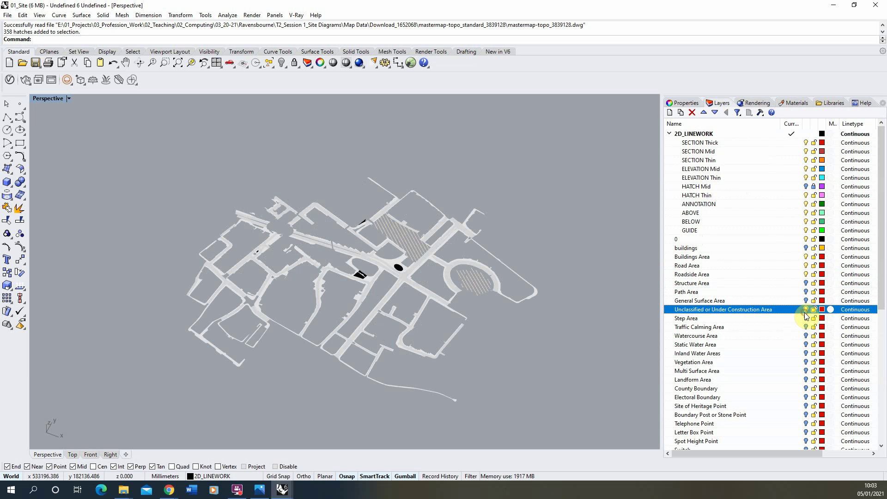
left_click(805, 301)
left_click(805, 301)
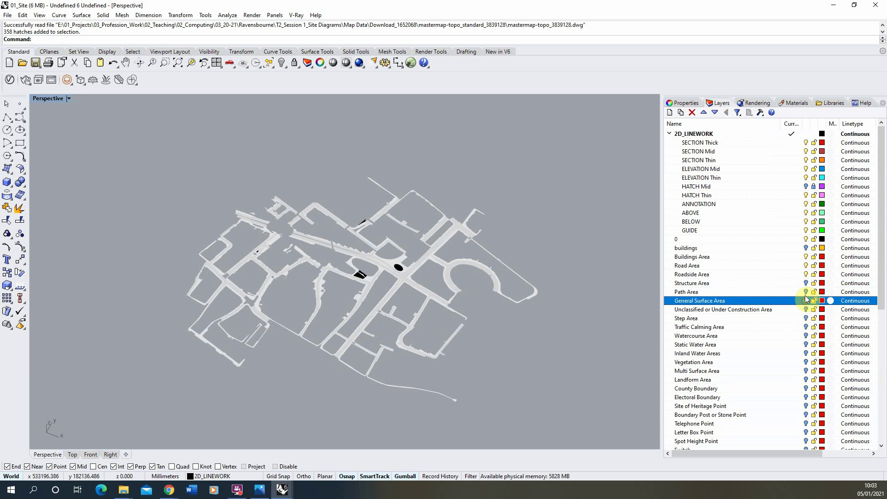
left_click(806, 293)
left_click(806, 284)
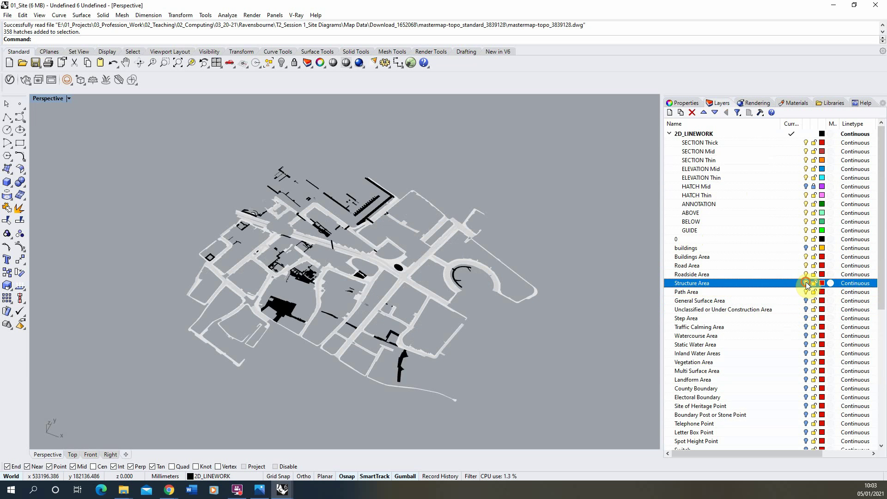
left_click(806, 291)
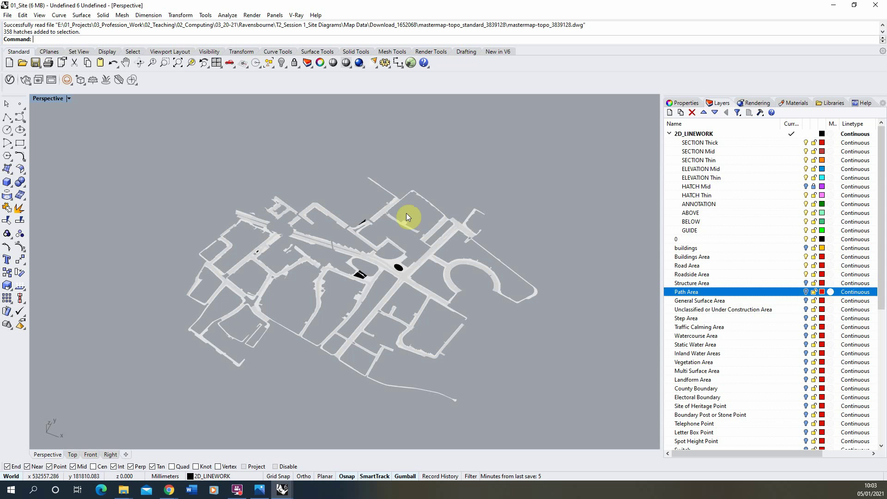
Window-select the 237 path hatches and put them on HATCH Thin with By Layer colour.
left_click_drag(599, 147, 125, 441)
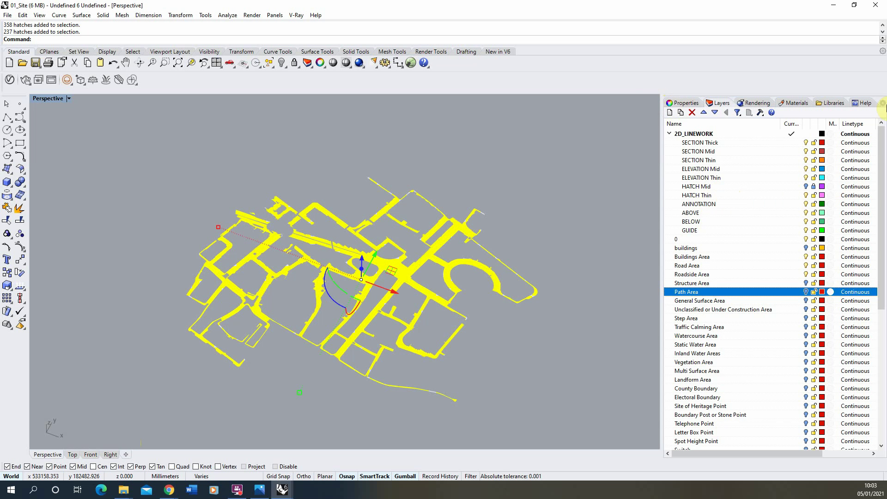
left_click(675, 103)
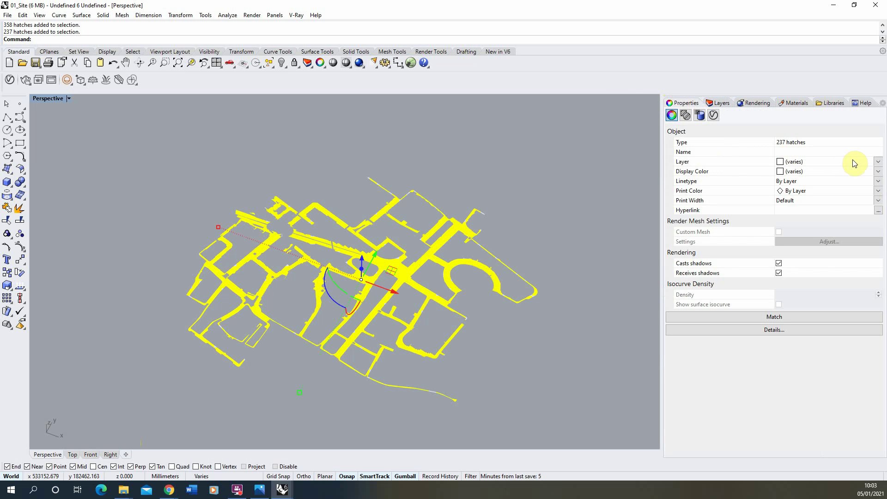
left_click(872, 161)
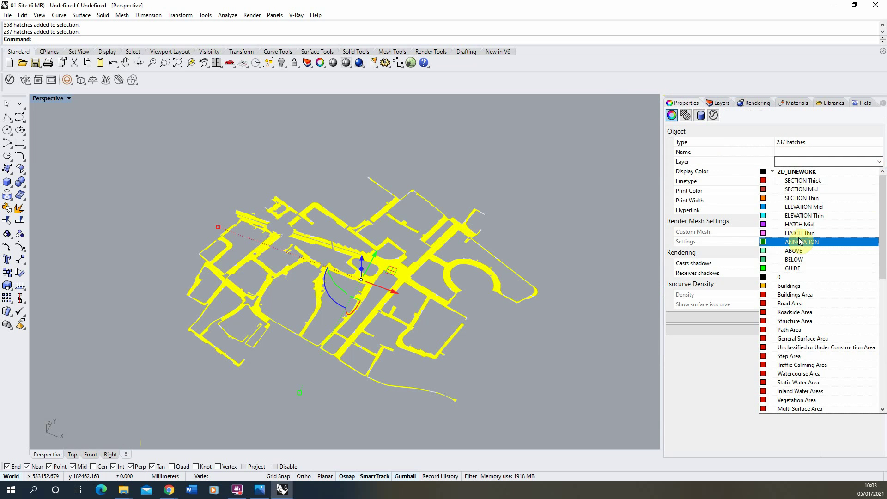
left_click(804, 232)
left_click(878, 172)
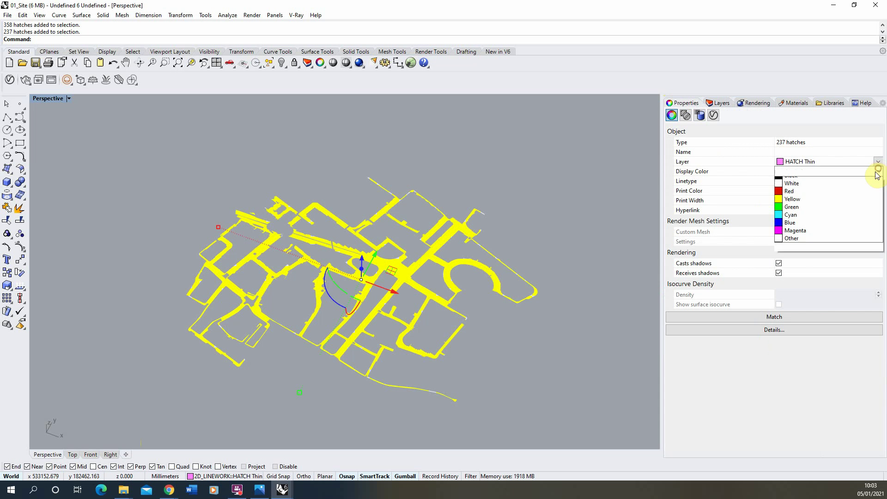
left_click(804, 174)
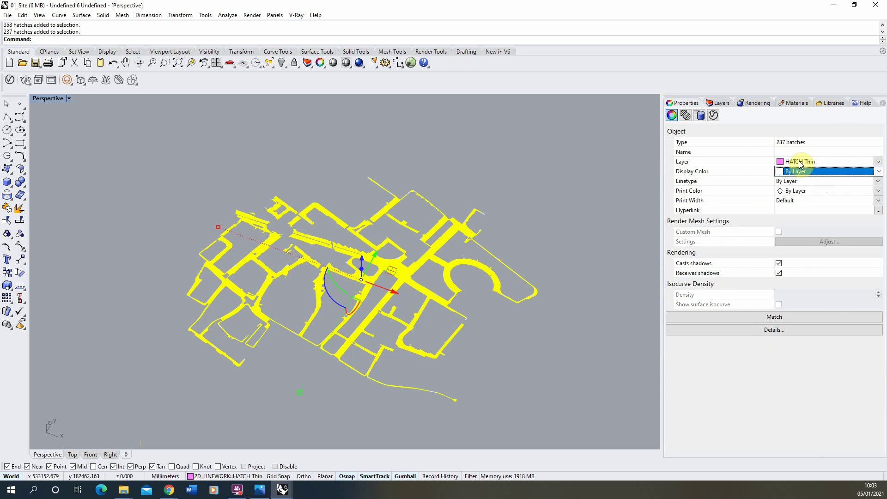
Deselect the hatches and show both the pink HATCH Thin and purple HATCH Mid hatches.
left_click(717, 104)
left_click(566, 175)
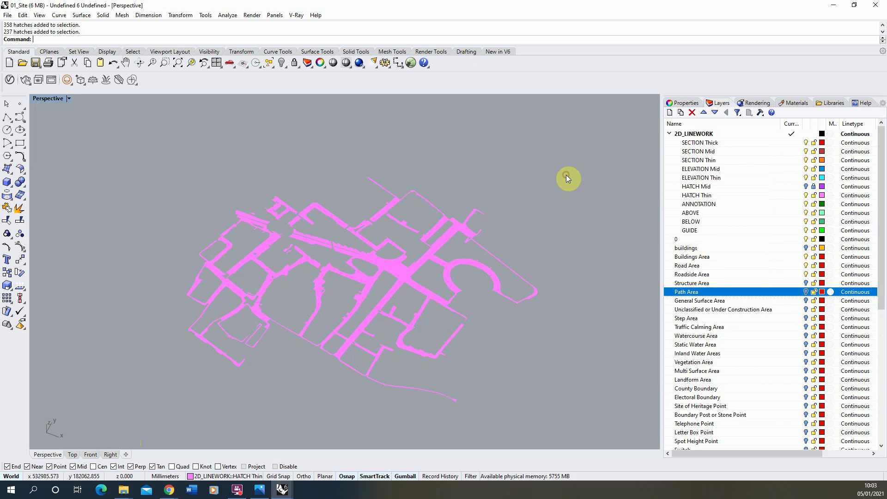
left_click(811, 196)
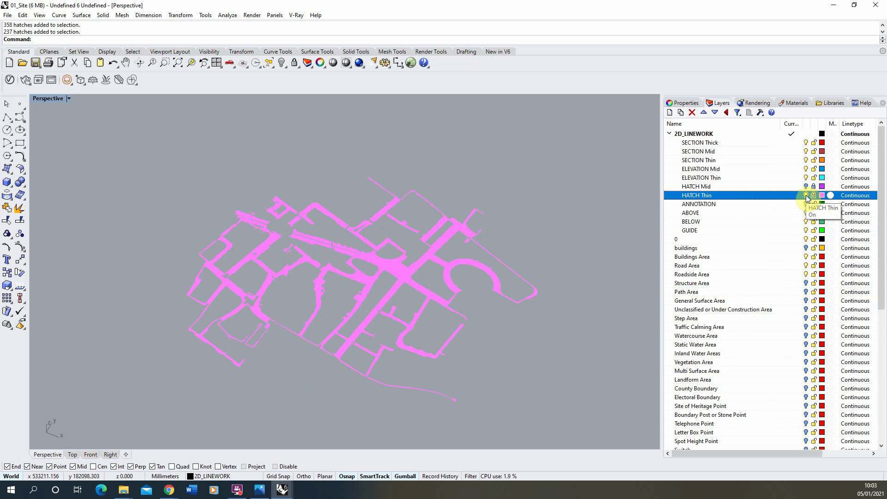
left_click(807, 196)
left_click(807, 196)
left_click(811, 188)
left_click(806, 187)
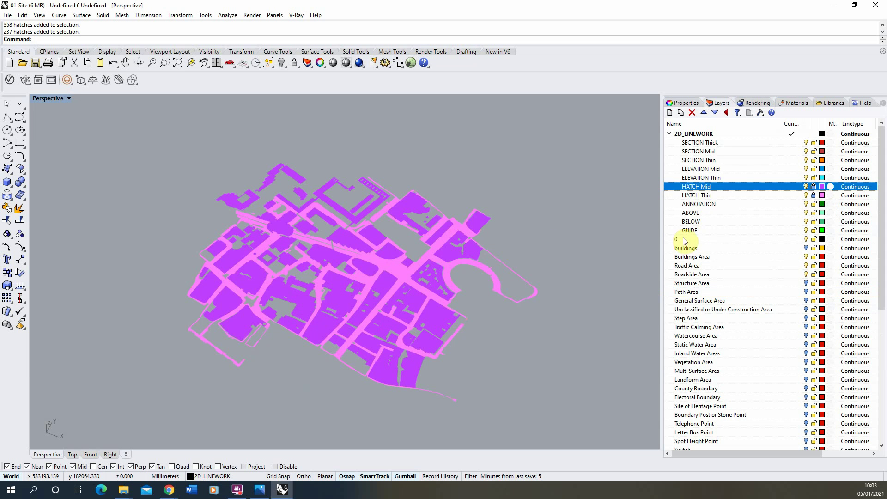
Show the Roadside, Structure, Path and General Surface Area layers alongside HATCH Thin and HATCH Mid.
left_click(807, 196)
left_click(807, 187)
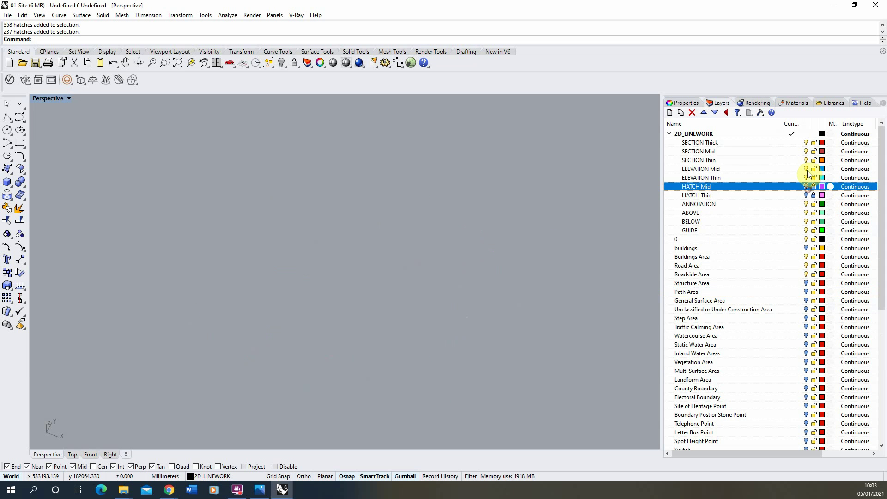
left_click(806, 274)
left_click(806, 283)
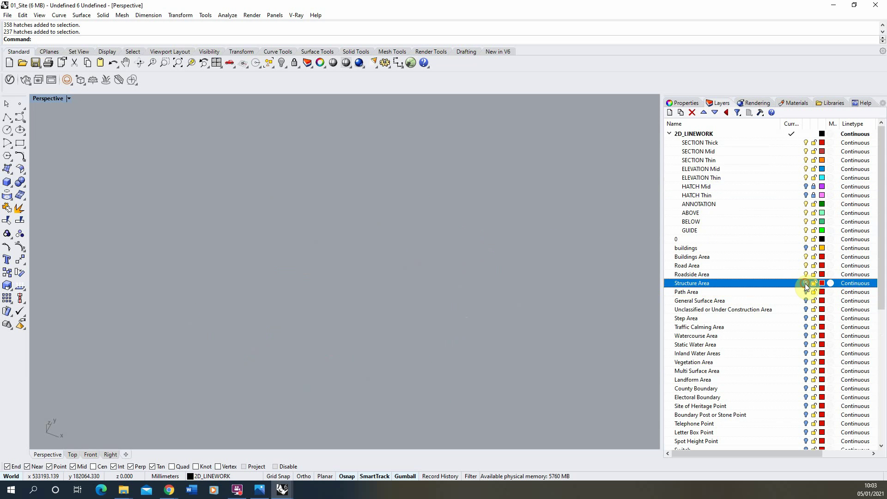
left_click(807, 292)
left_click(806, 301)
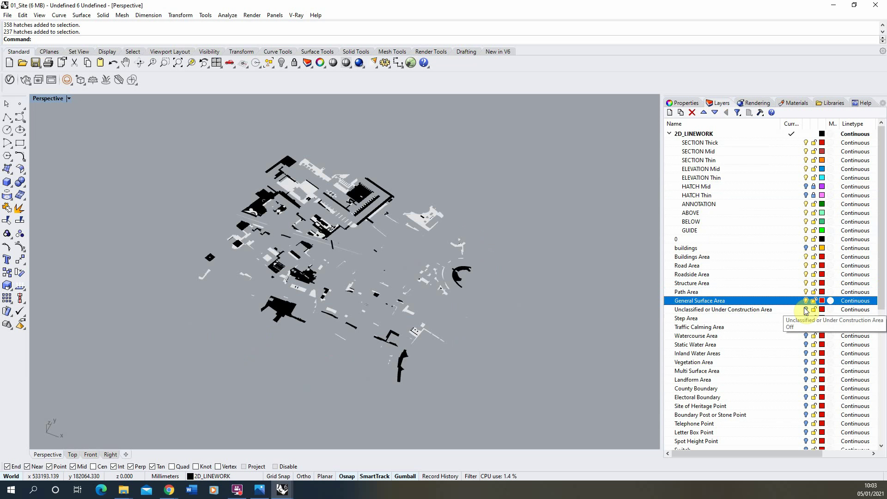
left_click(767, 292)
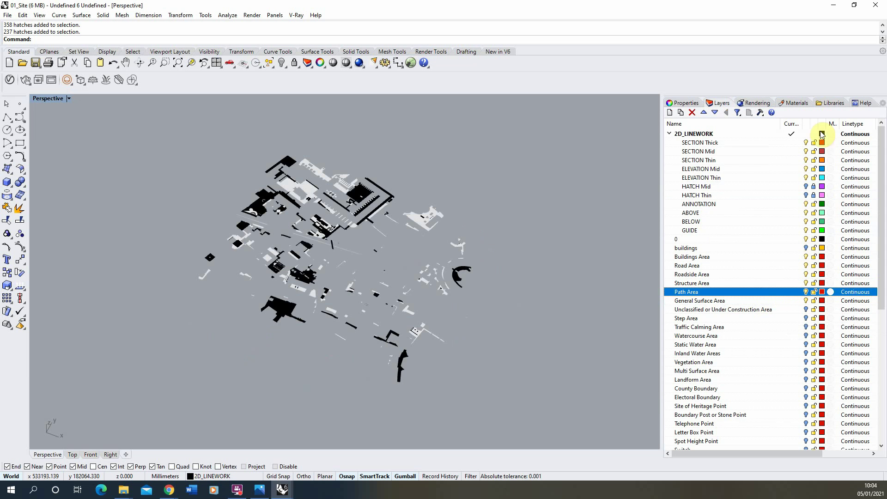
left_click(806, 189)
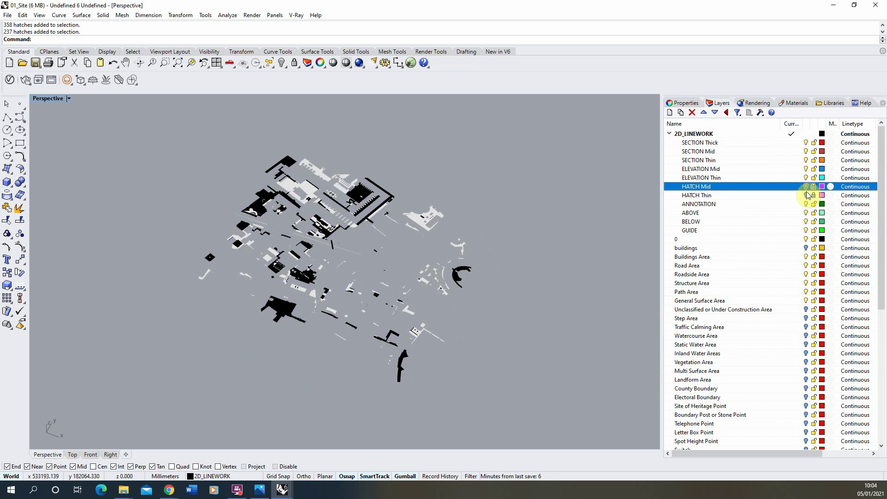
left_click(806, 195)
left_click(806, 186)
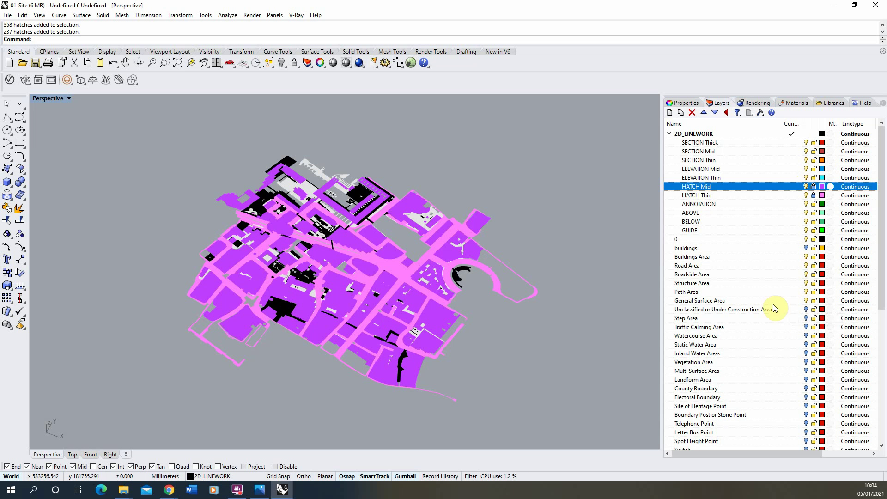
Check the Step, Traffic Calming, Watercourse, Static Water and Inland Water Area layers' hatches.
left_click(805, 310)
left_click(807, 318)
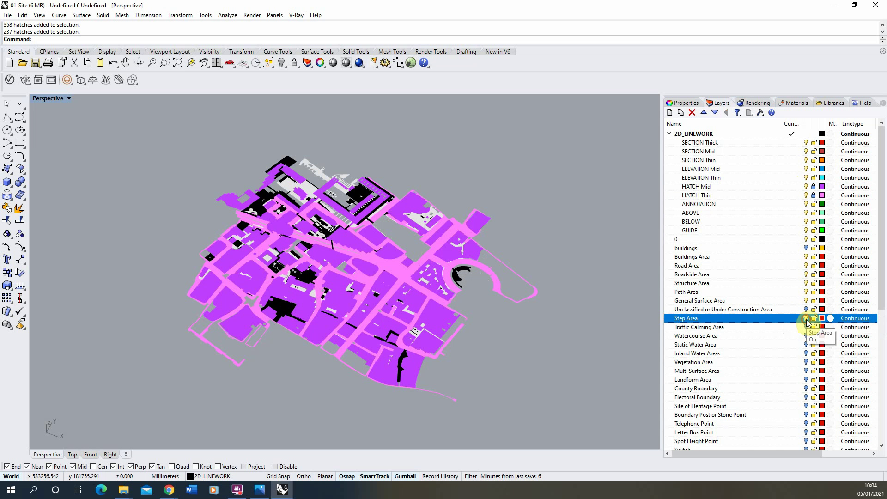
left_click(806, 327)
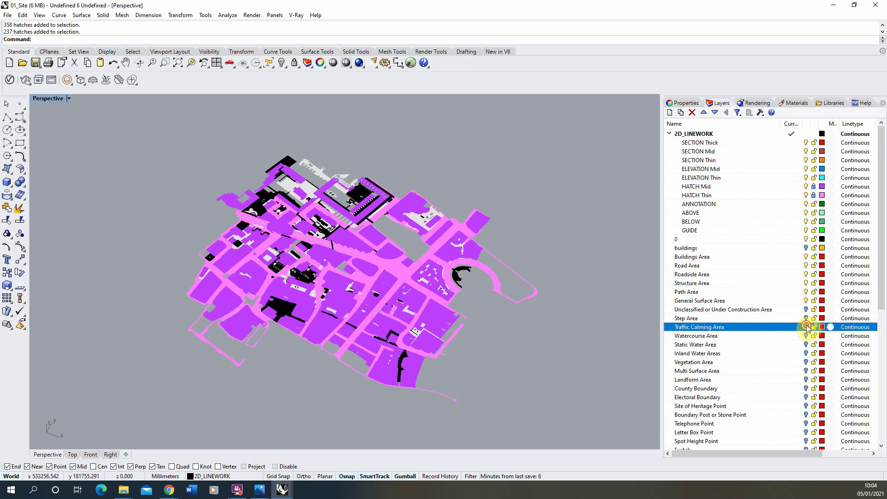
left_click(806, 327)
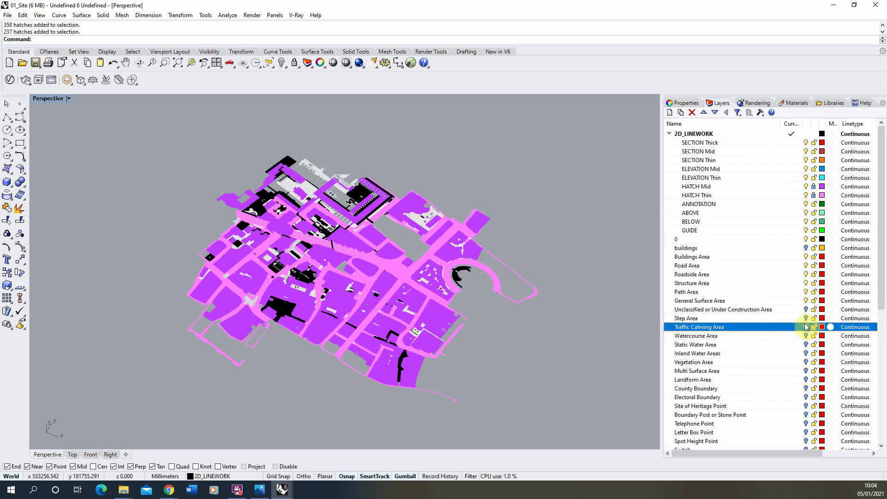
left_click(806, 336)
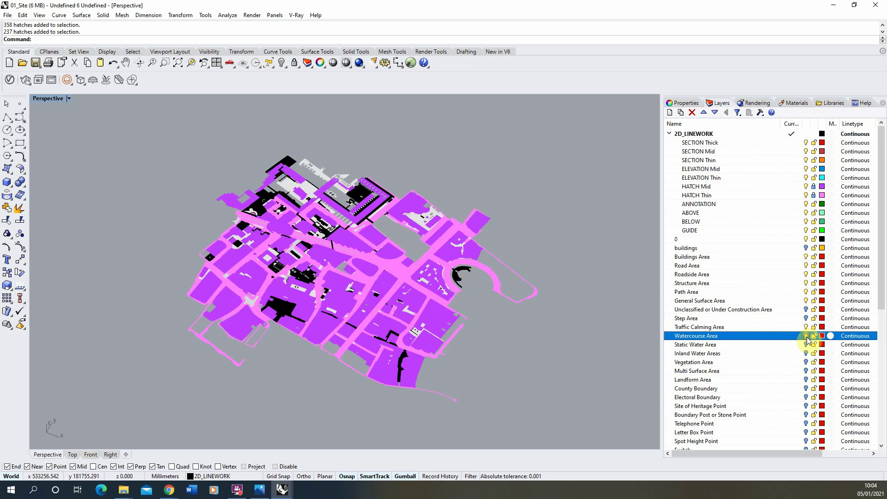
left_click(806, 336)
left_click(807, 345)
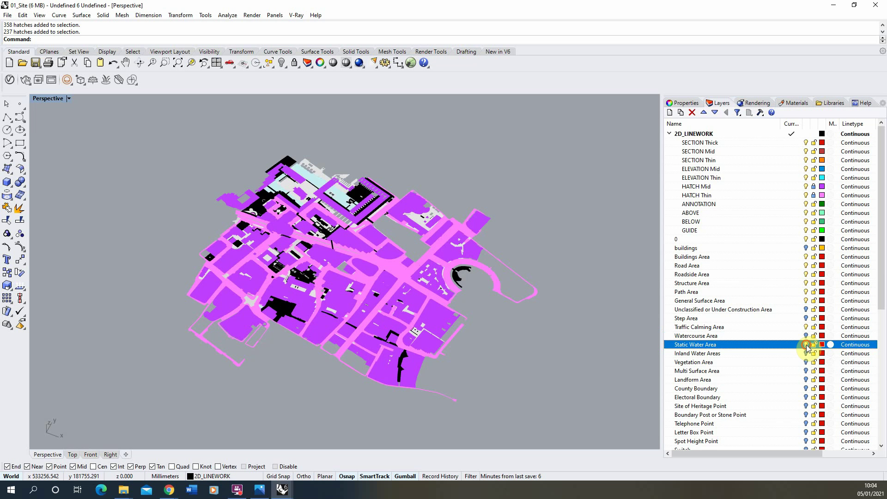
left_click(806, 345)
left_click(806, 345)
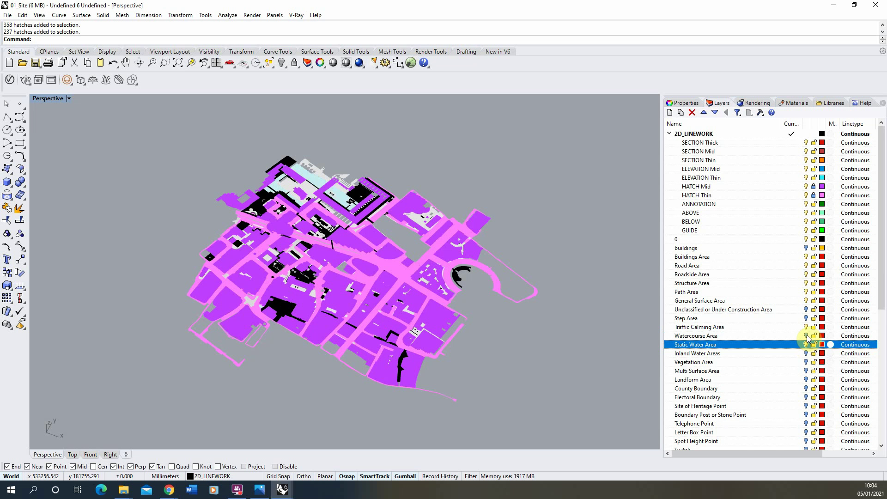
left_click(806, 336)
left_click(807, 336)
left_click(806, 345)
left_click(806, 354)
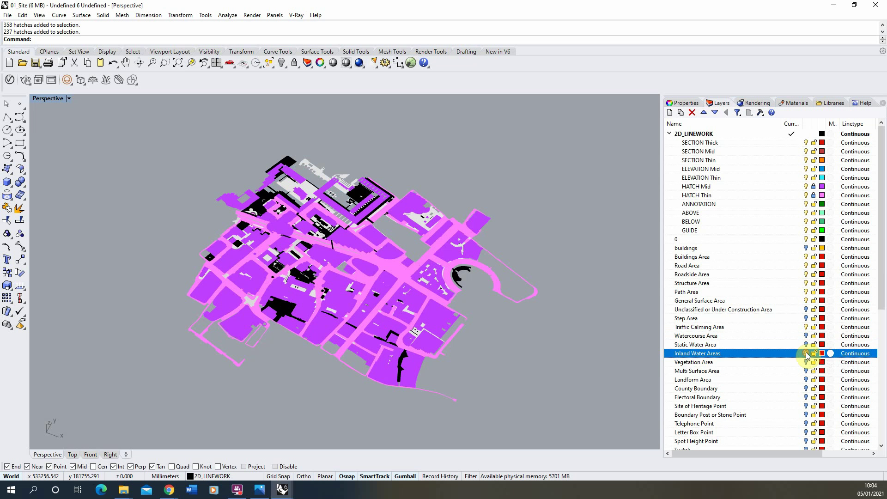
left_click(807, 353)
Turn off the Vegetation Area and Landform Area layers.
left_click(806, 362)
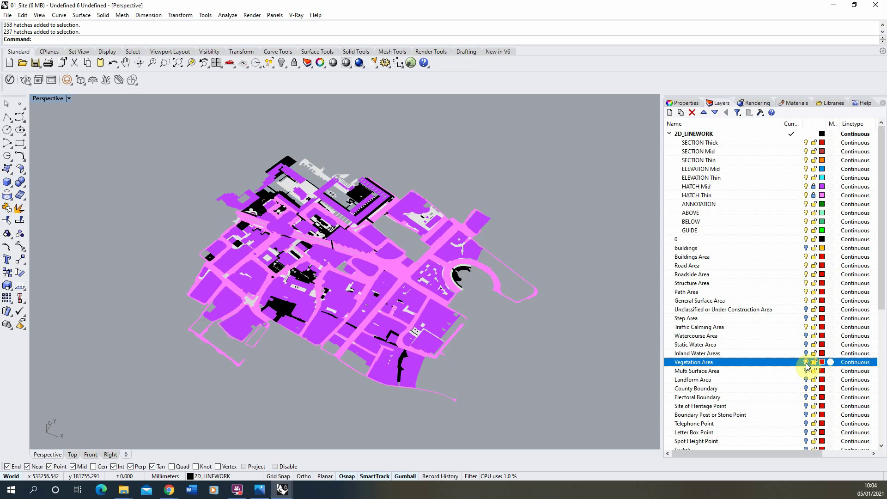
left_click(806, 362)
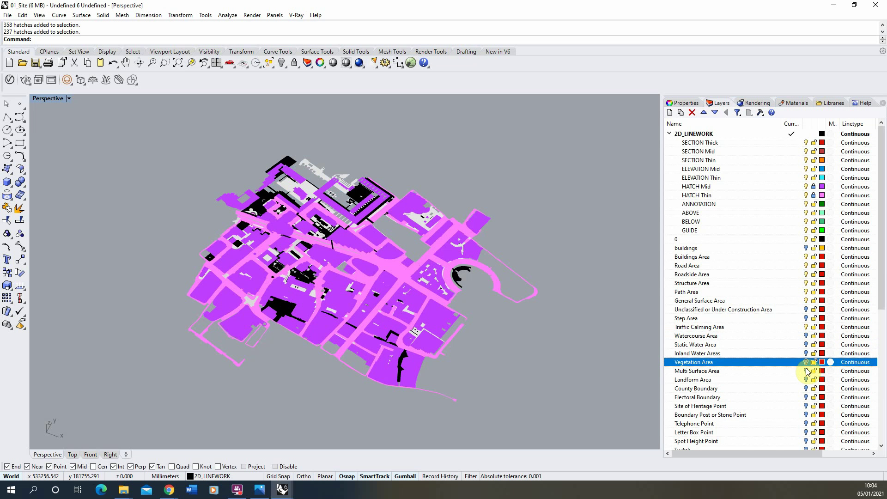
left_click(806, 371)
left_click(807, 380)
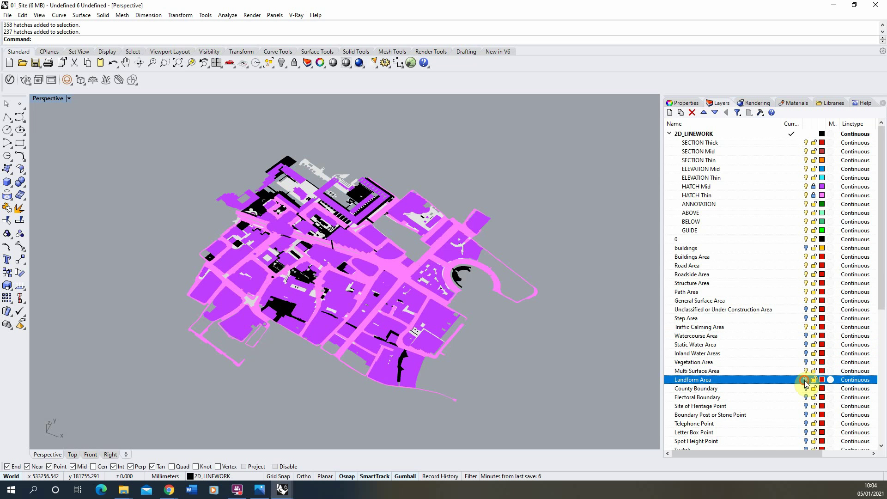
left_click(805, 381)
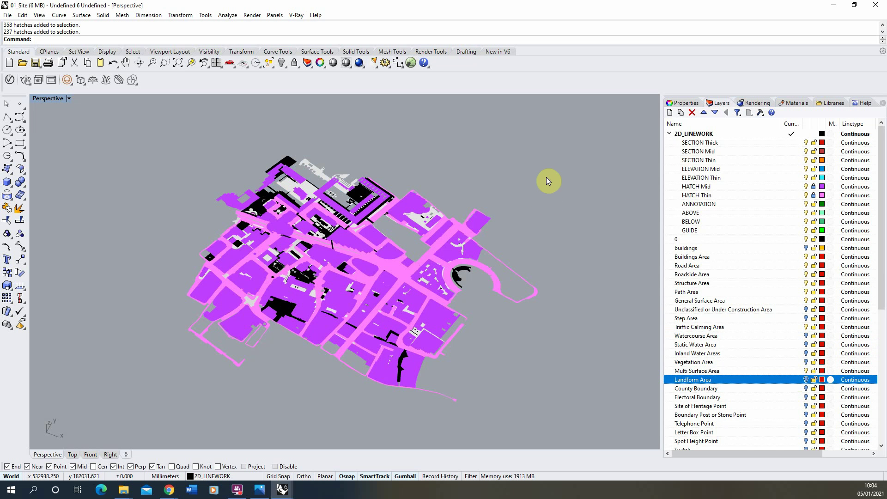
Select the visible area hatches and assign them to the HATCH Thin layer.
right_click(88, 410)
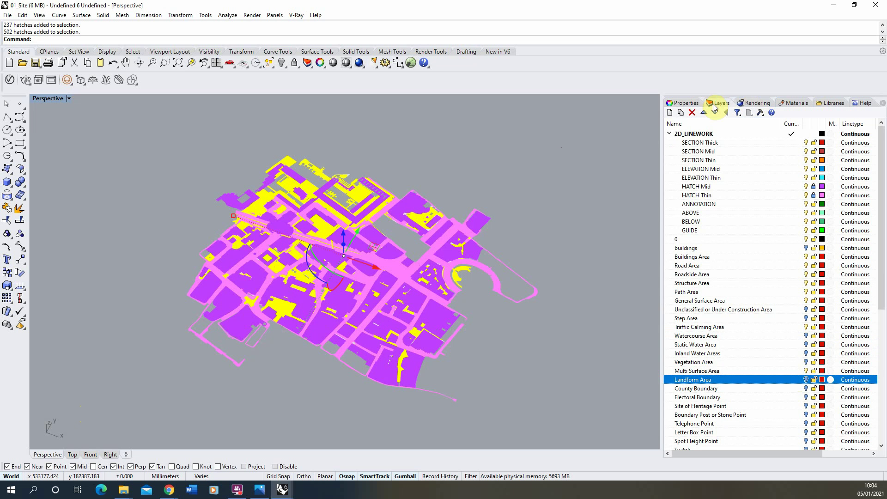
left_click(739, 198)
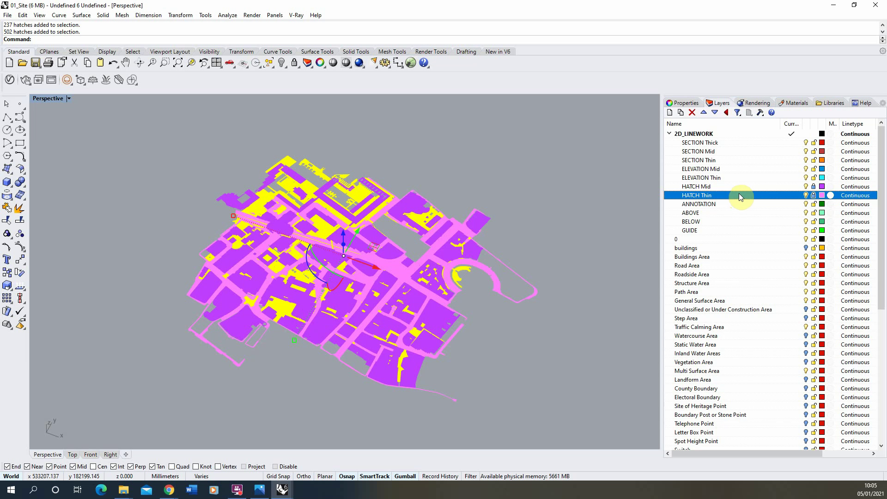
left_click(683, 103)
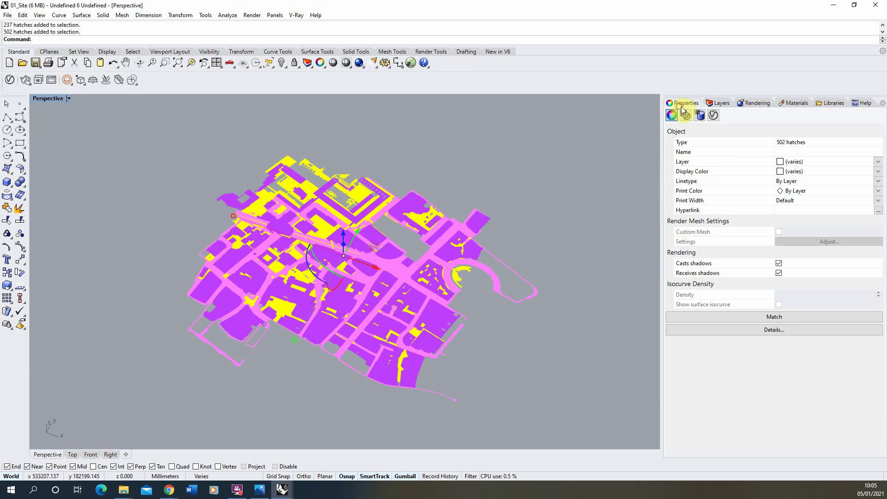
left_click(878, 161)
left_click(800, 233)
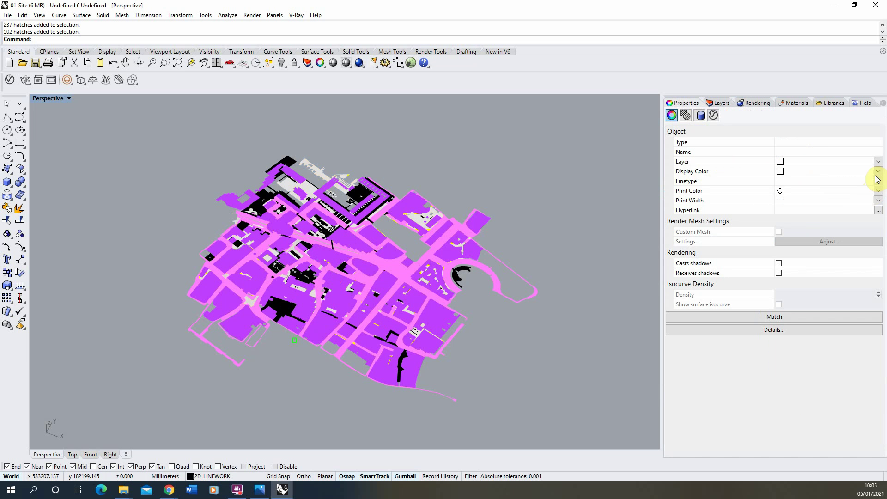
Window-select all 739 hatches and set their display colour to By Layer.
mouse_move(177, 134)
left_mouse_down()
mouse_move(305, 290)
mouse_move(566, 429)
left_mouse_up()
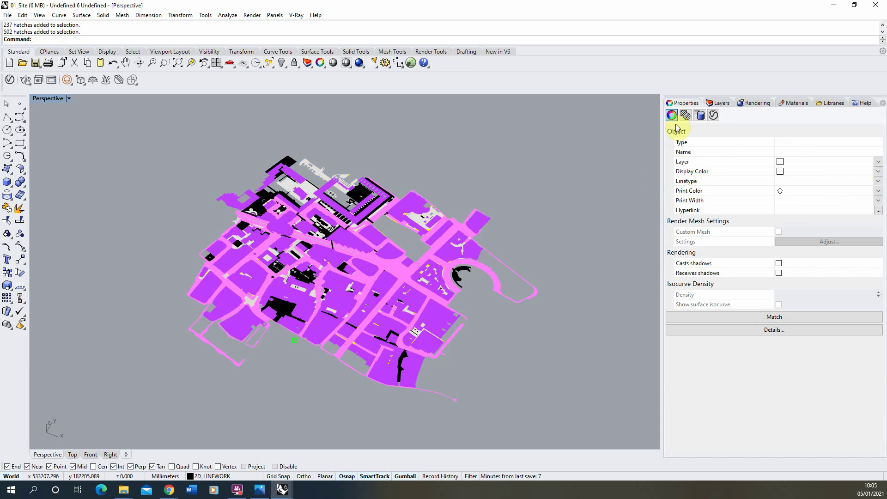
left_click(719, 103)
left_click(813, 195)
left_click_drag(171, 132, 617, 442)
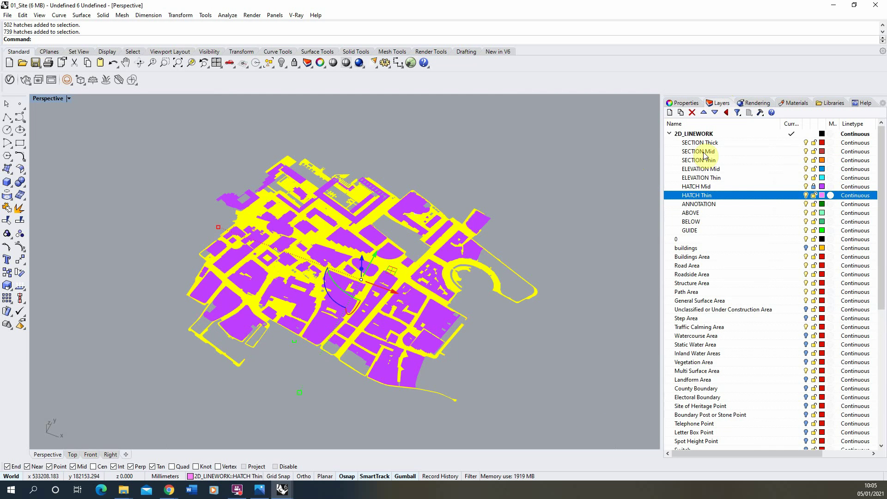
left_click(684, 103)
left_click(877, 172)
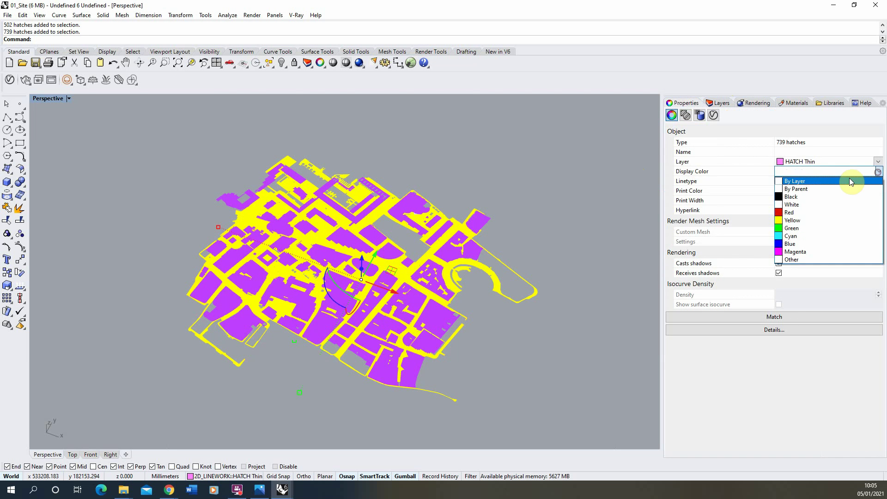
left_click(806, 181)
left_click(603, 211)
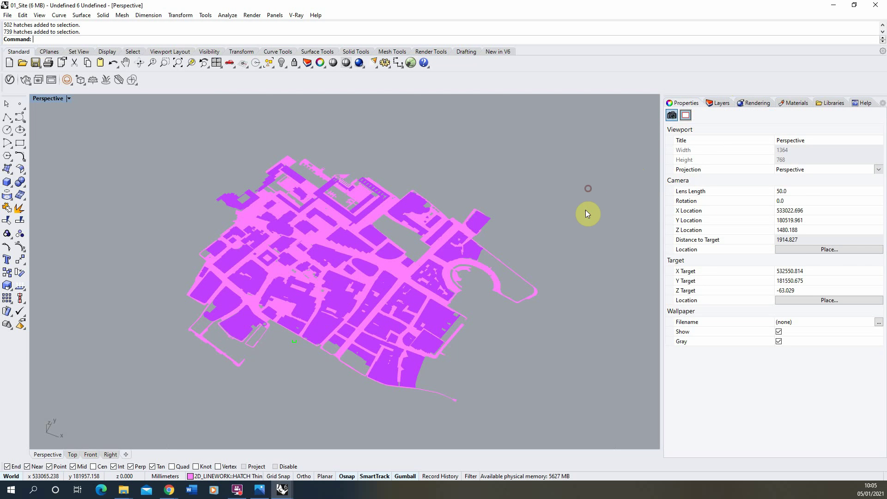
Lock the HATCH Mid and HATCH Thin layers.
left_click(718, 103)
left_click(814, 186)
left_click(814, 195)
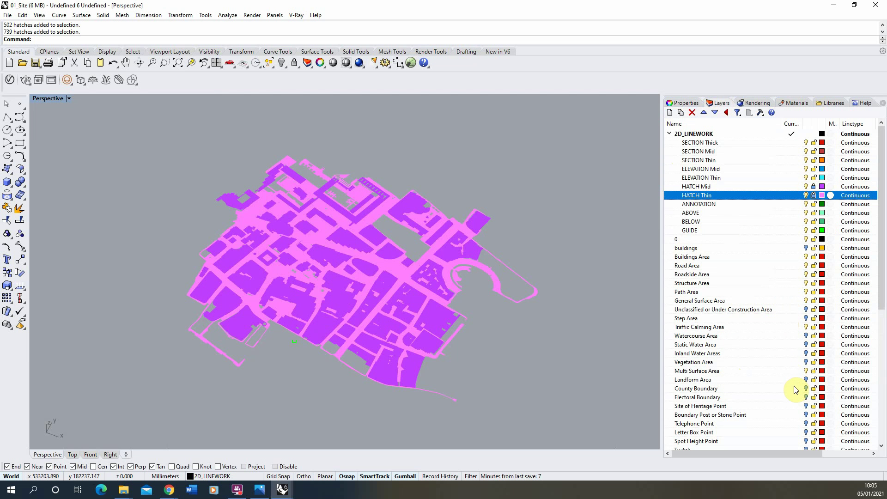
scroll(796, 387, "down", 3)
scroll(806, 332, "down", 6)
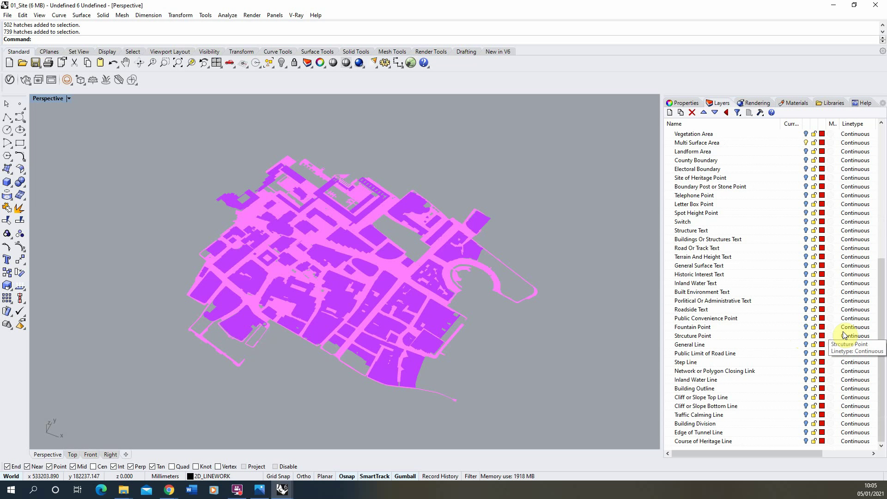
Turn on the Building Outline layer and leave Building Division switched off.
left_click(806, 424)
left_click(807, 424)
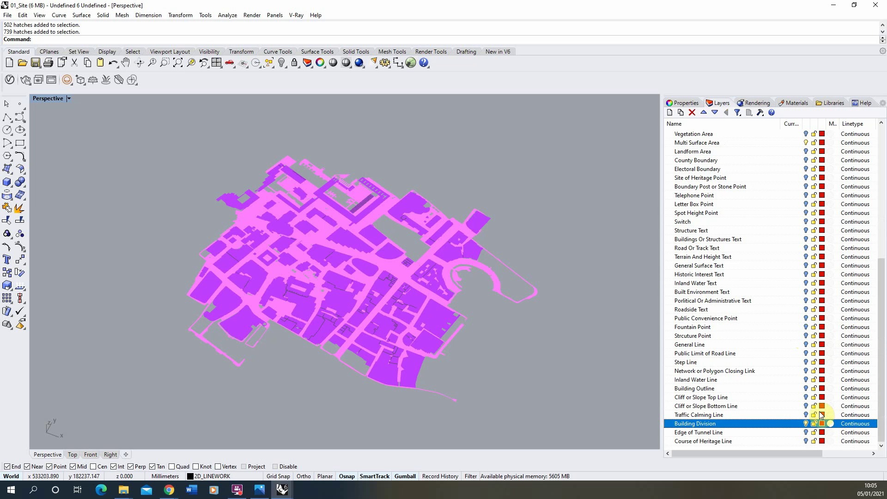
left_click(806, 388)
scroll(292, 295, "up", 6)
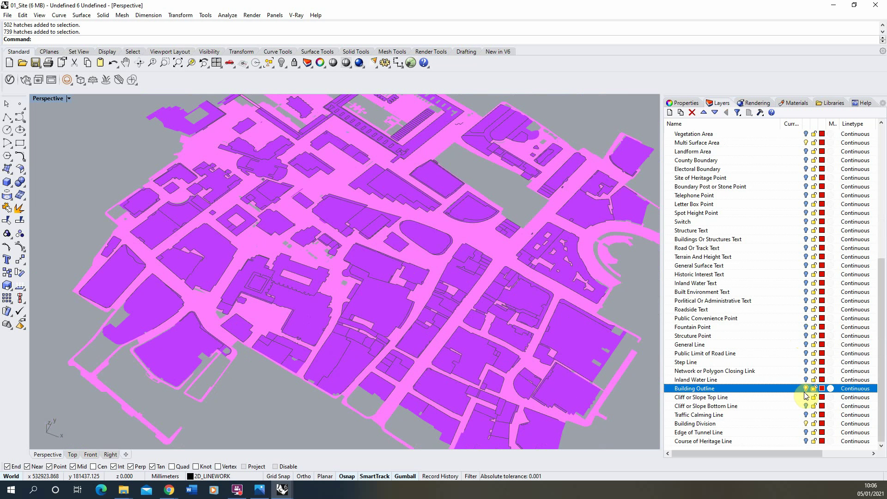
left_click(807, 423)
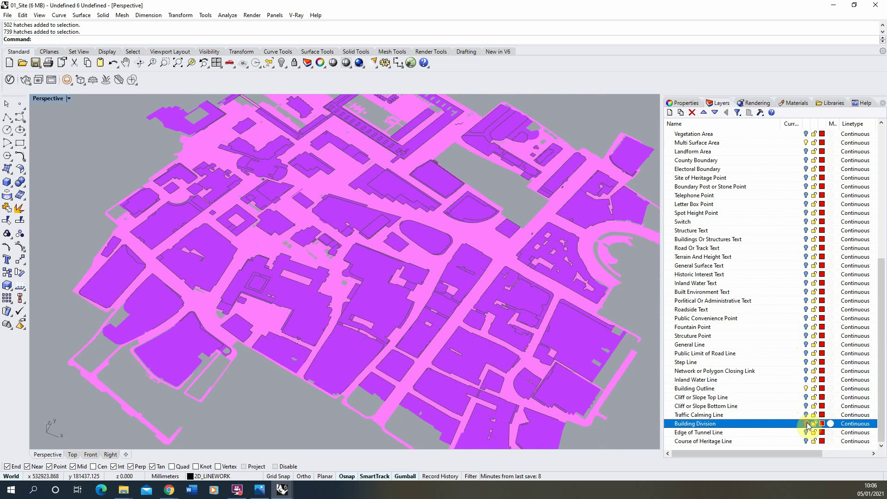
left_click(807, 424)
left_click(807, 424)
scroll(352, 311, "down", 3)
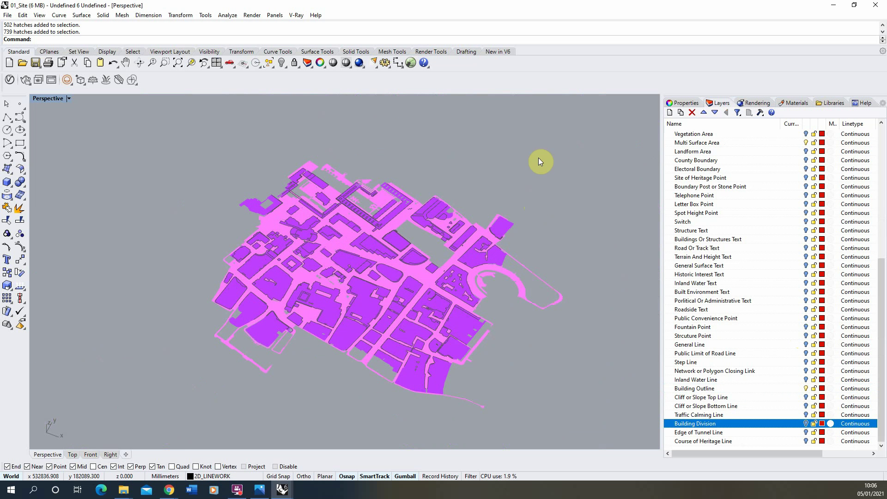
Crossing-select the 1308 outline curves and set them to SECTION Thick with By Layer colour.
left_click_drag(561, 137, 131, 436)
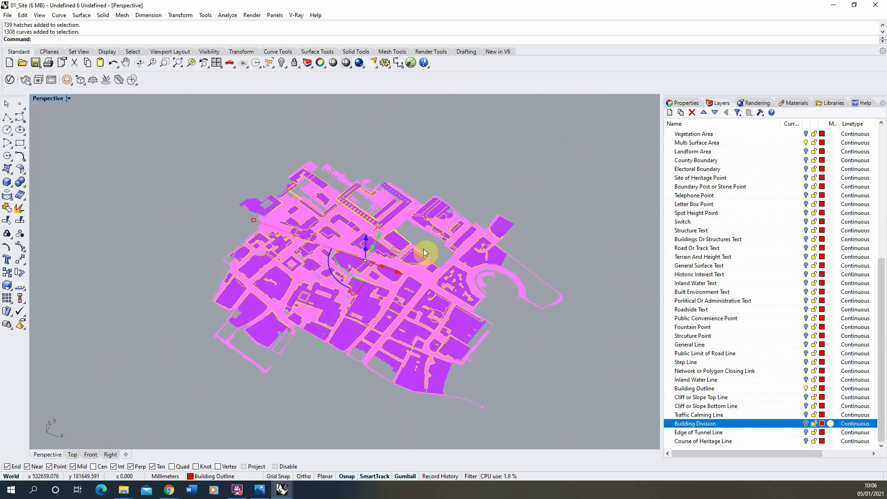
scroll(423, 249, "up", 2)
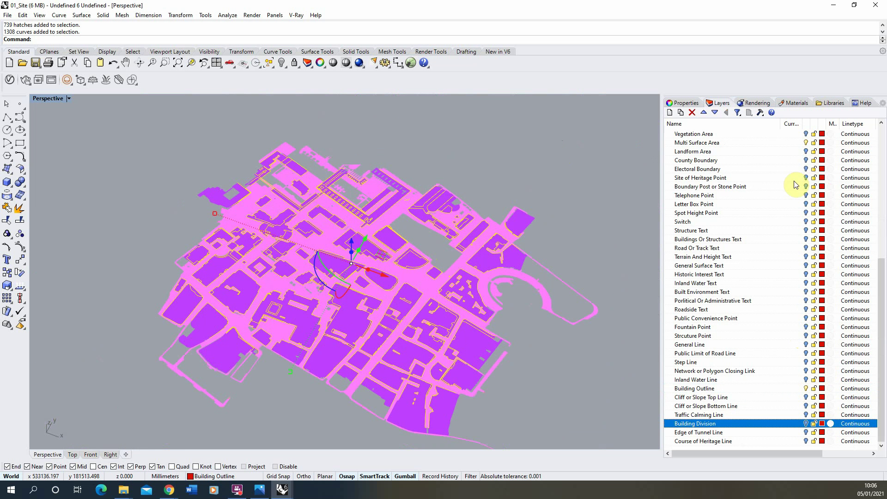
left_click(683, 103)
left_click(878, 161)
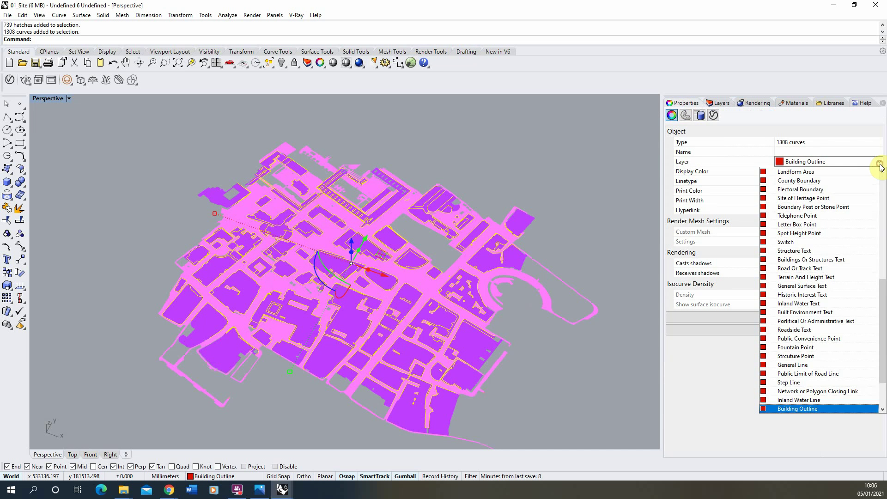
scroll(852, 196, "up", 1)
scroll(852, 196, "up", 8)
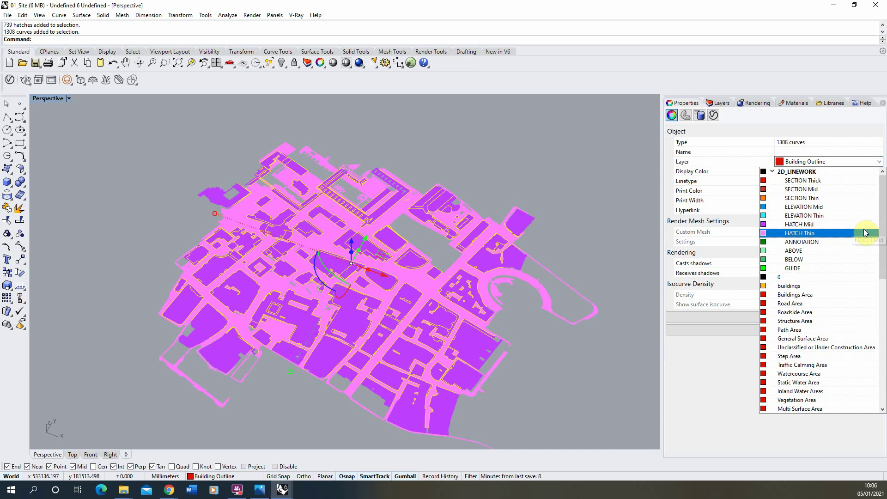
left_click(801, 181)
left_click(878, 171)
left_click(804, 181)
Deselect the curves and select the SECTION Thick layer in the layer list.
left_click(570, 154)
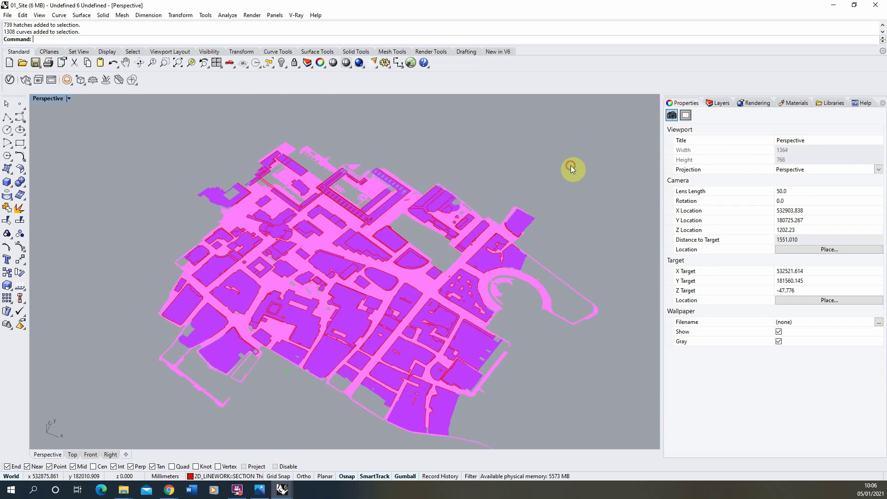
scroll(360, 269, "up", 6)
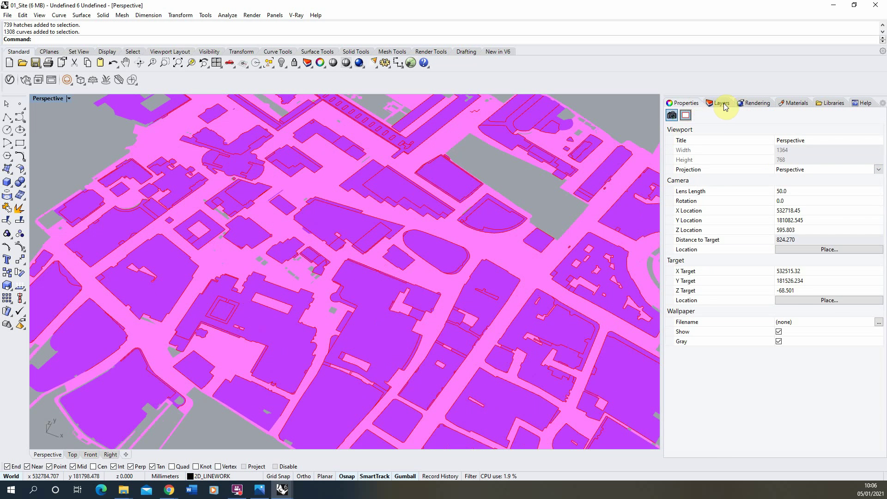
left_click(722, 106)
scroll(786, 277, "up", 10)
left_click(812, 144)
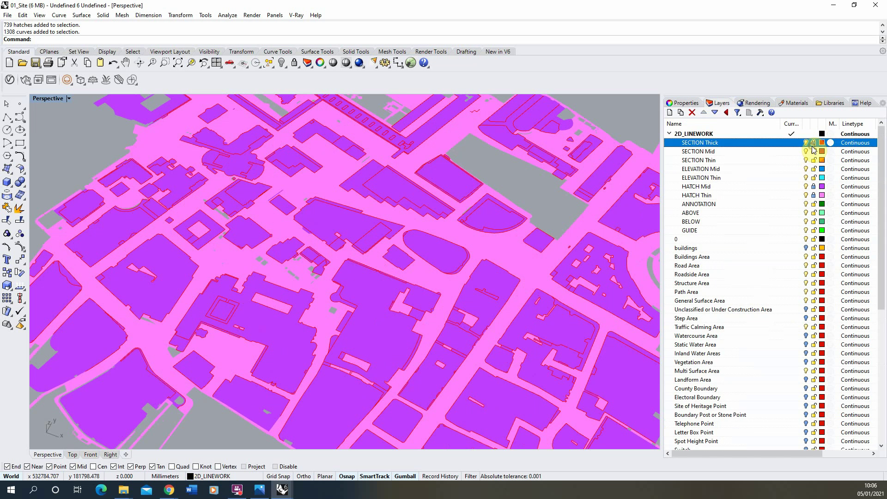
scroll(337, 197, "down", 6)
scroll(827, 393, "down", 9)
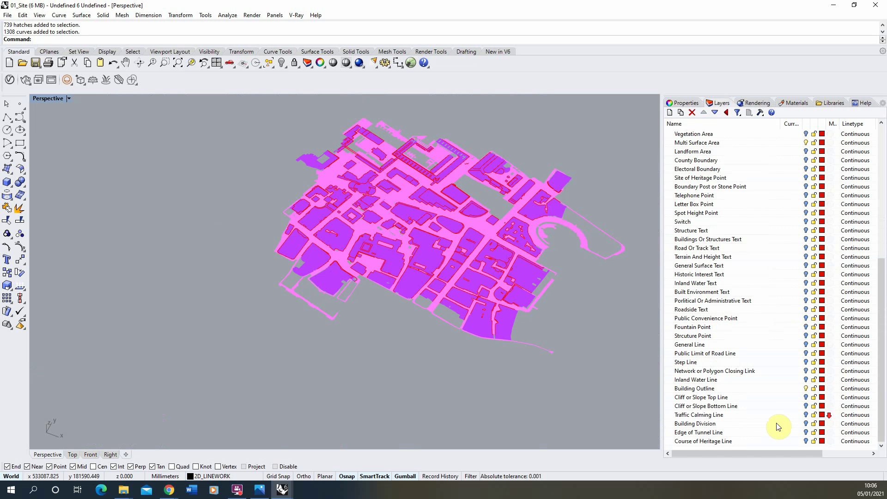
Turn the Building Division layer back on and select its 146 division curves.
left_click(805, 427)
right_click_drag(547, 328, 539, 190)
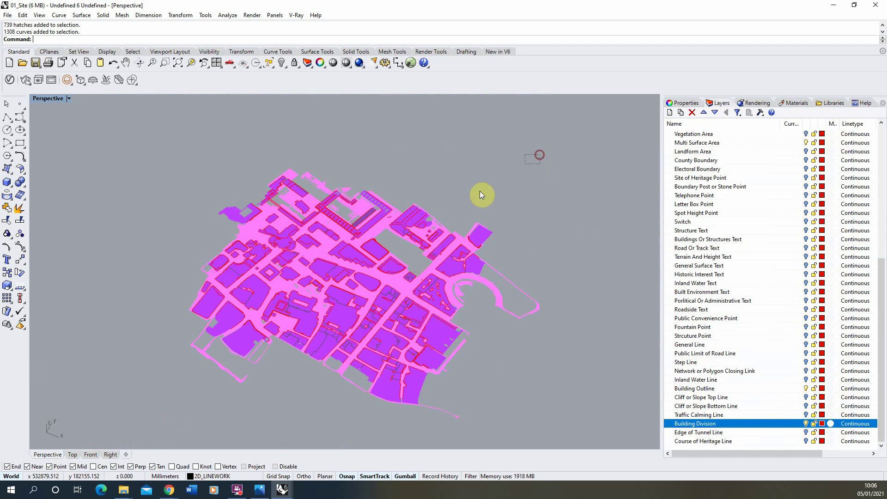
left_click_drag(307, 305, 139, 415)
scroll(342, 248, "down", 3)
scroll(392, 189, "down", 3)
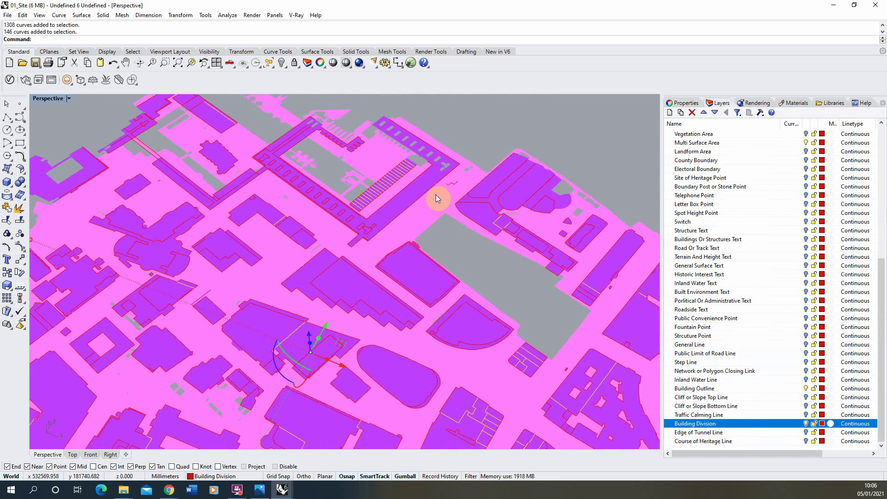
scroll(392, 190, "down", 3)
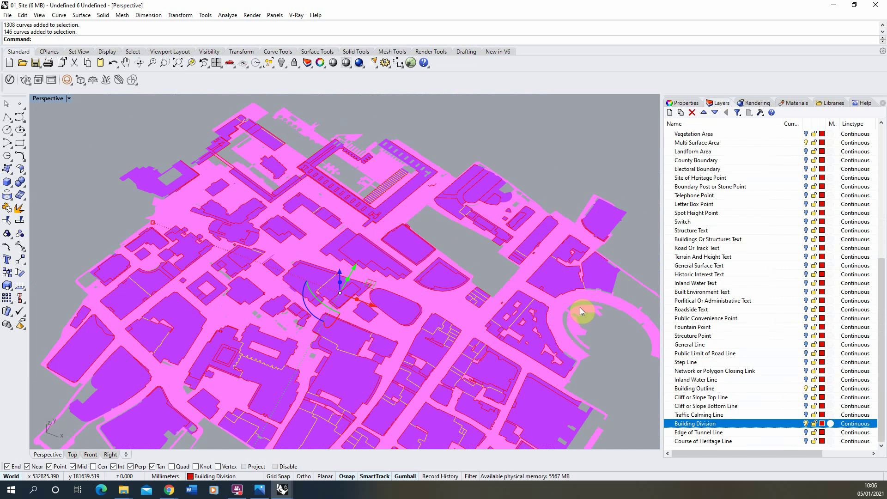
scroll(570, 294, "down", 1)
scroll(812, 322, "up", 9)
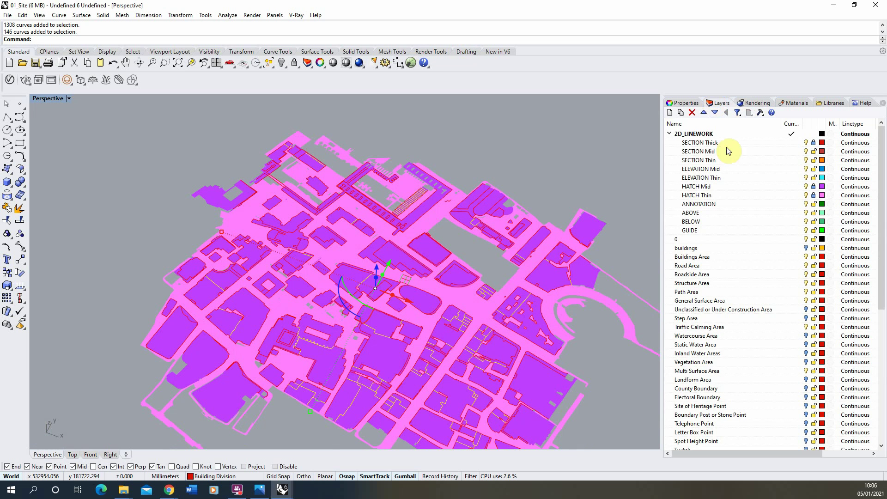
Assign the selected 146 curves to the SECTION Mid layer, then clear the selection.
left_click(691, 103)
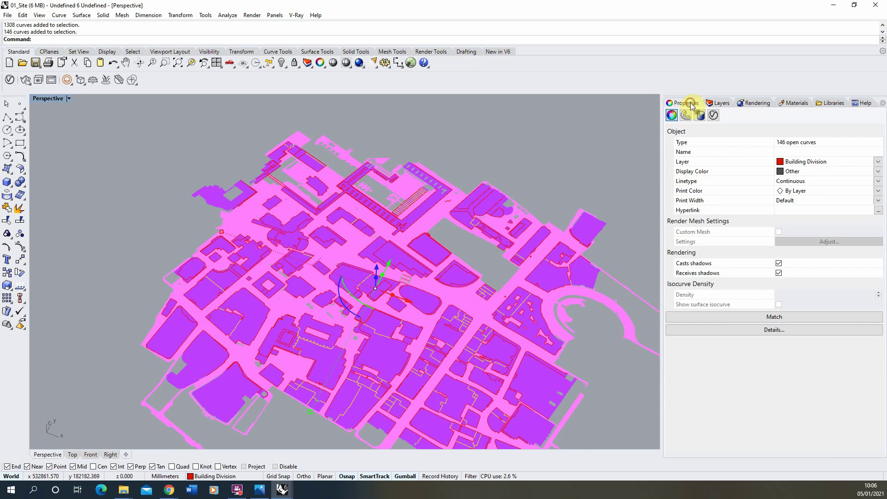
left_click(878, 162)
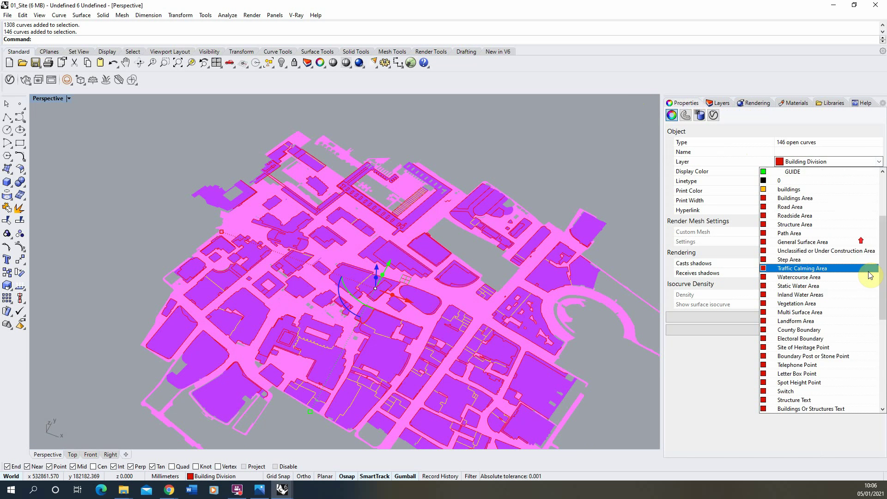
left_click(835, 190)
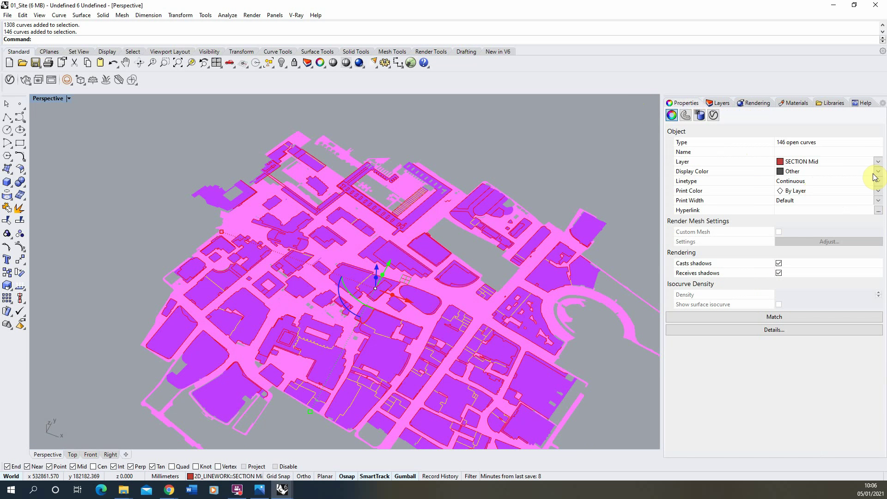
left_click(878, 172)
left_click(795, 179)
left_click(523, 137)
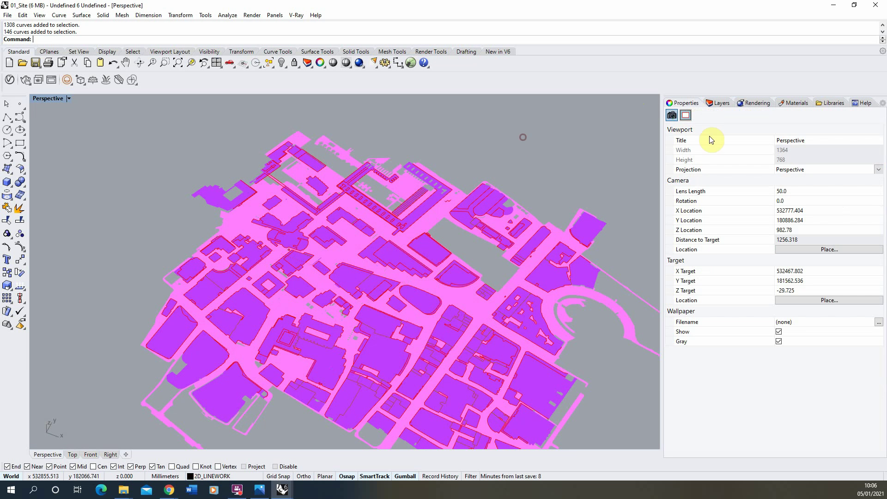
Locate the SECTION Mid layer in the Layers list.
left_click(718, 102)
left_click(818, 152)
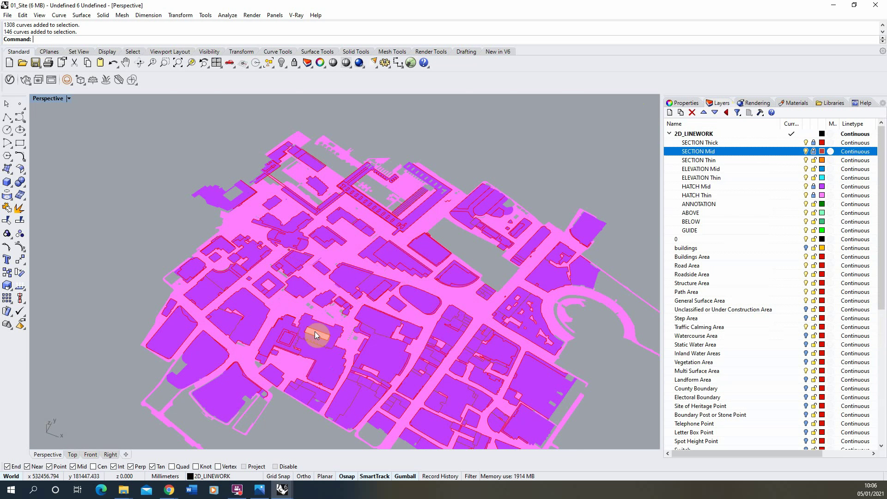
scroll(337, 376, "up", 3)
scroll(317, 272, "up", 2)
scroll(368, 243, "down", 2)
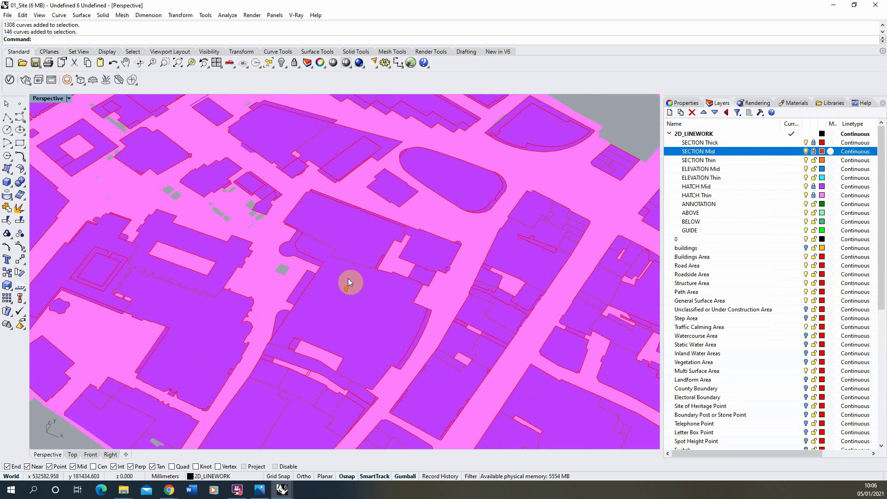
scroll(320, 242, "down", 2)
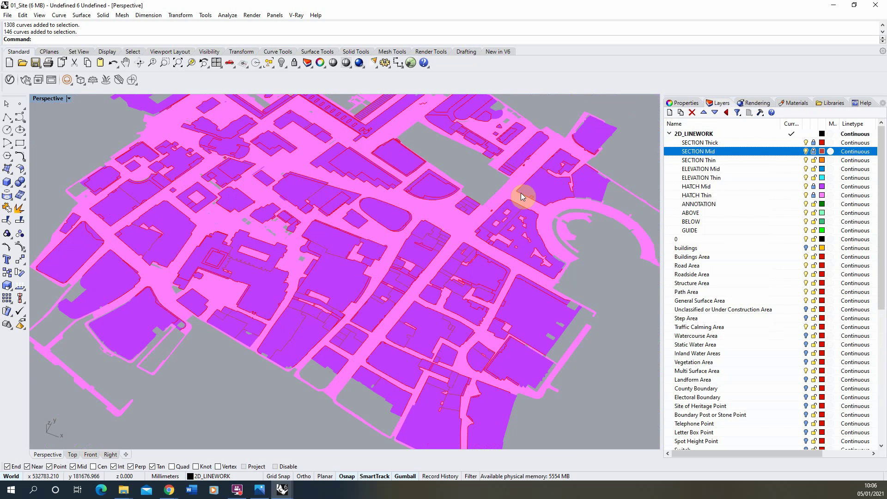
scroll(828, 310, "down", 9)
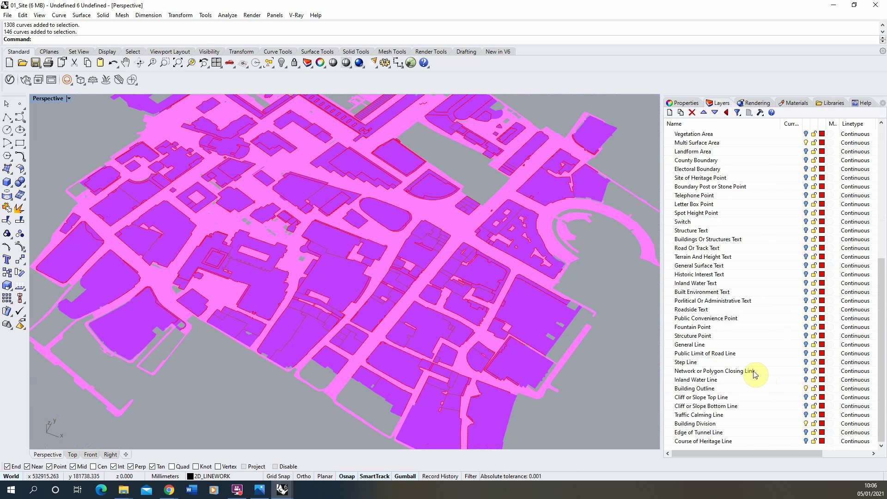
Switch on the General Line, Public Limit of Road Line and Step Line layers.
left_click(805, 345)
scroll(362, 260, "up", 4)
scroll(410, 374, "down", 2)
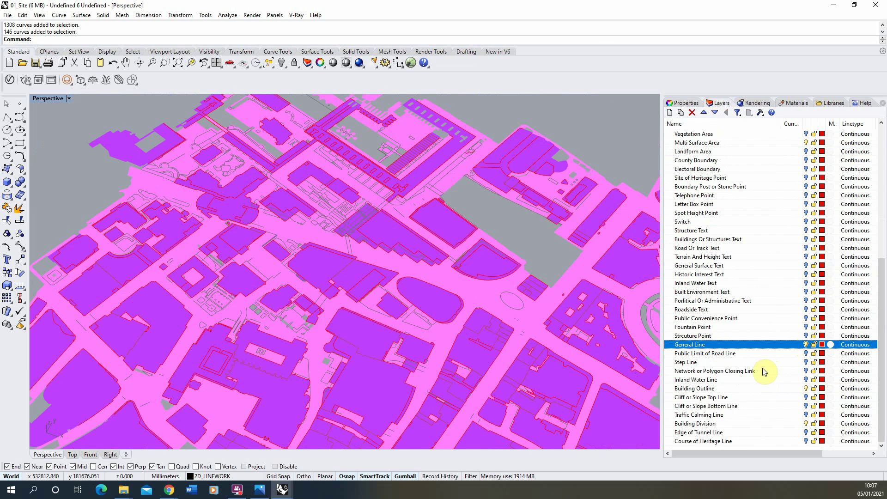
left_click(805, 354)
left_click(806, 363)
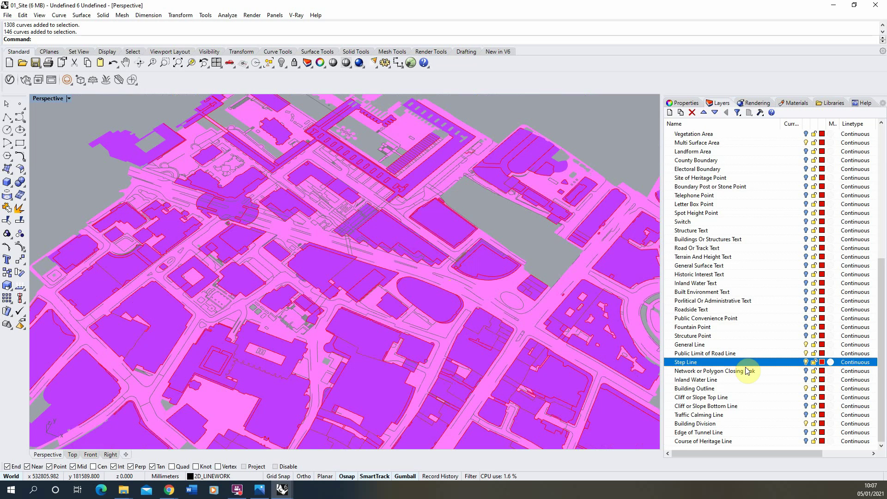
scroll(307, 253, "down", 3)
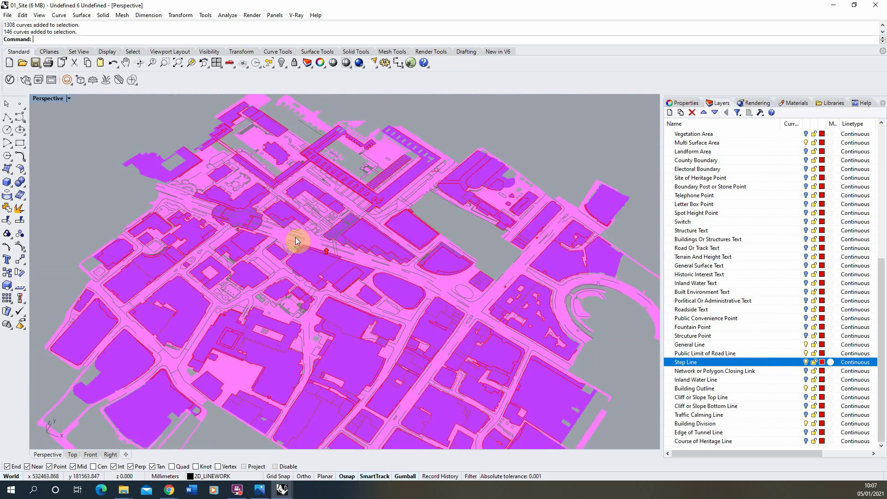
scroll(308, 218, "up", 4)
scroll(296, 219, "up", 4)
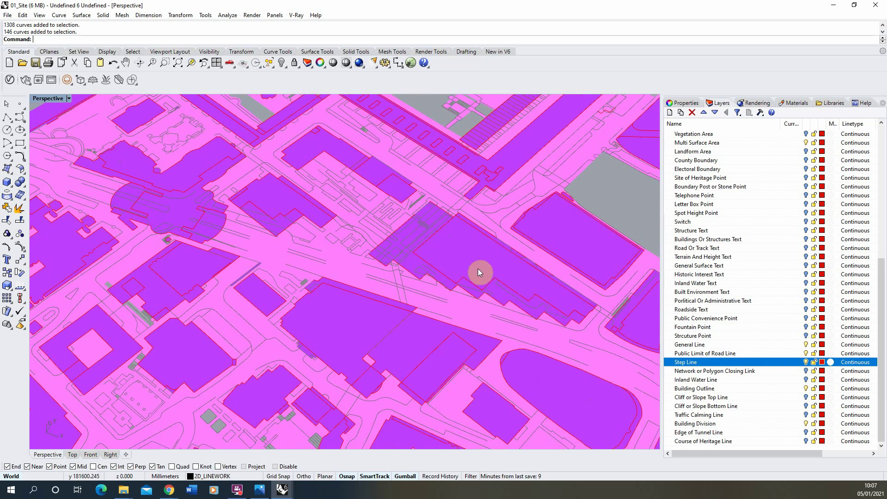
scroll(270, 263, "up", 4)
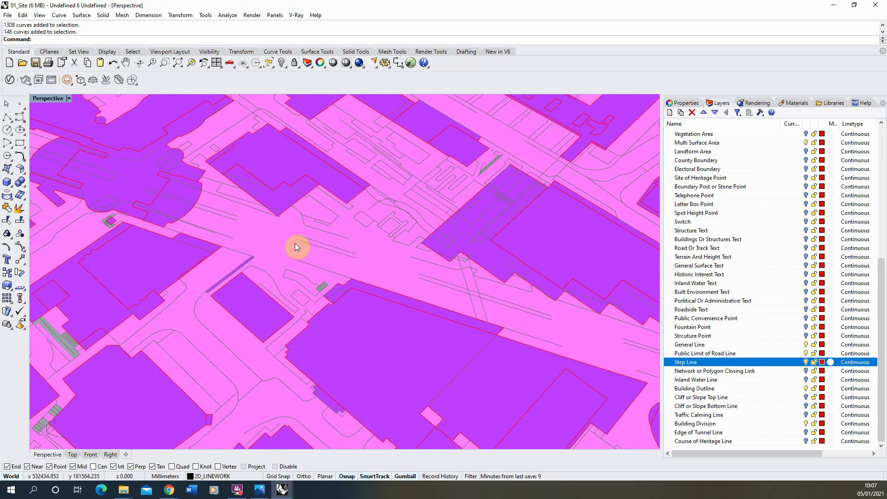
scroll(275, 220, "down", 3)
scroll(397, 262, "up", 4)
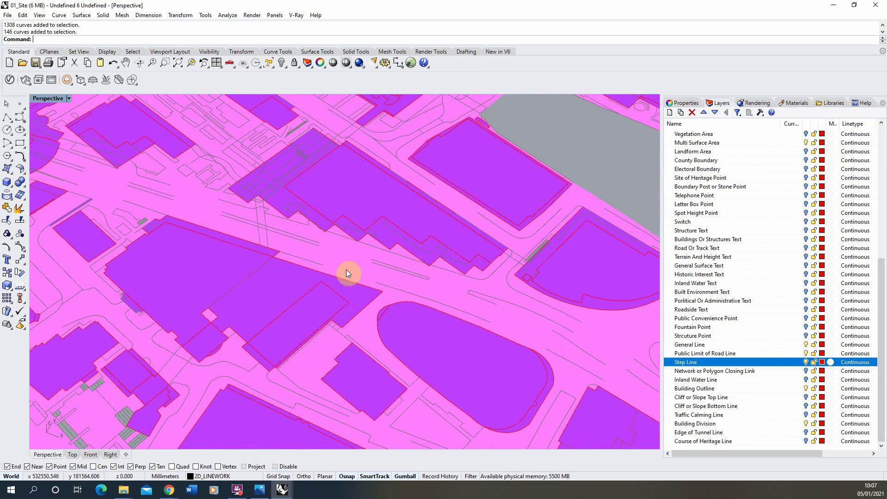
scroll(359, 225, "down", 5)
scroll(299, 178, "up", 3)
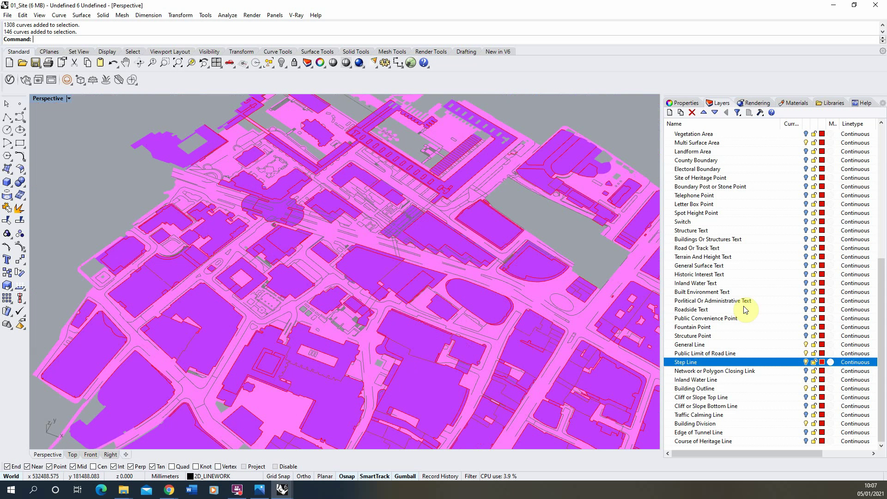
scroll(272, 271, "down", 5)
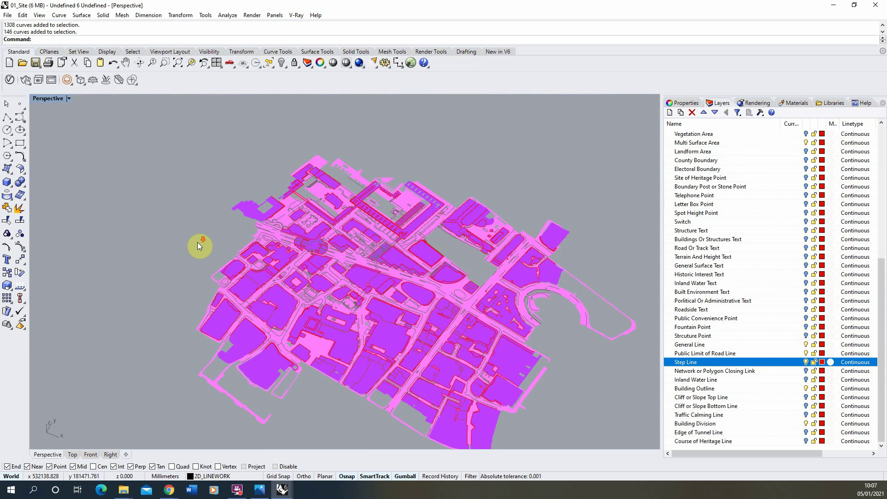
left_click_drag(575, 171, 126, 417)
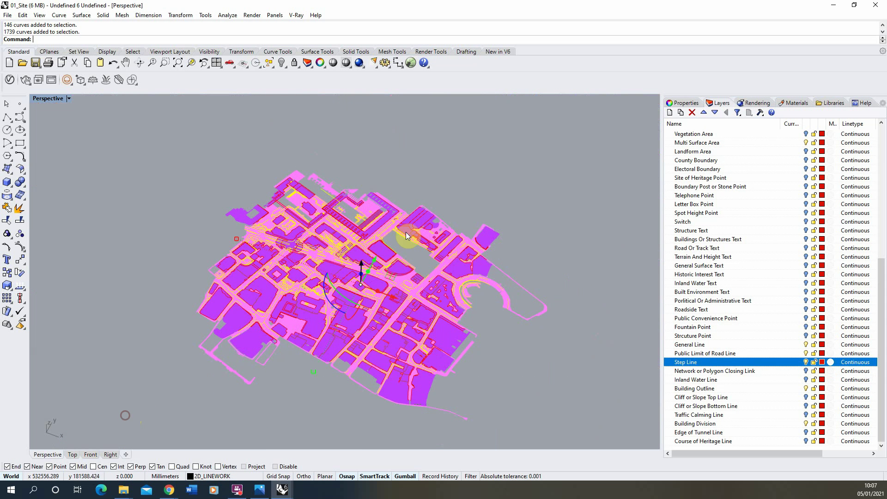
scroll(740, 227, "up", 6)
scroll(740, 226, "up", 3)
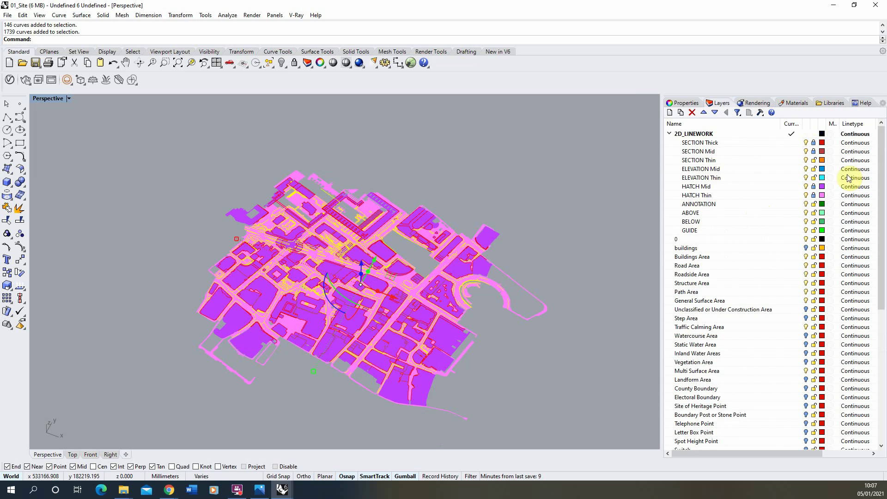
scroll(385, 220, "up", 6)
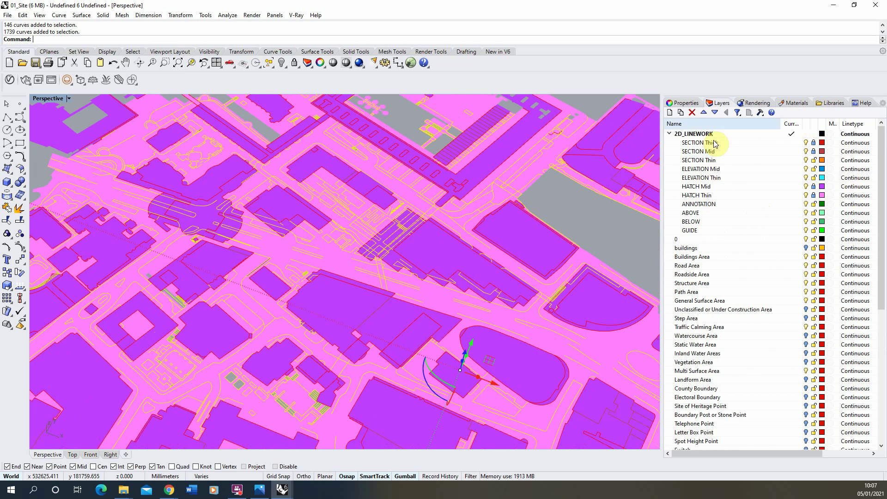
left_click(666, 103)
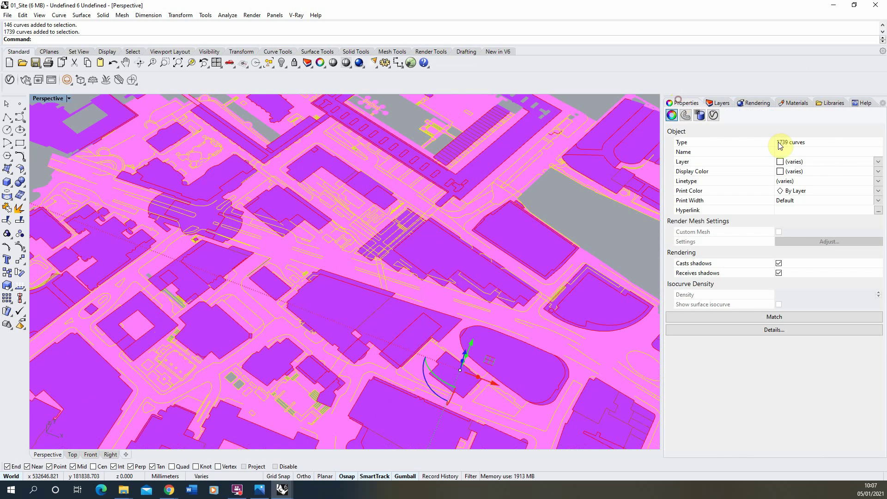
left_click(873, 163)
left_click(811, 206)
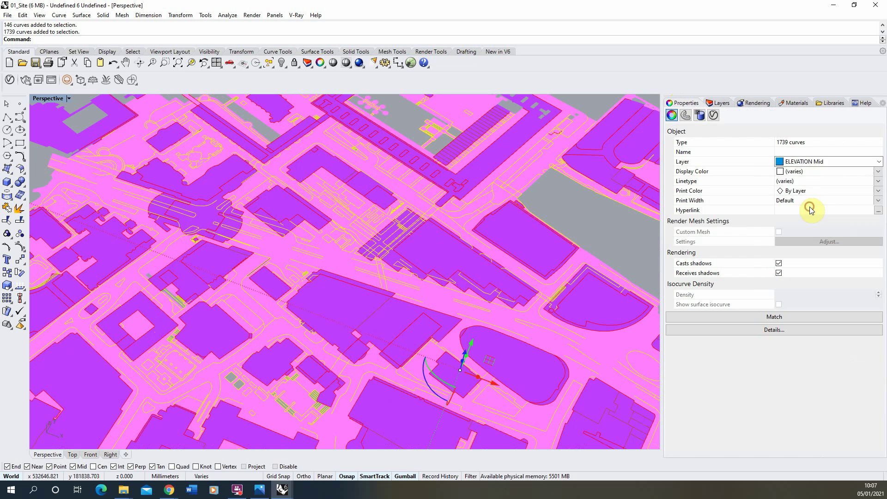
left_click(876, 172)
left_click(796, 178)
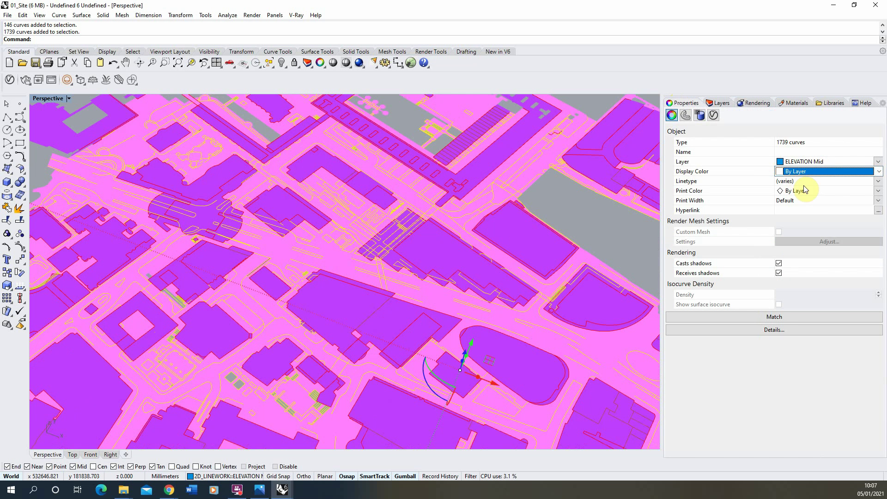
scroll(343, 241, "down", 5)
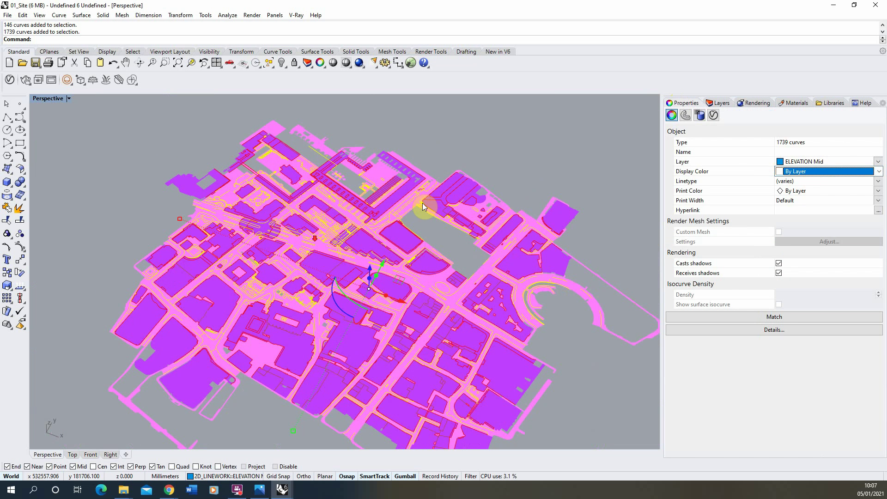
left_click(545, 144)
right_click_drag(399, 154, 634, 141)
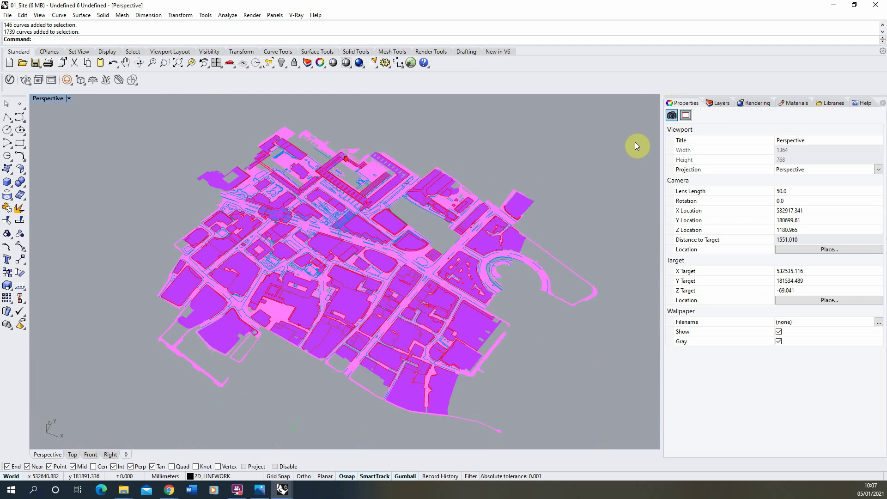
right_click(82, 439)
left_click(878, 181)
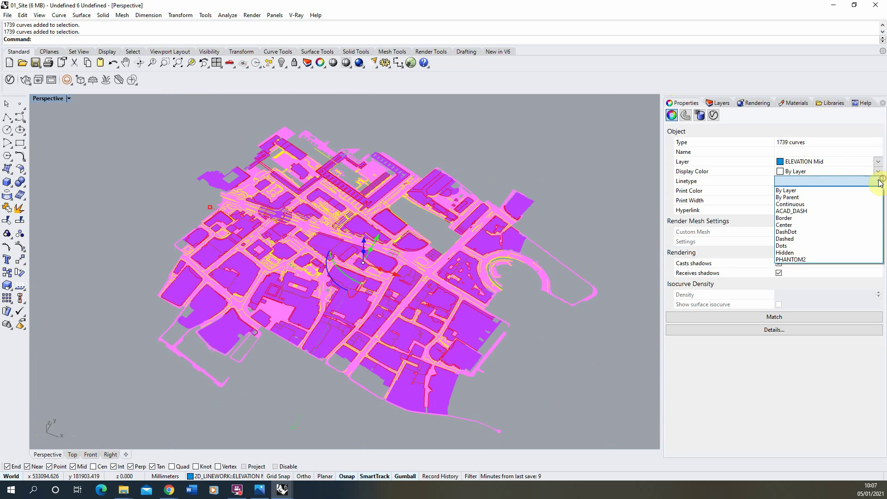
left_click(832, 190)
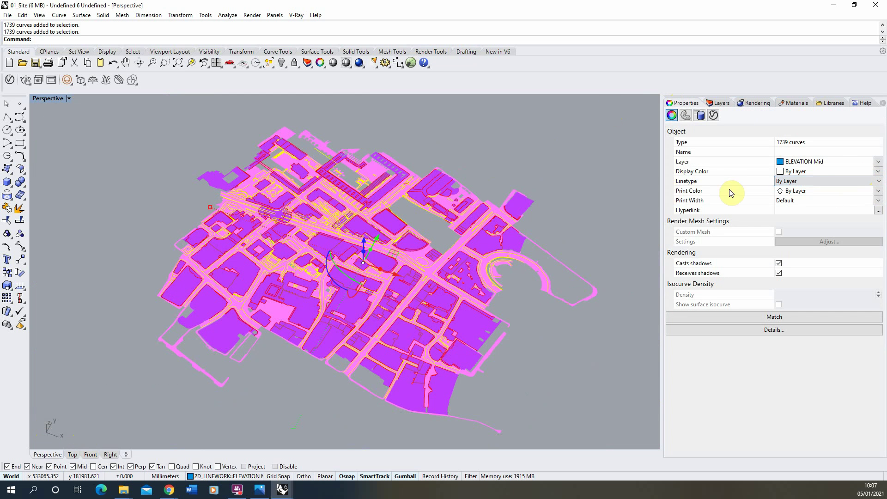
left_click(648, 167)
scroll(333, 206, "up", 2)
scroll(296, 281, "up", 2)
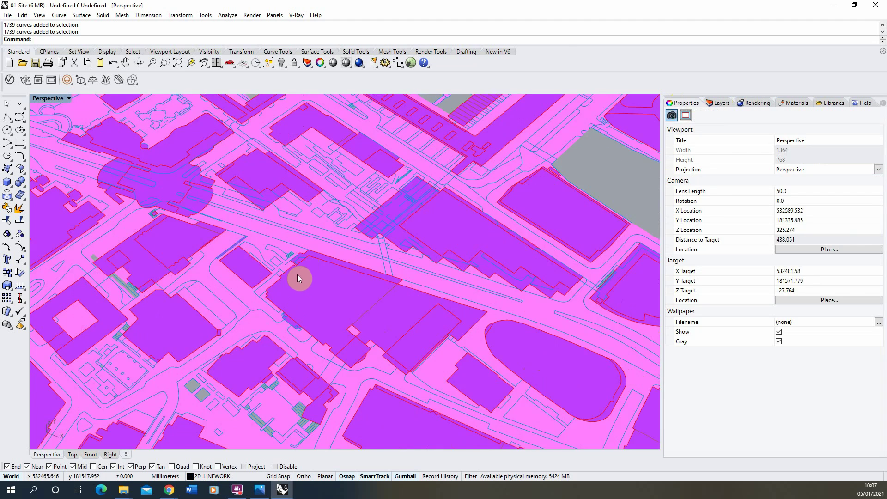
scroll(295, 281, "up", 2)
scroll(301, 267, "up", 2)
scroll(281, 340, "up", 2)
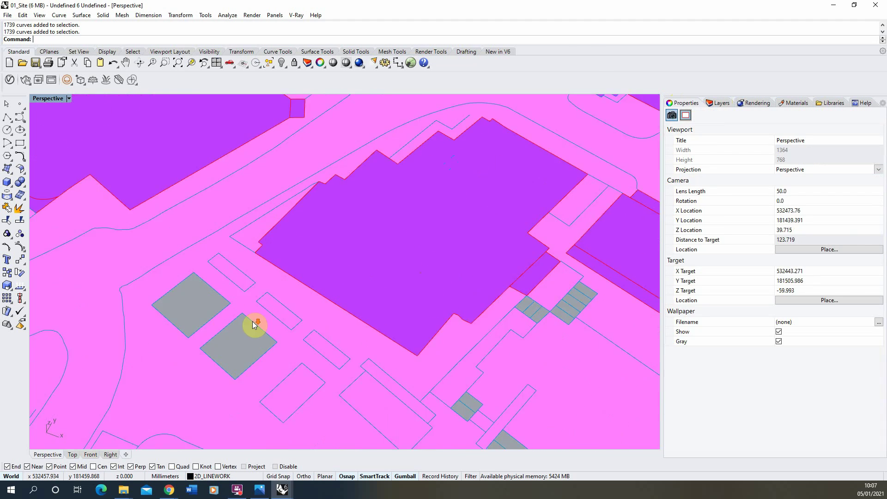
scroll(253, 323, "up", 2)
scroll(248, 342, "up", 2)
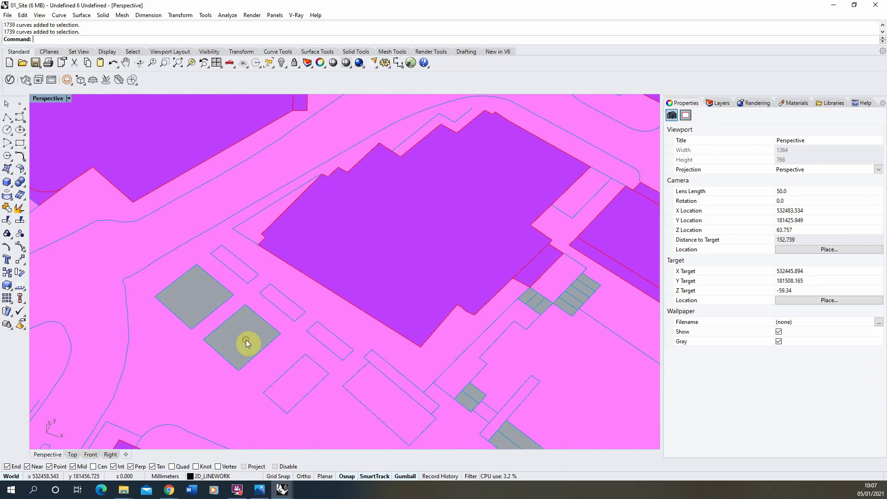
left_click(722, 103)
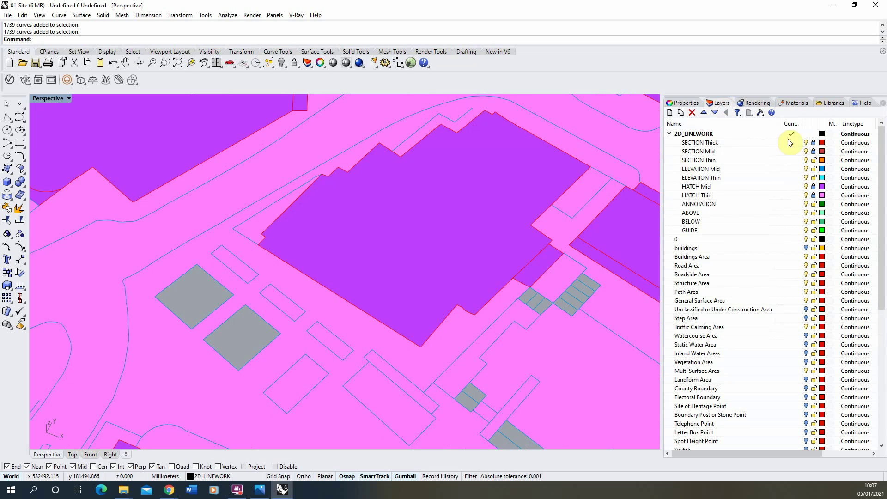
scroll(381, 271, "down", 2)
scroll(377, 272, "down", 6)
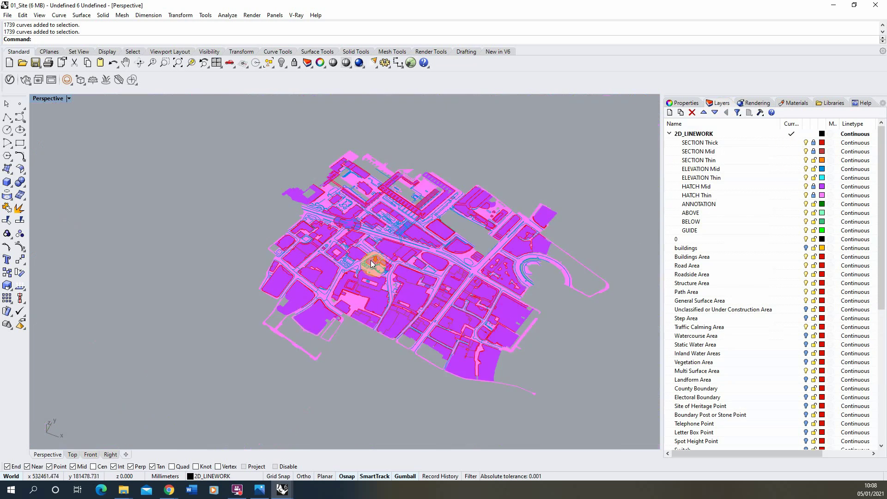
scroll(379, 248, "up", 2)
scroll(379, 247, "up", 5)
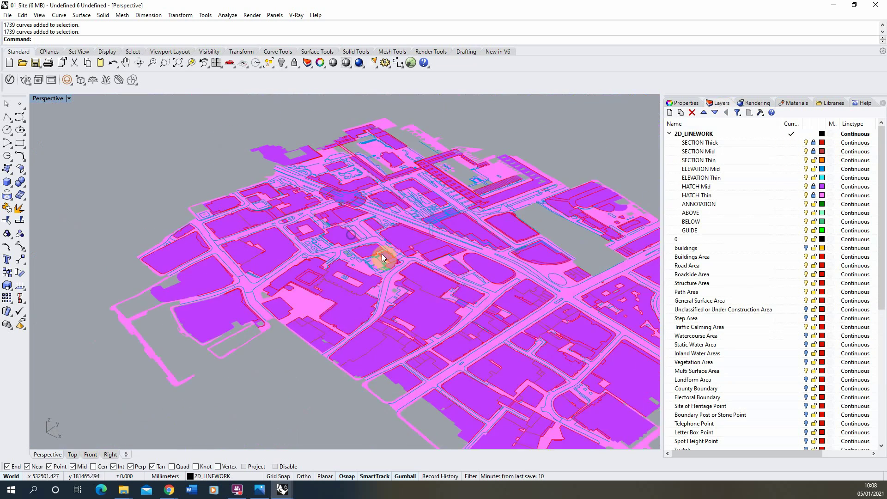
scroll(370, 268, "down", 4)
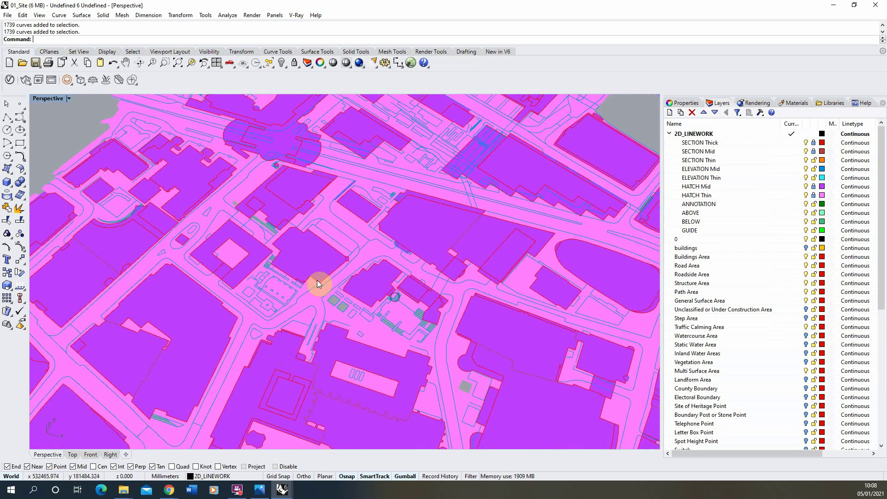
scroll(316, 266, "down", 1)
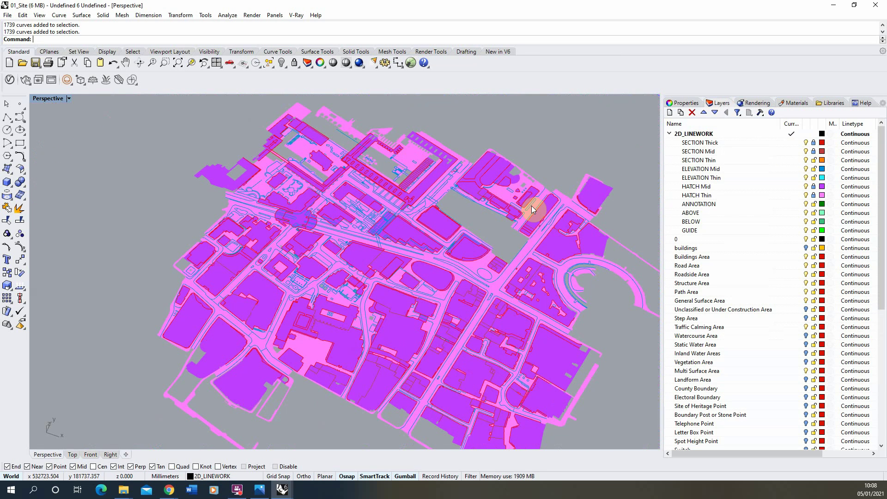
scroll(763, 287, "down", 9)
Turn on the Road Or Track Text layer, also toggling the Terrain And Height Text layer.
left_click(767, 362)
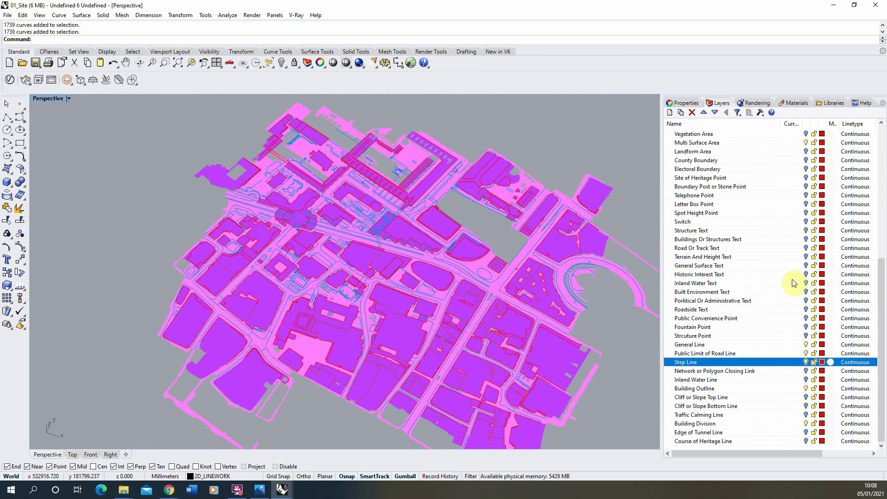
left_click(807, 338)
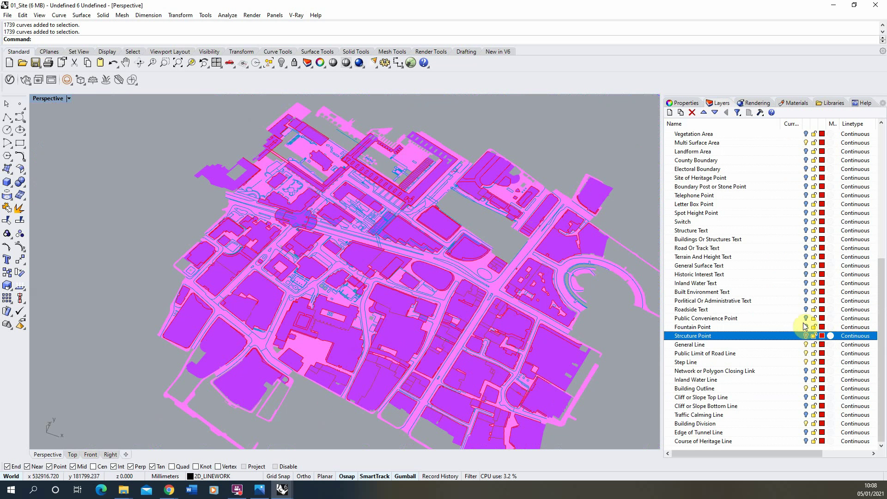
scroll(370, 252, "up", 5)
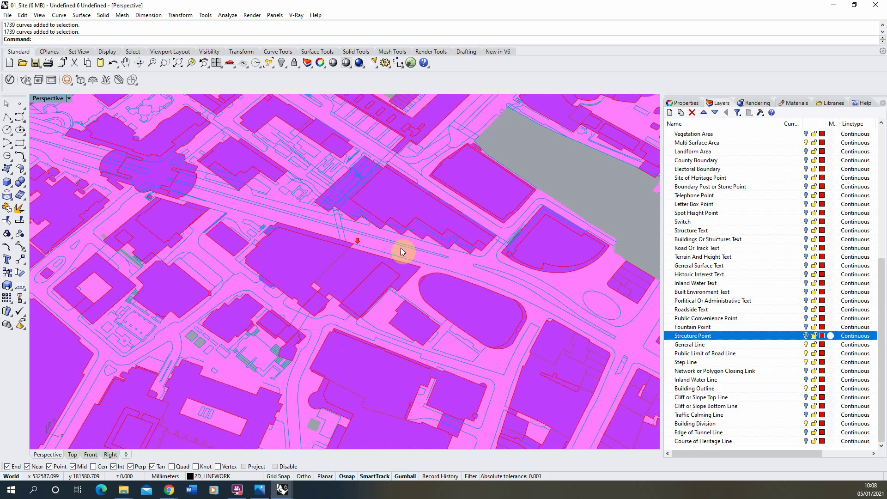
left_click(806, 249)
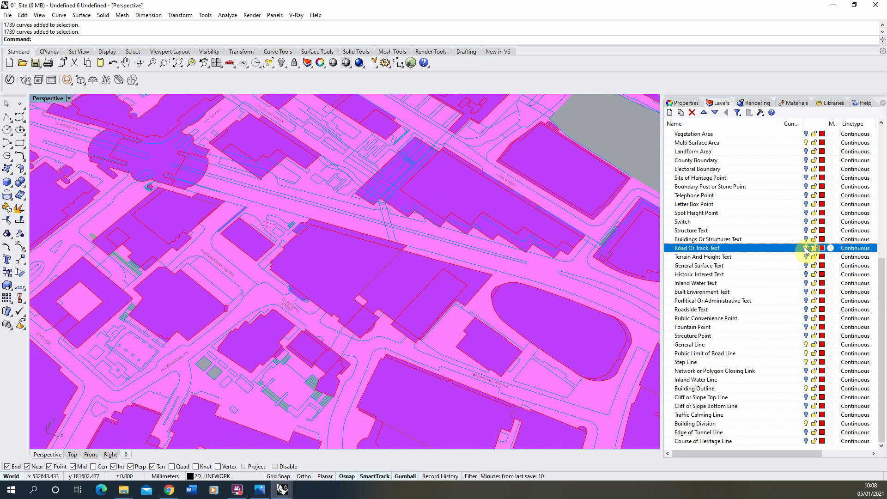
left_click(806, 257)
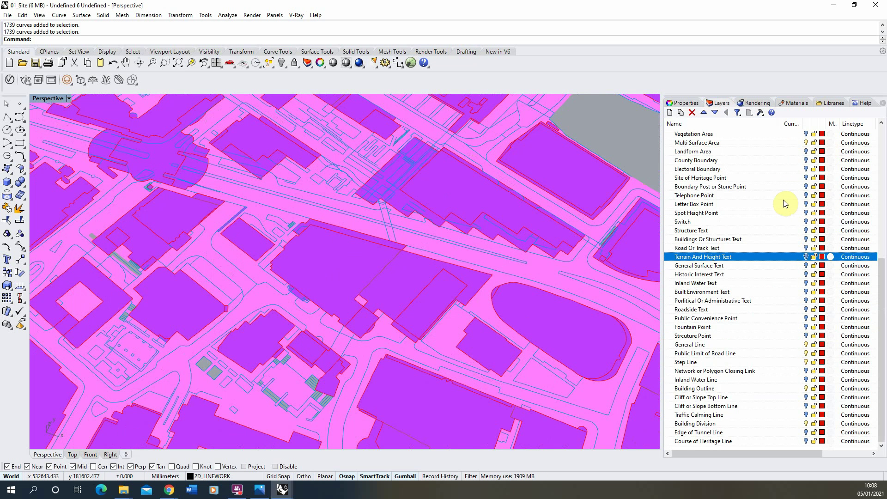
left_click(806, 161)
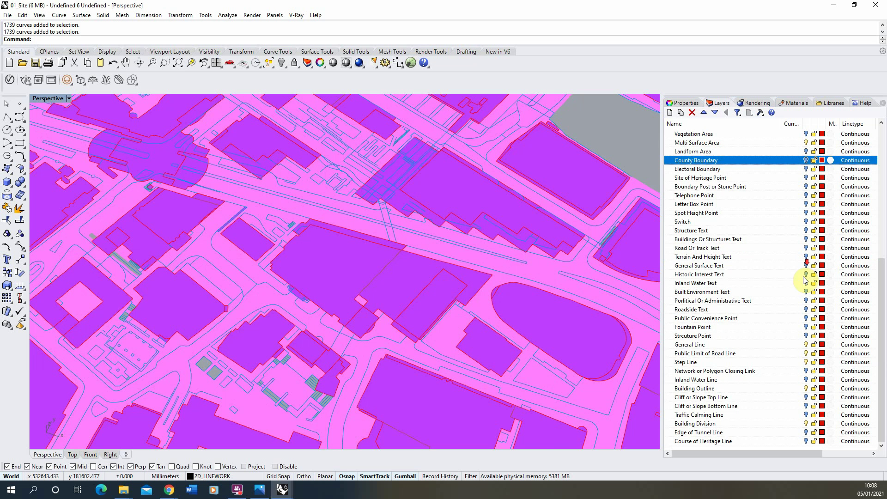
scroll(414, 251, "down", 5)
scroll(416, 252, "down", 2)
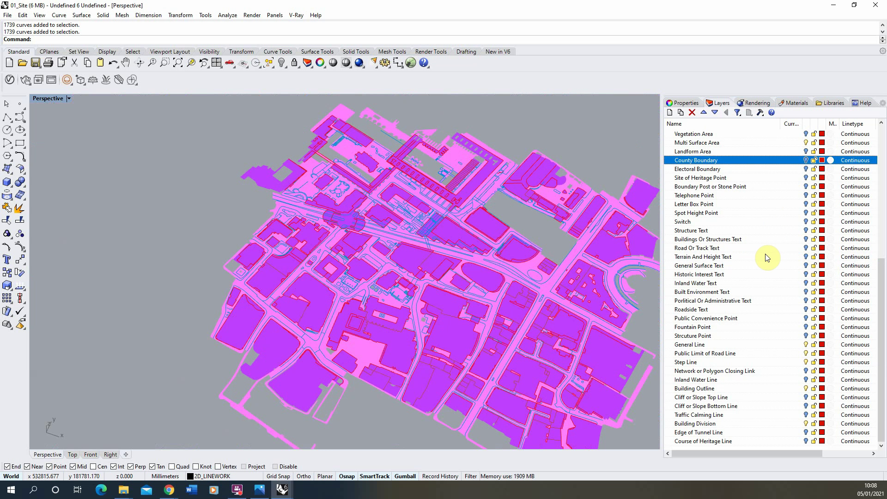
scroll(739, 229, "up", 9)
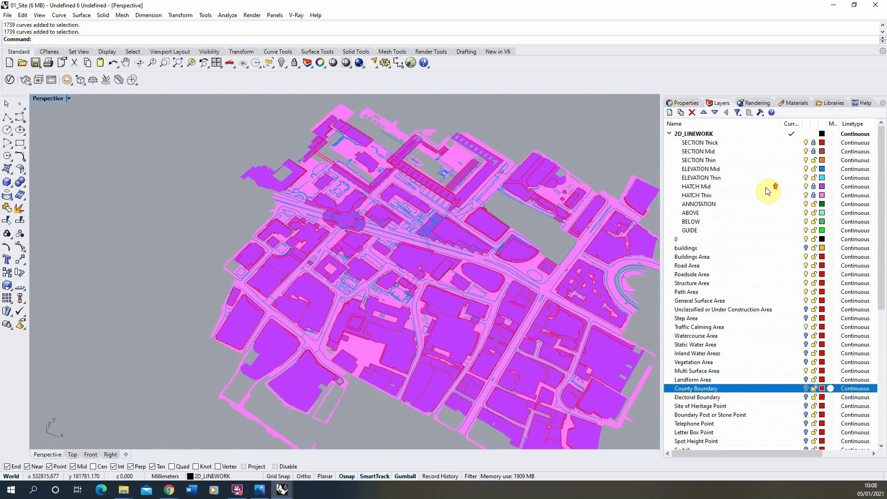
left_click(746, 257)
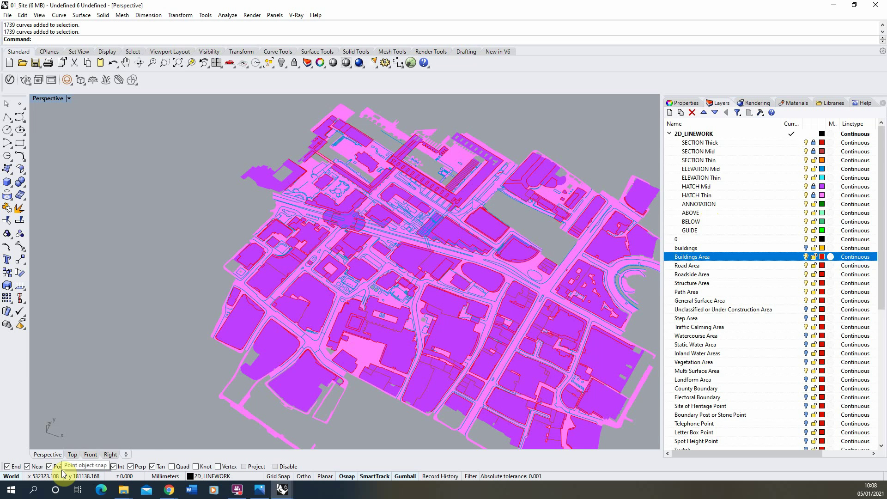
Create a new landscape A3 layout named 'Site Plan'.
left_click(128, 455)
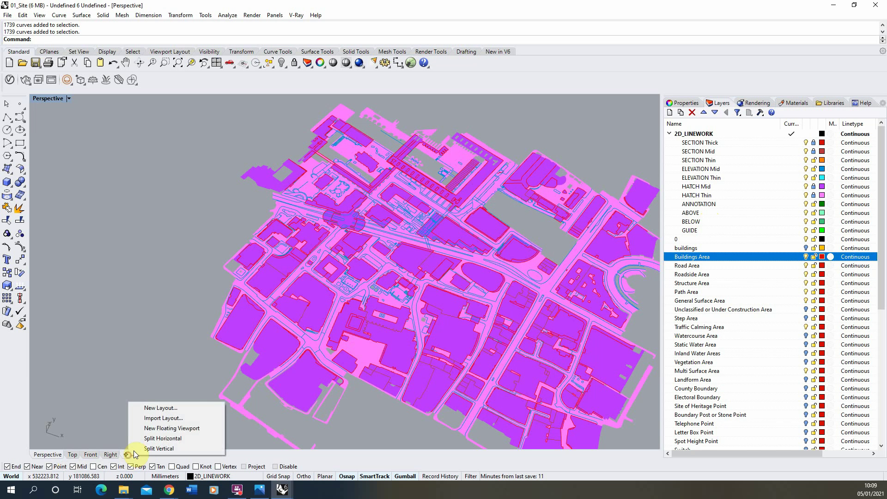
left_click(180, 408)
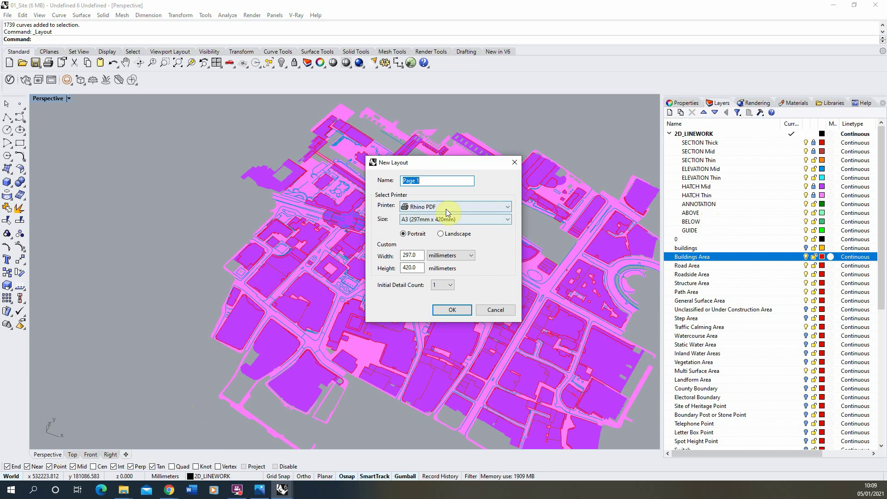
left_click(443, 235)
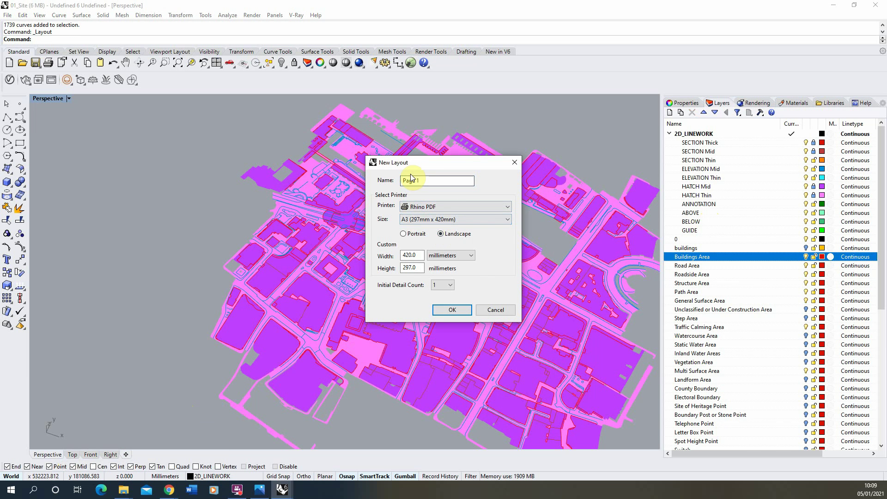
type("Sit")
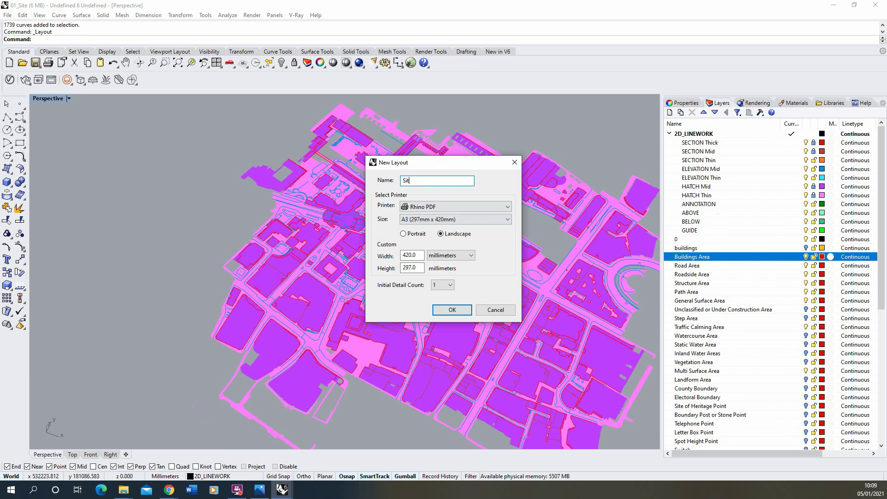
type("e Plan")
left_click(460, 310)
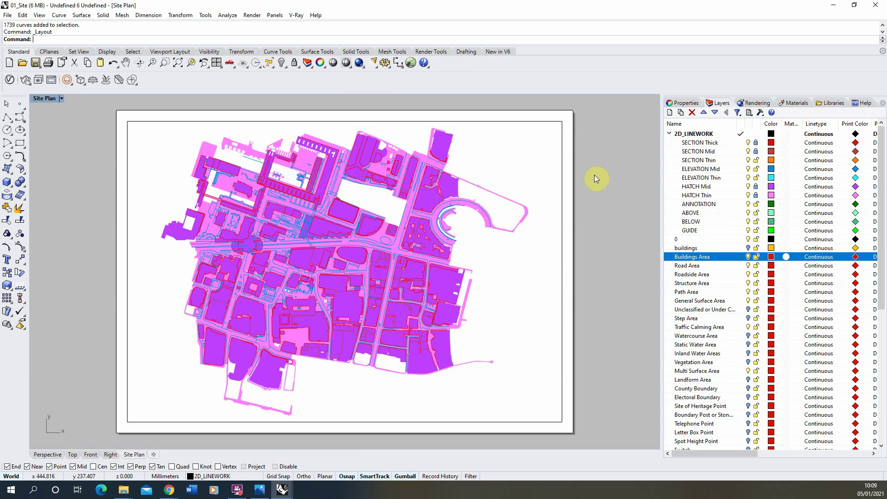
Select the layout's detail view and show its Detail scale properties.
double_click(558, 164)
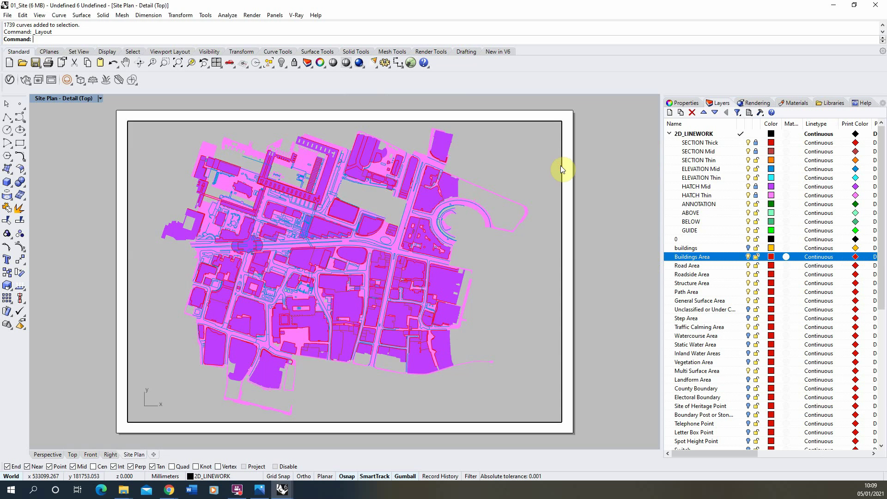
left_click(584, 160)
left_click(565, 156)
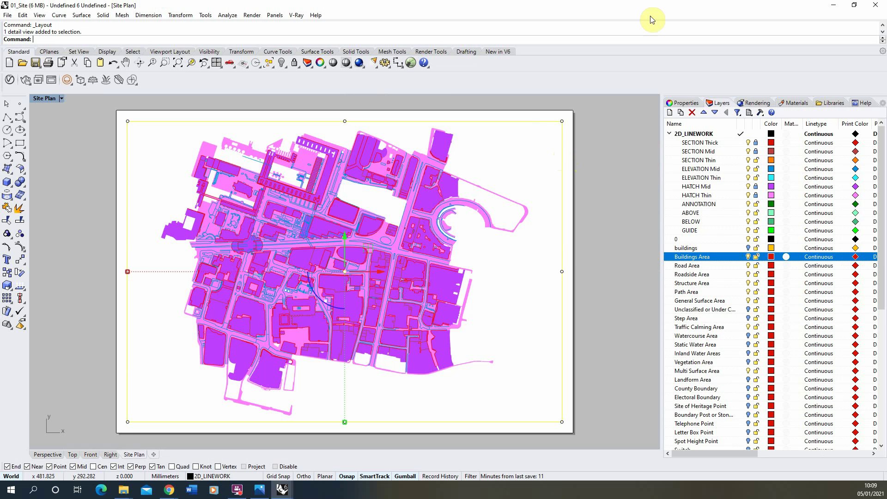
left_click(684, 103)
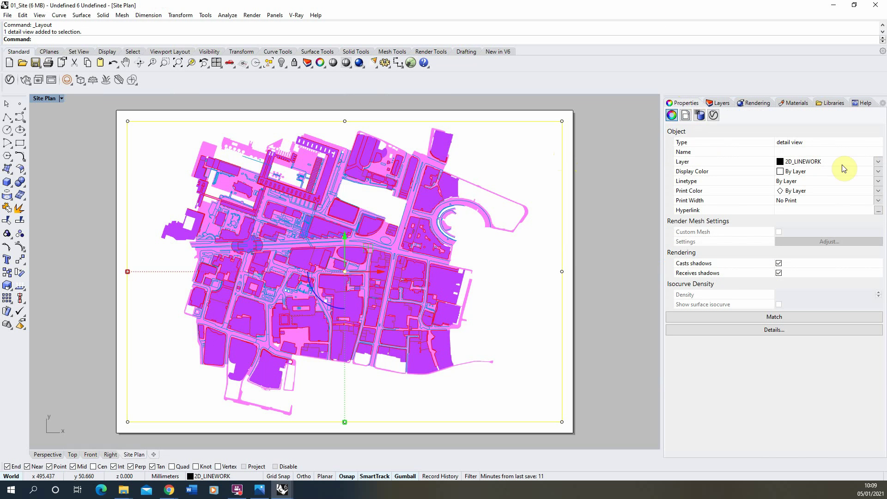
left_click(686, 115)
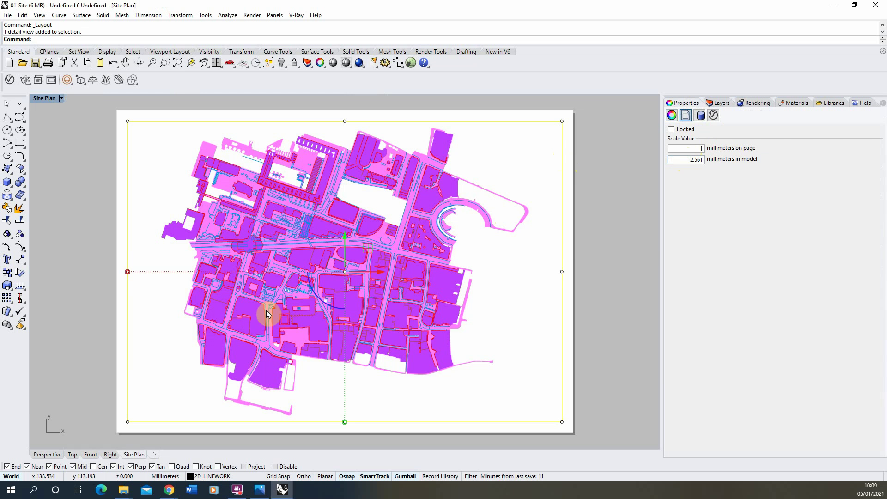
Return to the Top view and zoom out to the whole site, cancelling a trial polyline.
left_click(73, 457)
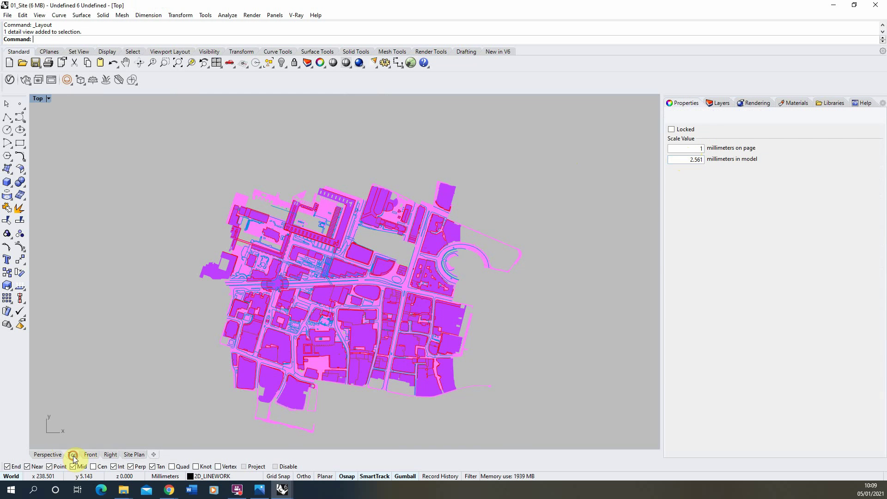
scroll(307, 261, "up", 6)
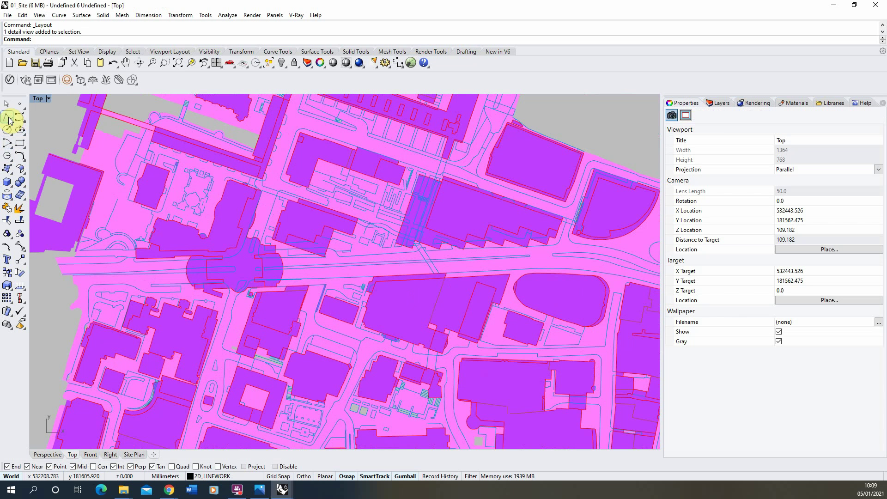
left_click(8, 118)
scroll(289, 259, "up", 6)
left_click(287, 251)
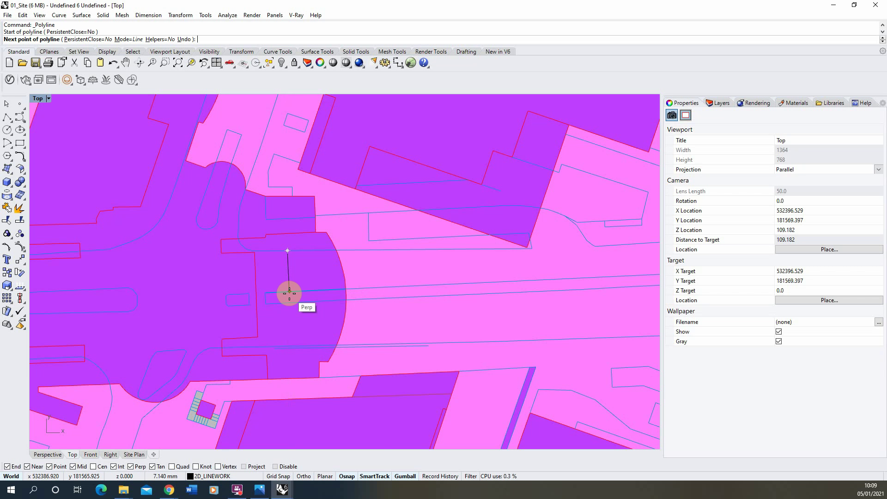
scroll(290, 293, "up", 3)
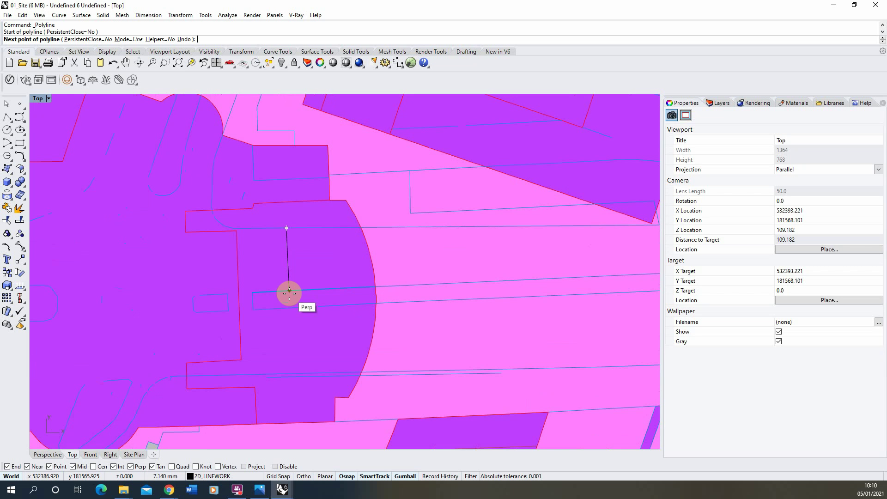
scroll(289, 293, "down", 5)
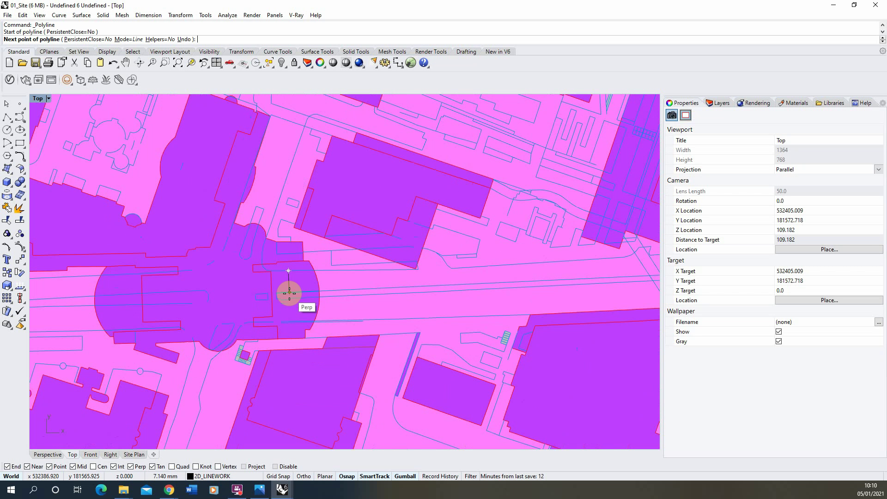
scroll(289, 293, "down", 6)
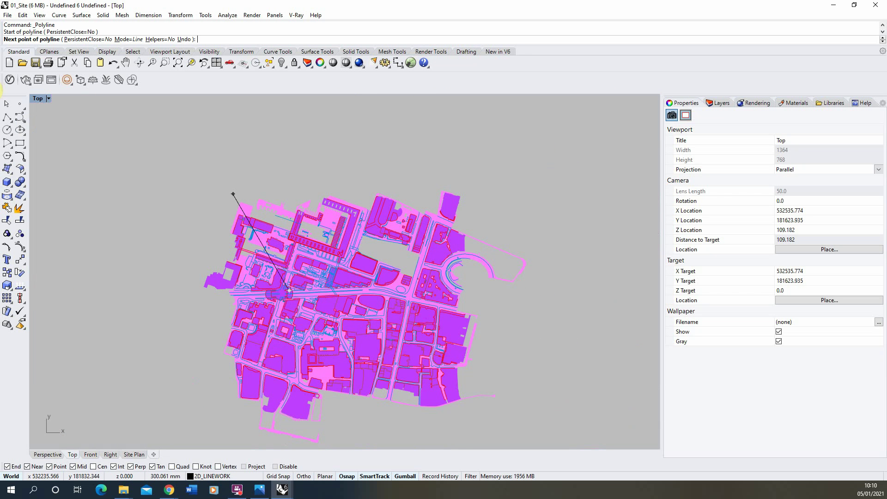
left_click(6, 104)
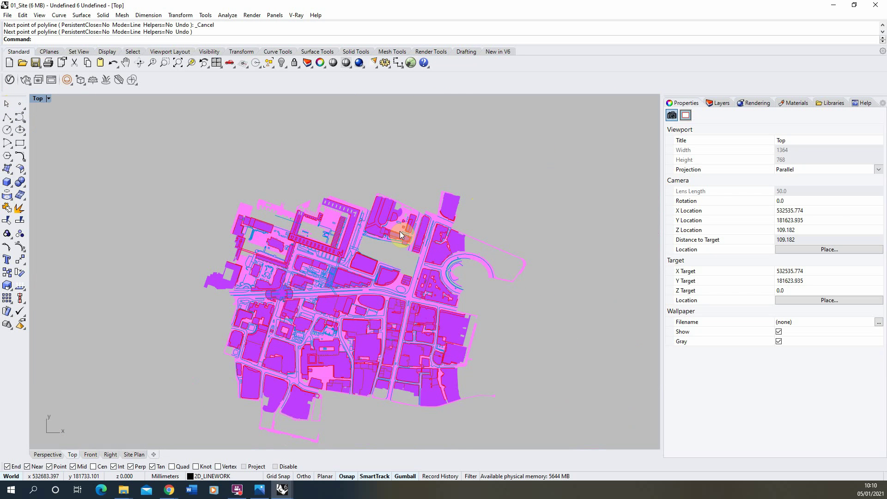
Turn on the buildings, water, landform, Step, Traffic Calming and boundary area layers.
left_click(719, 103)
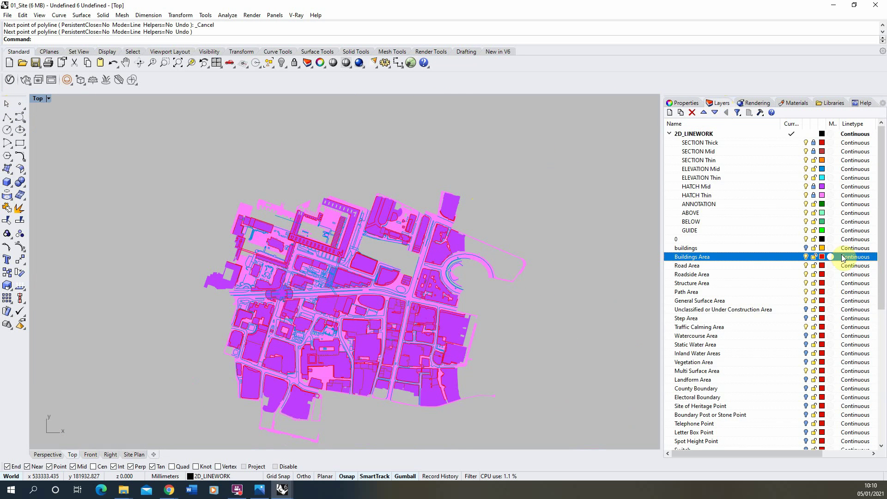
left_click(807, 252)
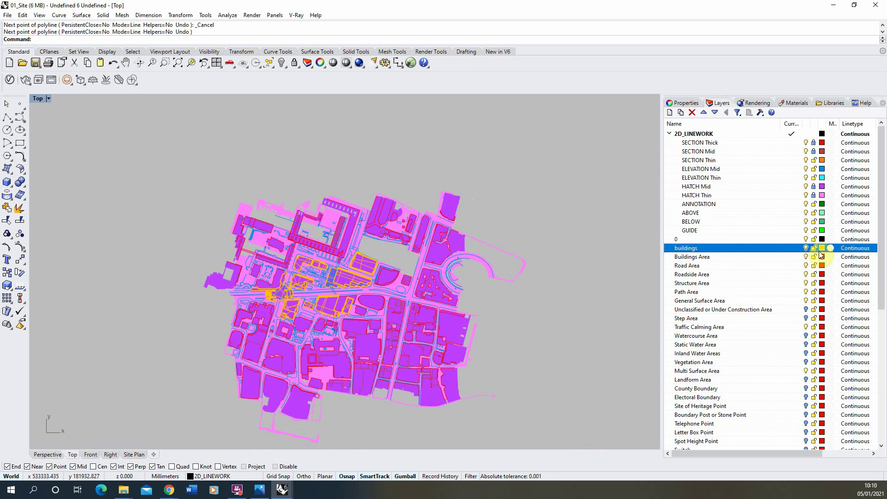
left_click(807, 309)
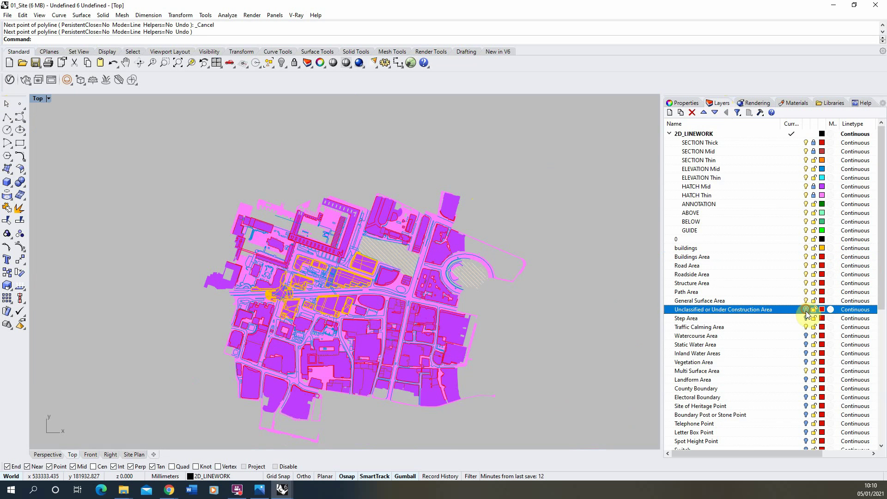
left_click(807, 319)
left_click(806, 327)
left_click(806, 335)
left_click(807, 344)
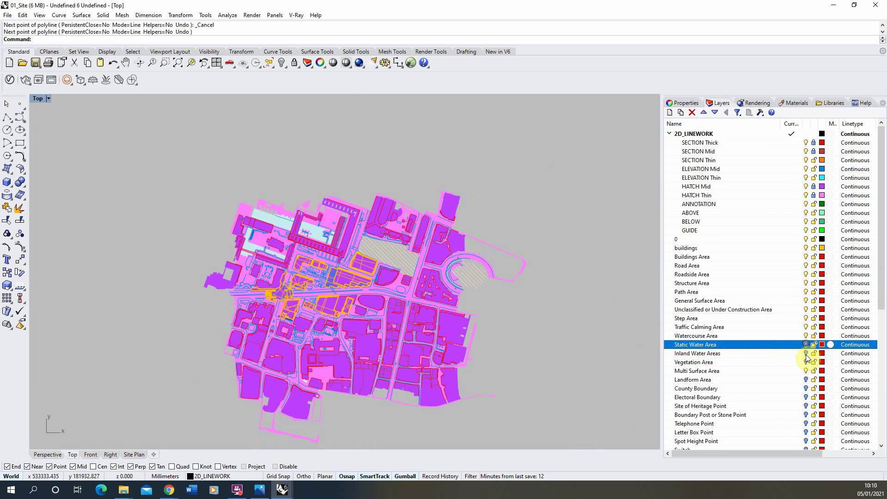
left_click(807, 353)
left_click(807, 362)
left_click(807, 380)
left_click(806, 388)
left_click(807, 405)
left_click(806, 397)
Turn on Site of Heritage Point and the other point, text and line layers.
scroll(806, 397, "down", 7)
left_click(807, 222)
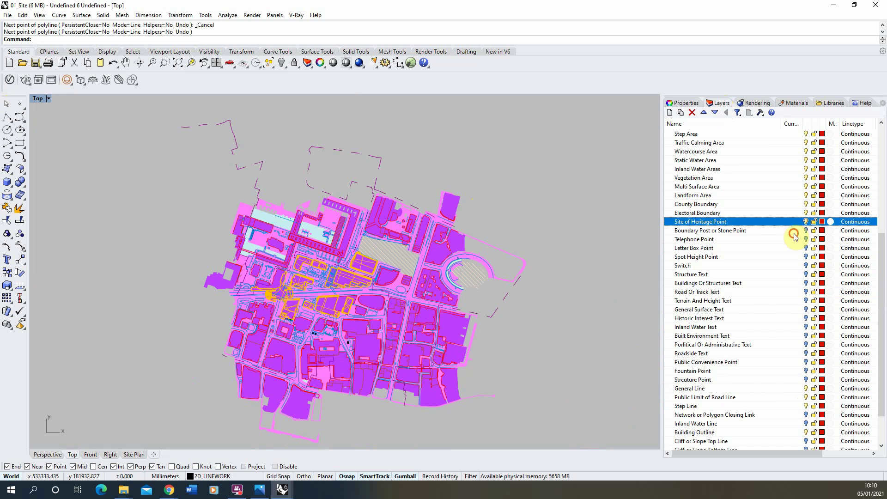
left_click(791, 230)
left_click(792, 371, "shift")
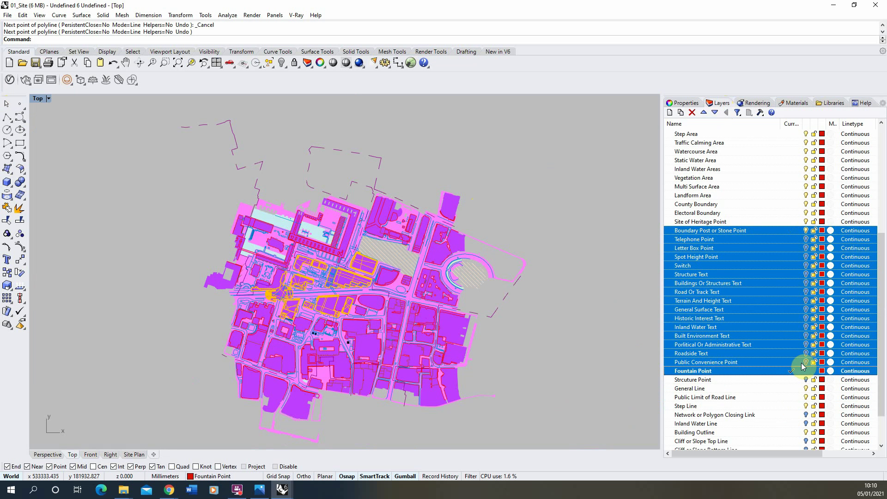
left_click(805, 363)
left_click(805, 369)
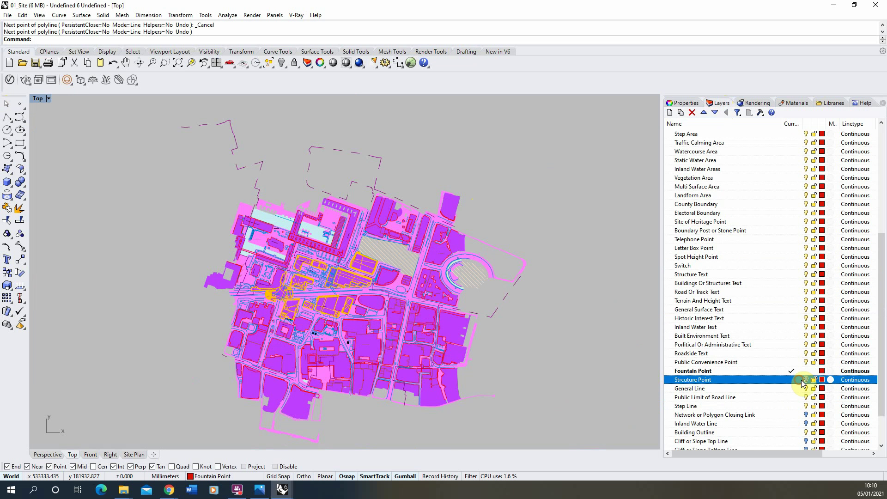
left_click(804, 415)
left_click(805, 423)
scroll(793, 388, "down", 2)
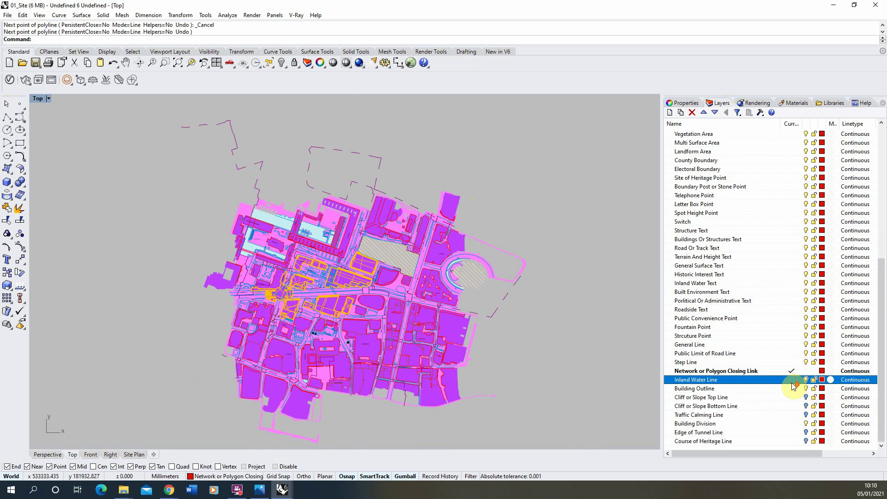
Show the Cliff or Slope, Heritage and Tunnel line layers, then crossing-select the whole site.
left_click_drag(789, 398, 790, 407)
left_click(806, 402)
left_click(792, 414, "shift")
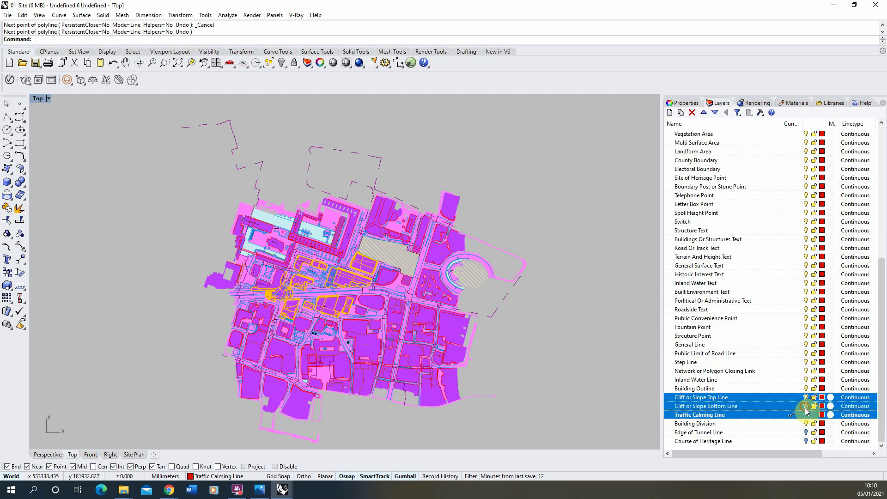
left_click(804, 442)
left_click(804, 432)
scroll(459, 257, "down", 2)
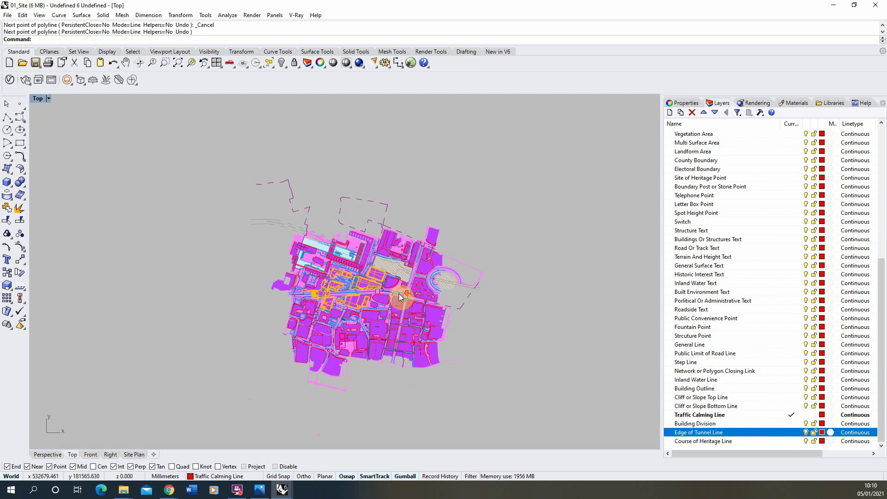
left_click_drag(585, 128, 134, 450)
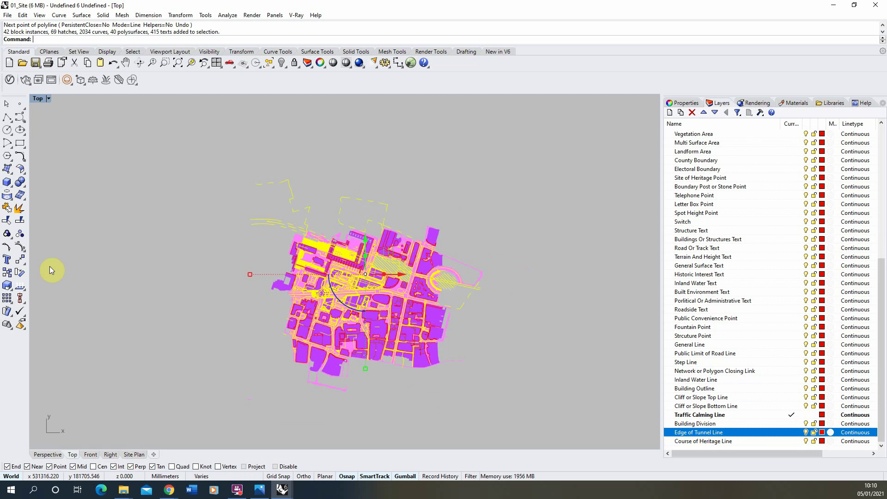
Unlock the HATCH Mid and HATCH Thin layers.
scroll(846, 222, "up", 9)
left_click(813, 143)
left_click(813, 152)
left_click(813, 186)
left_click(814, 195)
Crossing-select the site and scale it by a factor of 1000 from a picked base point.
left_click_drag(575, 171, 104, 444)
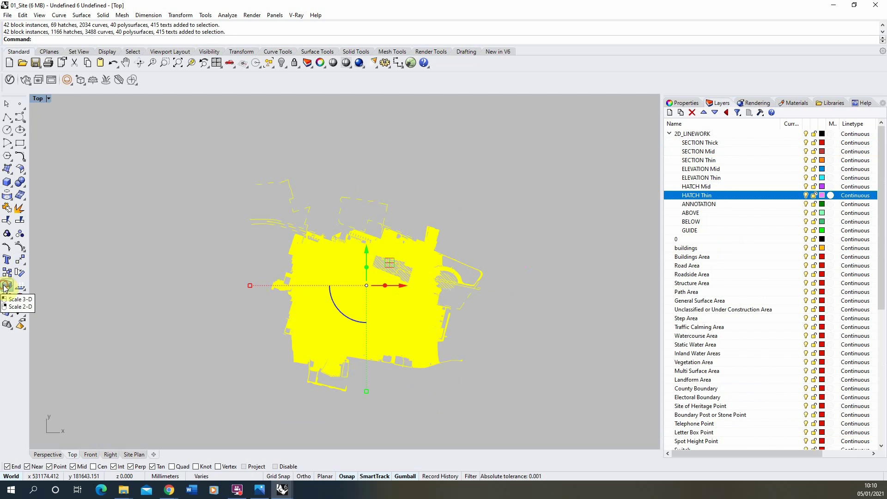
left_click(6, 287)
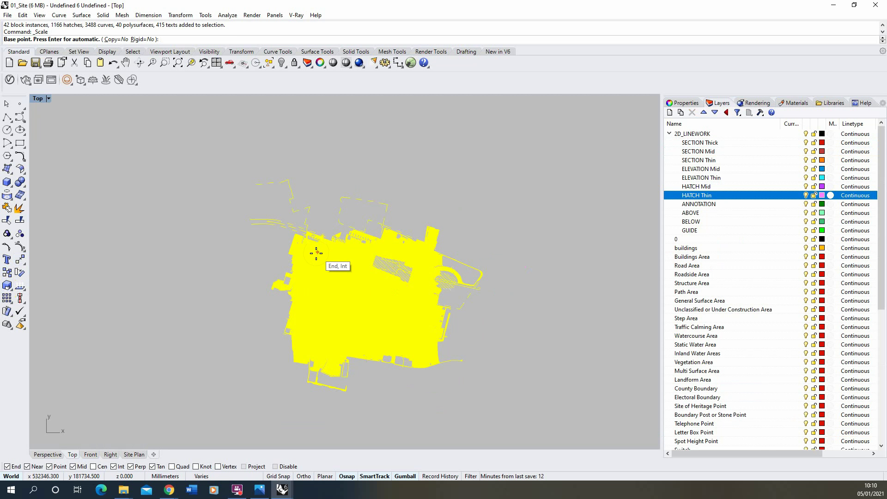
left_click(365, 294)
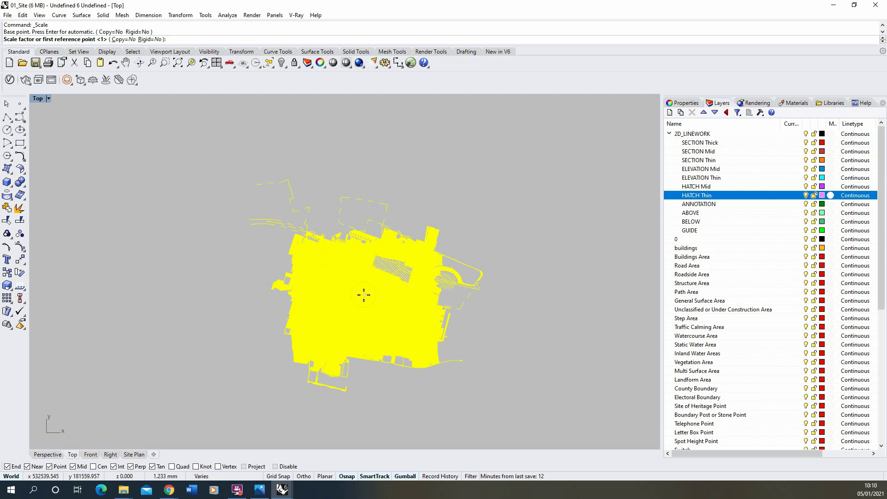
type("1000")
key("Return")
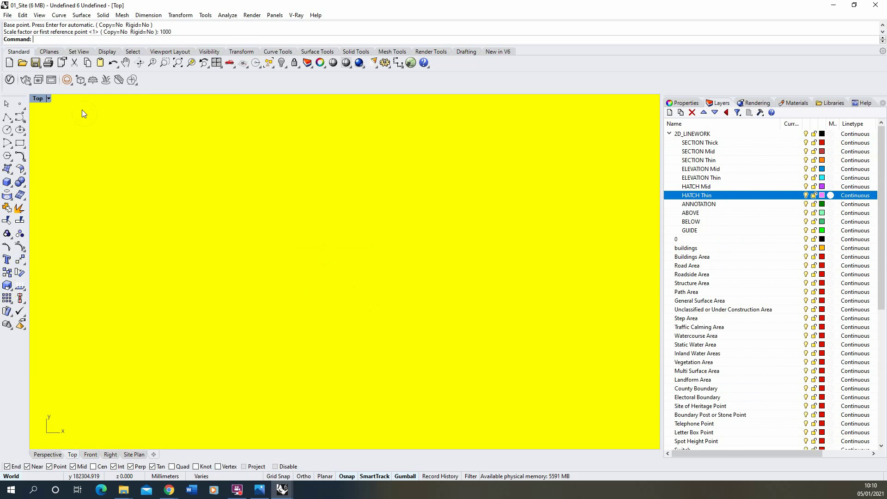
Zoom the Top view to fit the rescaled millimetre site, cancelling a trial polyline.
left_click(191, 65)
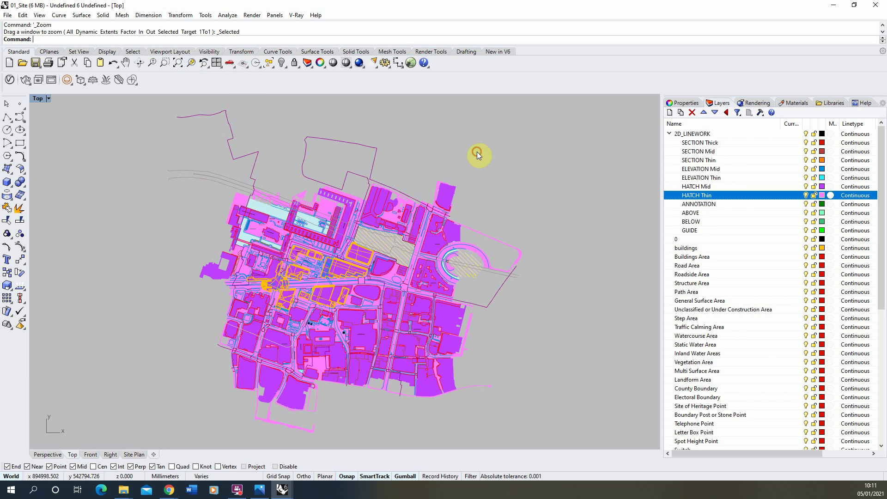
left_click(335, 242)
left_click(19, 119)
scroll(307, 268, "up", 10)
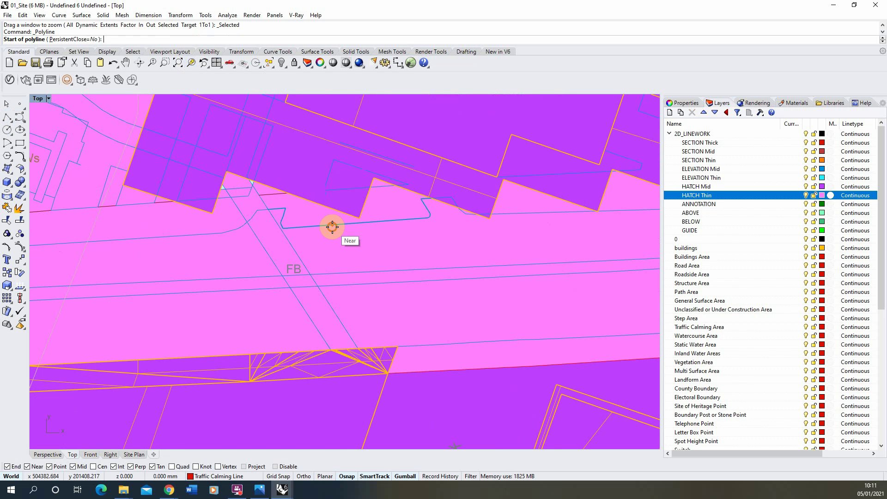
left_click(332, 227)
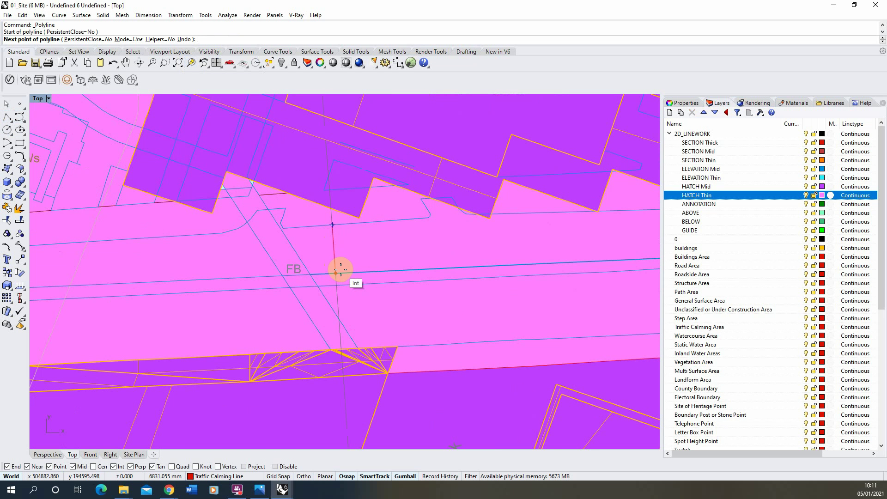
scroll(341, 270, "down", 3)
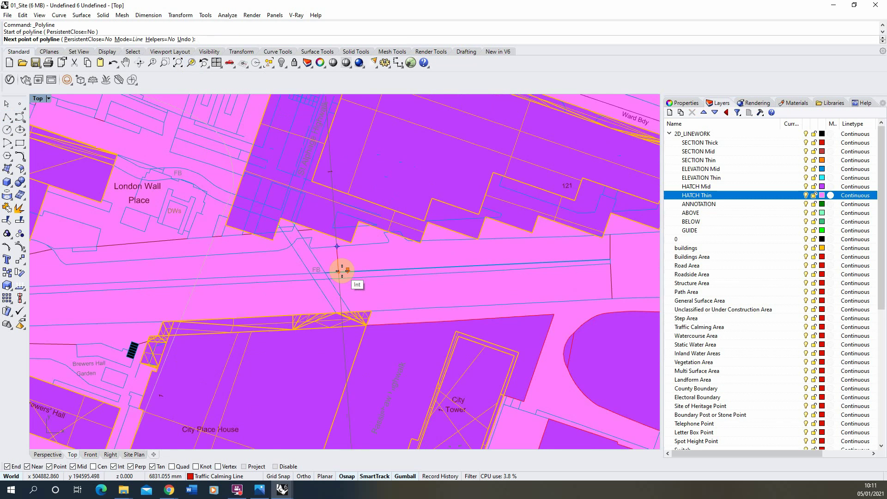
key("Escape")
scroll(365, 263, "down", 8)
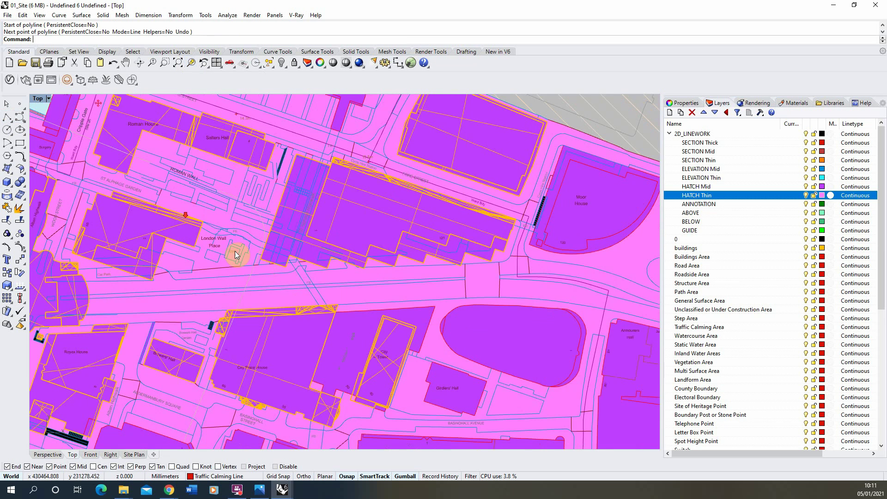
scroll(418, 157, "down", 4)
scroll(157, 182, "up", 2)
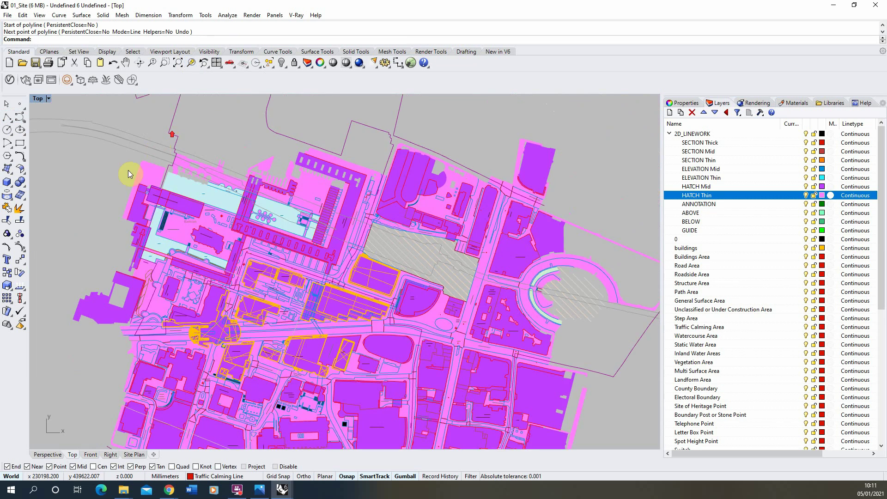
scroll(180, 189, "down", 1)
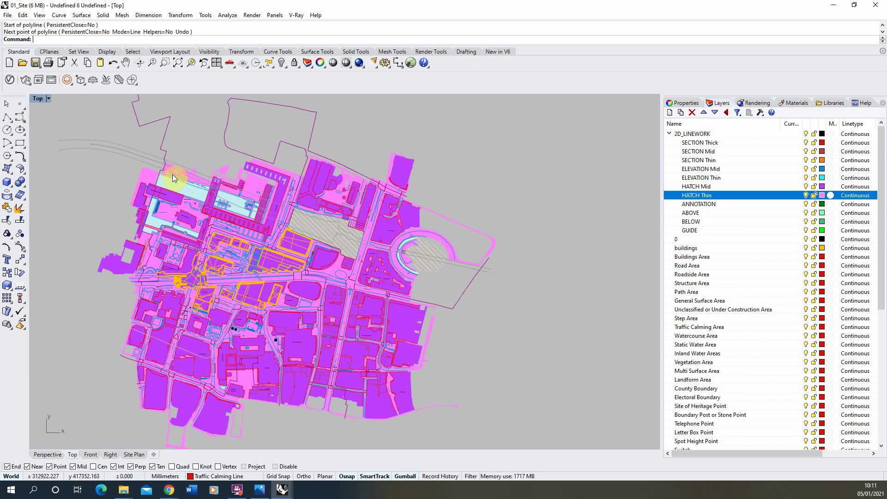
Hide the Vegetation Area through Course of Heritage Line layers and make 2D_LINEWORK current.
left_click(744, 250)
scroll(757, 311, "down", 9)
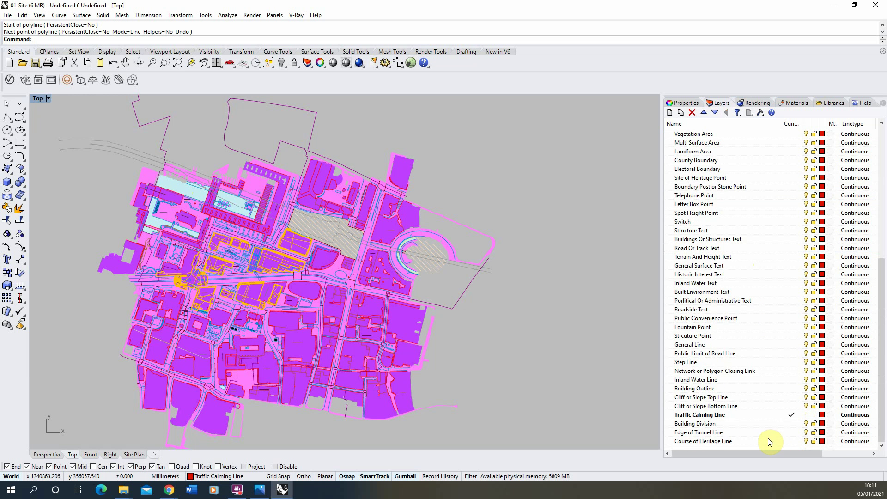
left_click(768, 441, "shift")
left_click(806, 442)
scroll(751, 388, "up", 9)
left_click(731, 134)
double_click(731, 134)
scroll(818, 323, "down", 9)
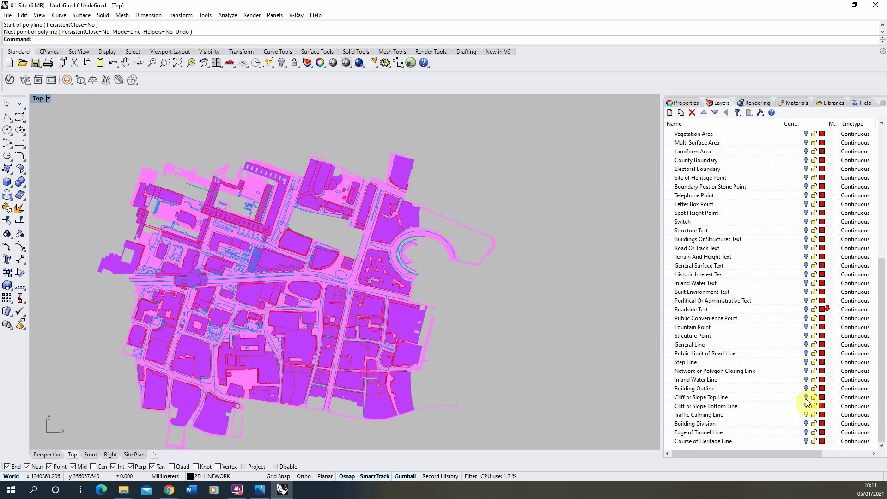
left_click(811, 414)
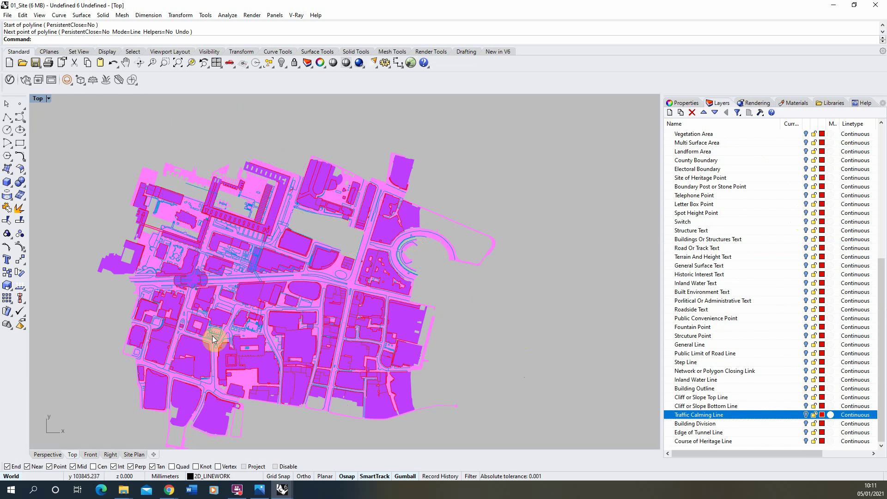
Set the Site Plan layout's detail scale to 1 mm = 1000 mm.
left_click(135, 455)
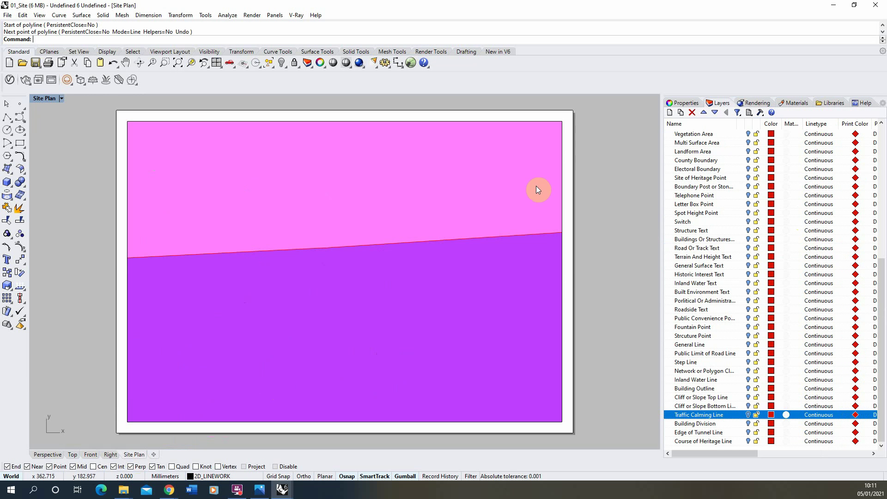
left_click(563, 177)
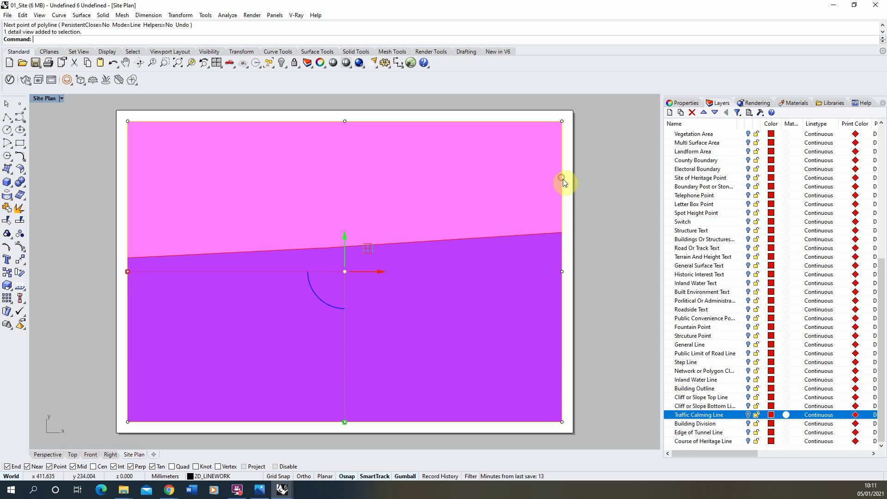
left_click(685, 102)
left_click(686, 160)
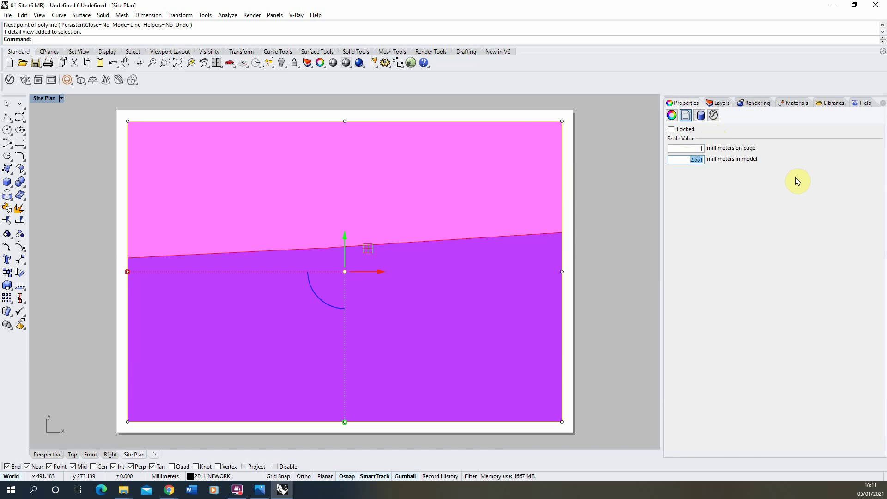
type("1000")
key("Return")
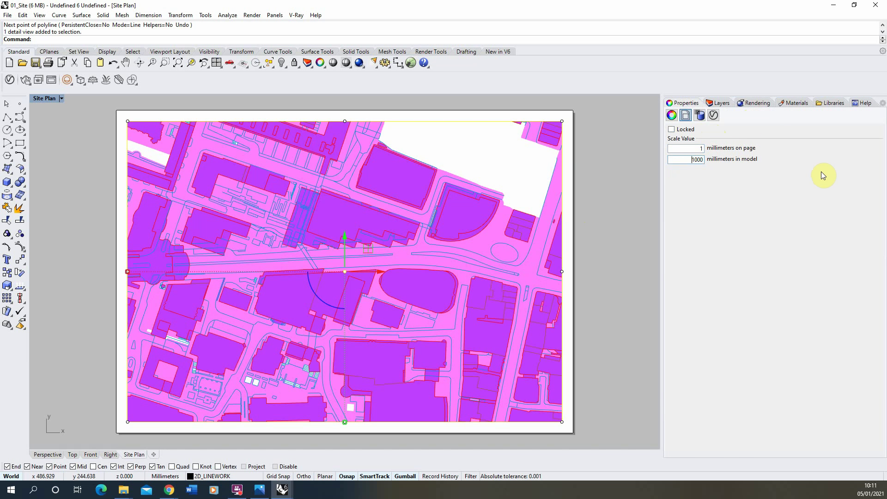
Pan inside the Site Plan detail to centre the central plaza and surrounding buildings.
double_click(478, 156)
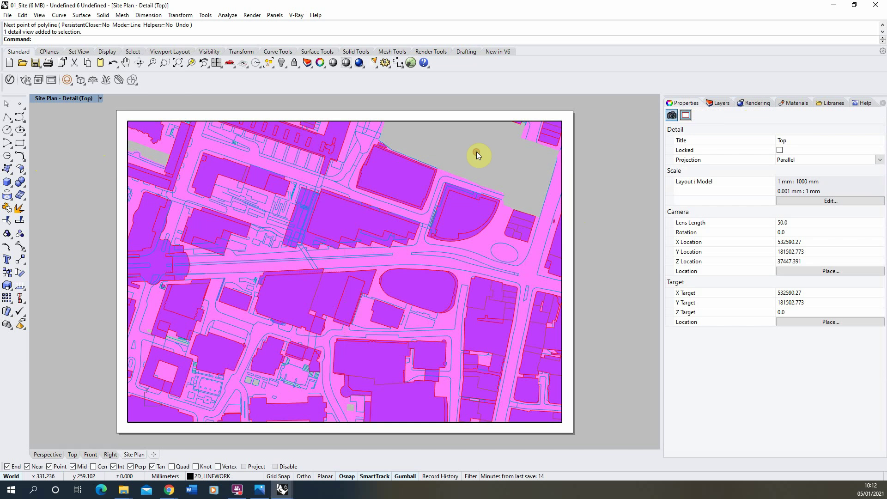
left_click(125, 62)
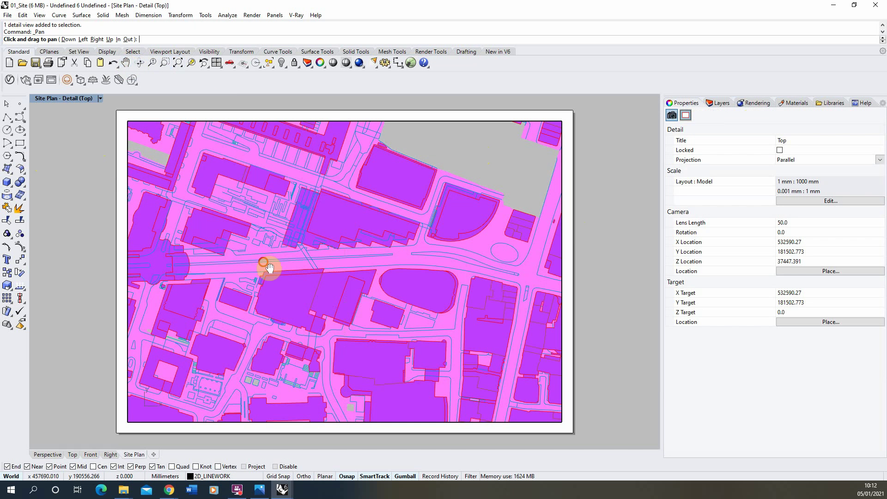
left_click_drag(272, 267, 360, 258)
key("Return")
left_click(361, 268)
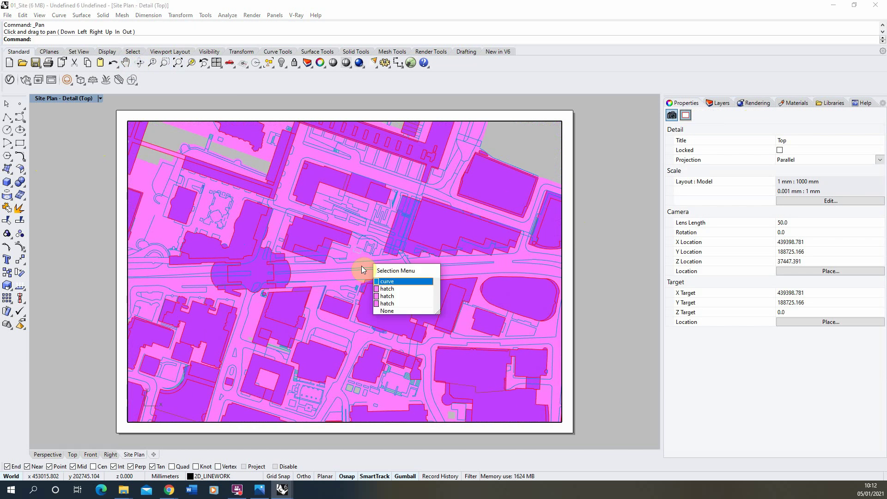
left_click(500, 165)
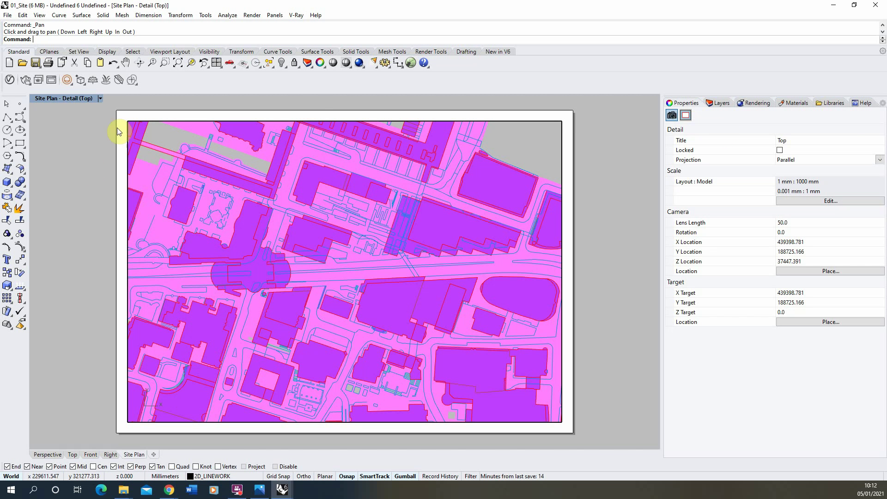
Show the layer list with Linetype and Material columns widened to reveal Print Color and Print Width.
left_click(721, 103)
scroll(758, 237, "up", 9)
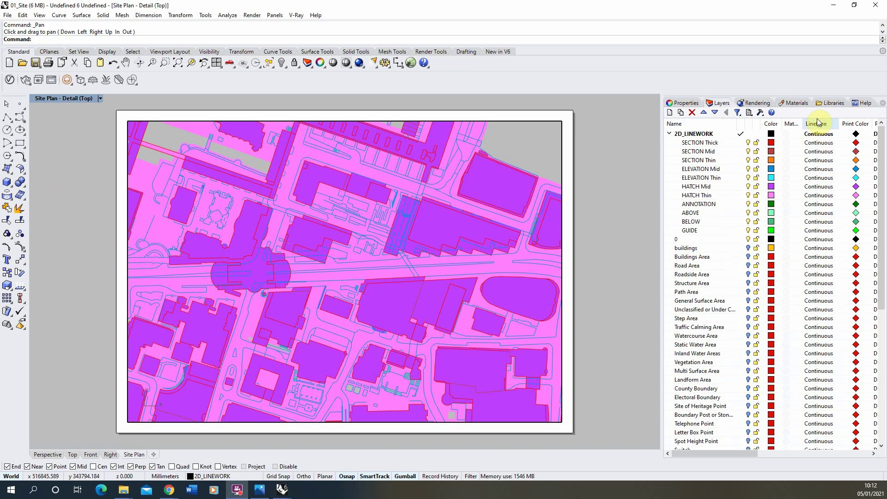
left_click_drag(841, 124, 865, 123)
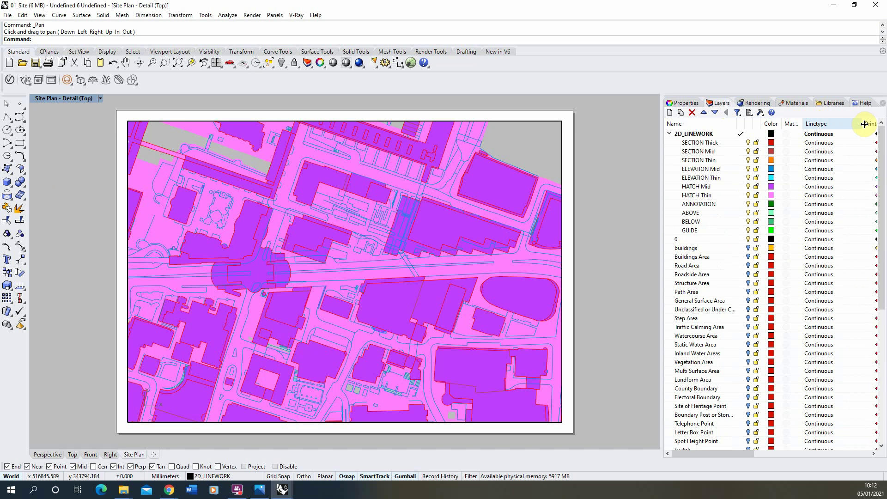
left_click_drag(804, 124, 817, 125)
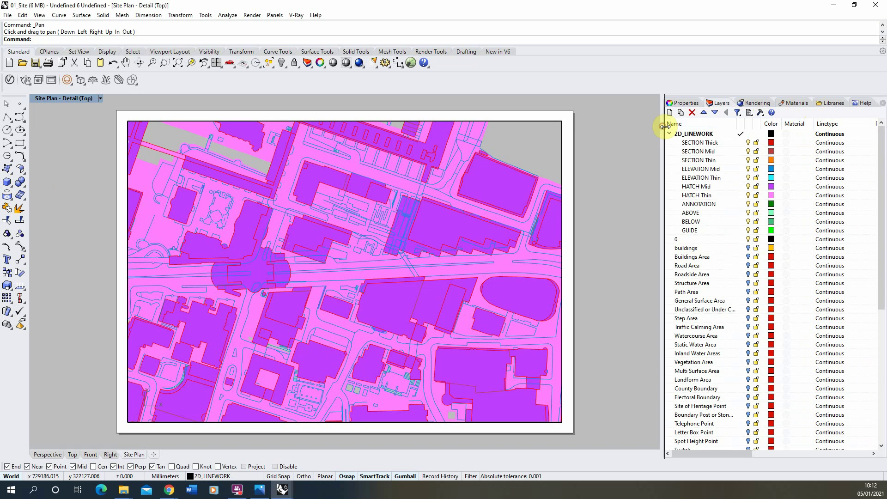
left_click_drag(664, 126, 667, 126)
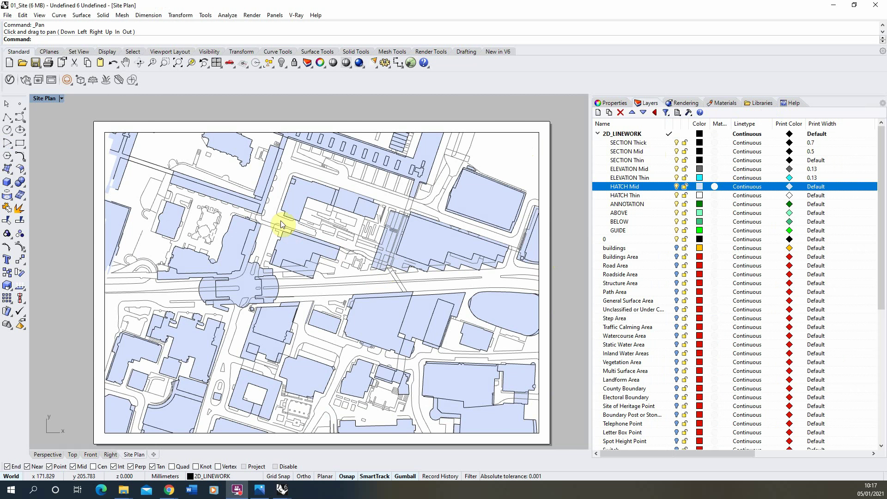
scroll(281, 222, "up", 2)
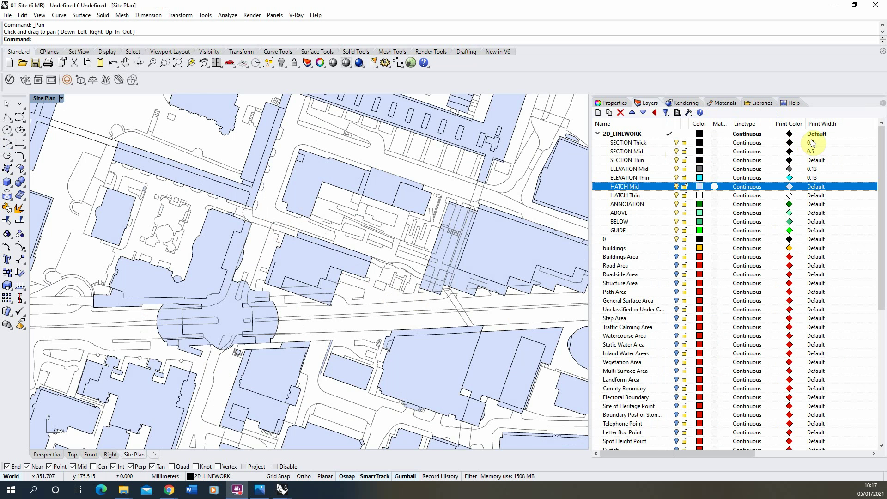
scroll(475, 247, "up", 3)
scroll(456, 300, "up", 3)
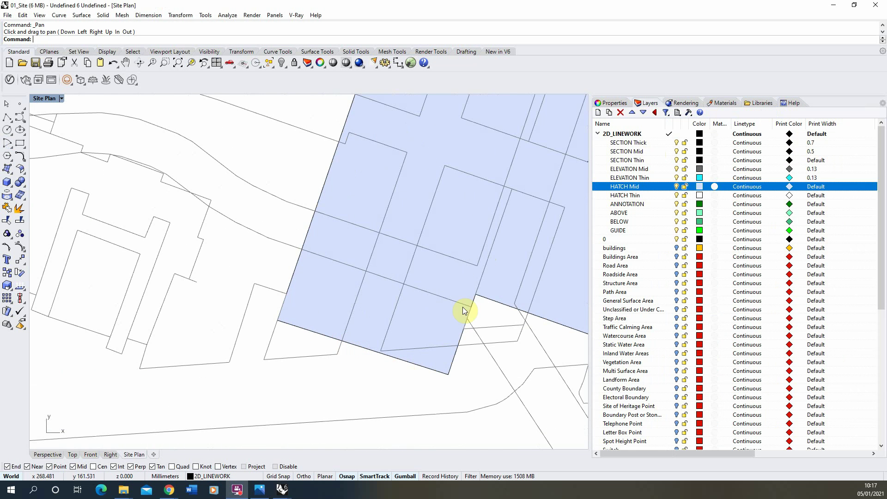
scroll(356, 312, "down", 5)
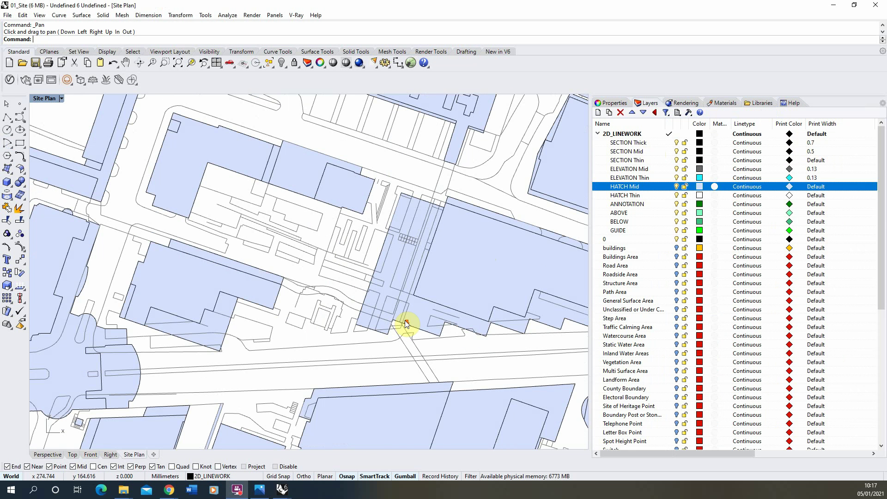
scroll(201, 297, "down", 1)
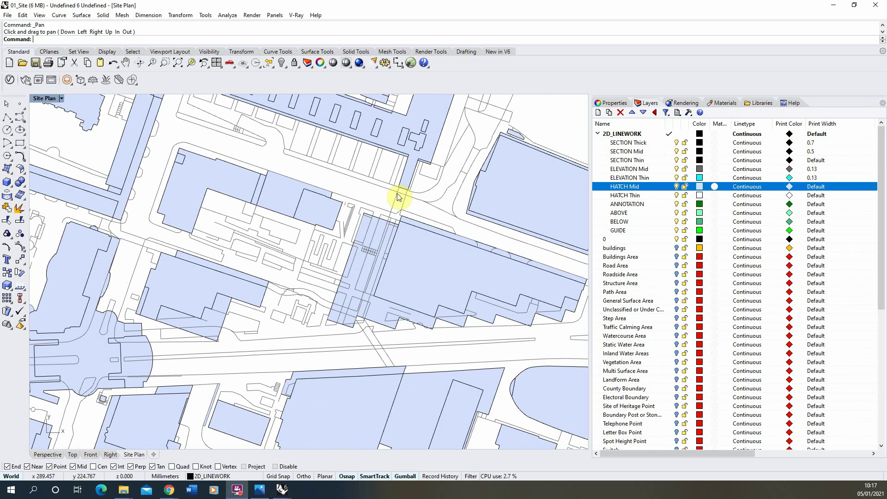
scroll(174, 248, "up", 2)
right_click_drag(174, 248, 423, 184)
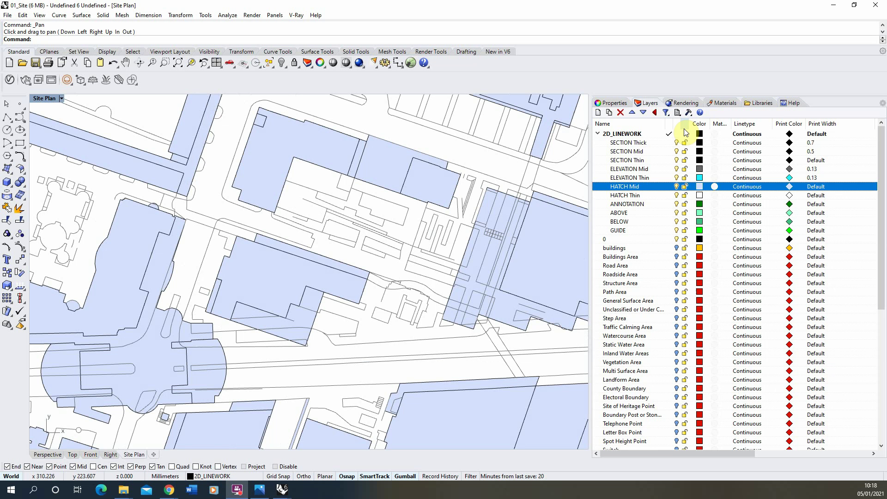
In the Top view, select all 1308 curves on the SECTION Thick layer.
left_click(72, 455)
left_click(651, 143)
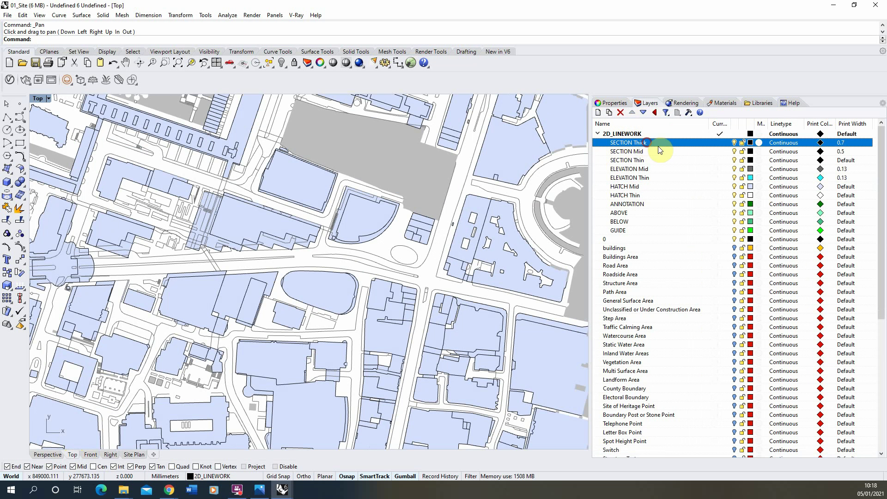
right_click(684, 142)
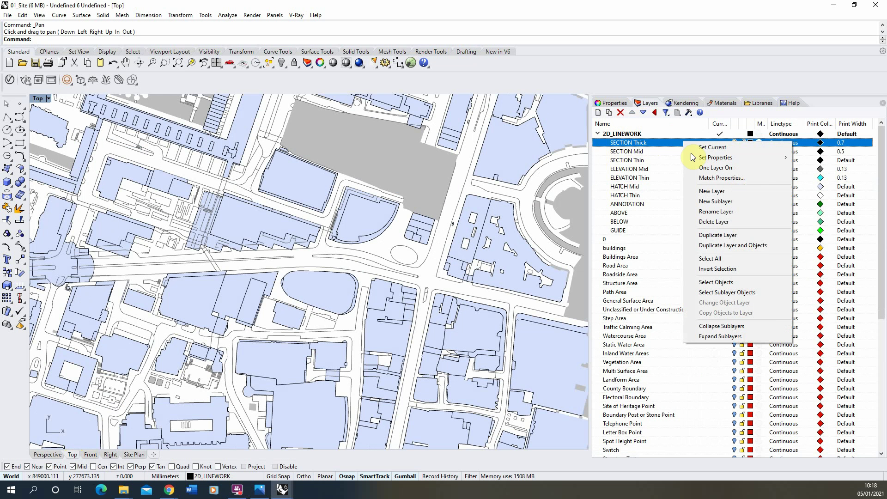
left_click(722, 282)
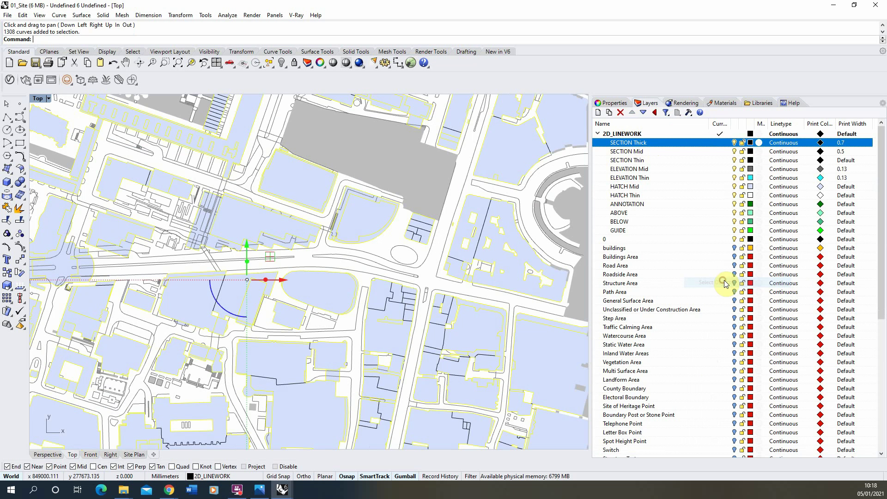
Set the selected curves' print width to By Layer, then deselect them.
left_click(618, 103)
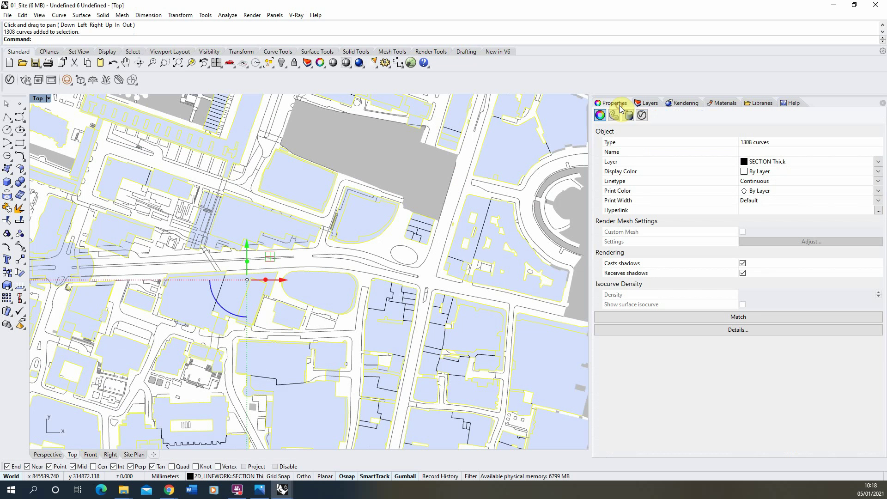
left_click(878, 201)
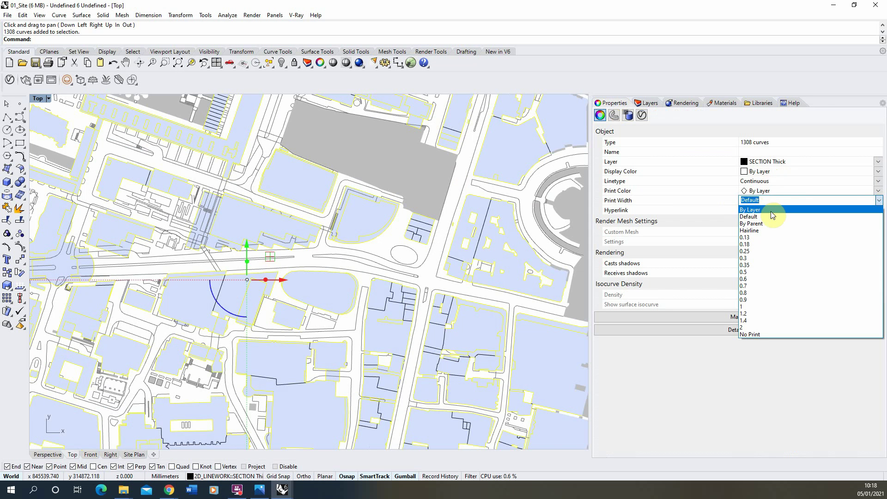
left_click(758, 211)
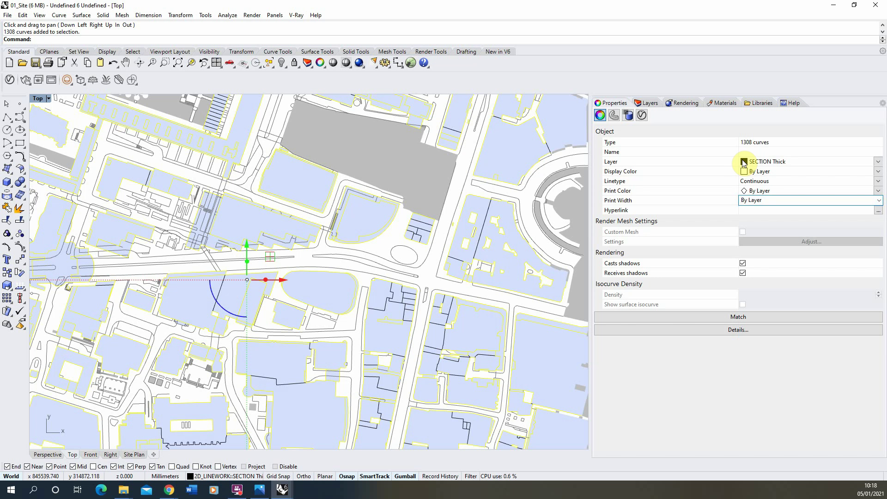
left_click(414, 164)
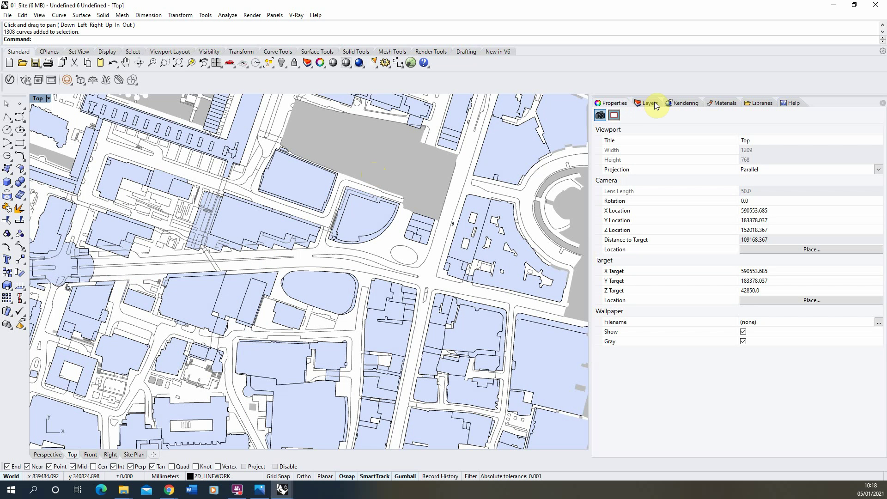
Check the bold section outlines on the Site Plan layout by zooming, with the layer list shown.
left_click(131, 454)
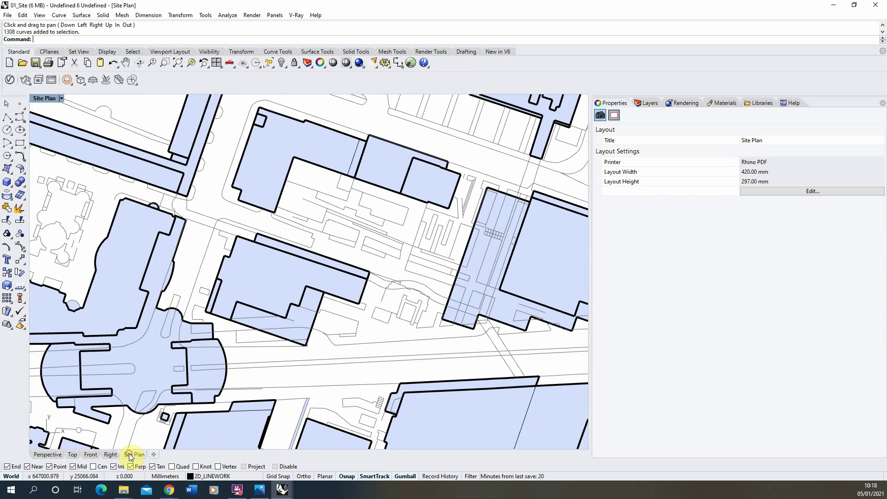
scroll(372, 240, "down", 5)
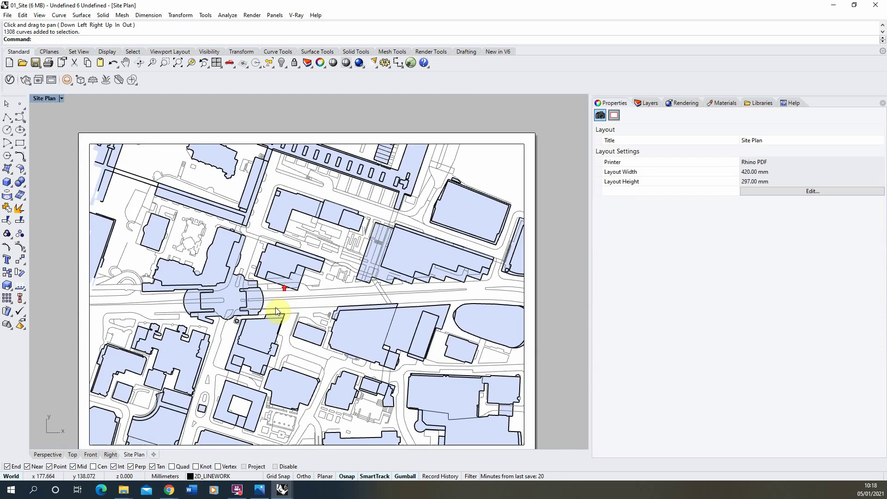
scroll(275, 307, "up", 3)
left_click(647, 103)
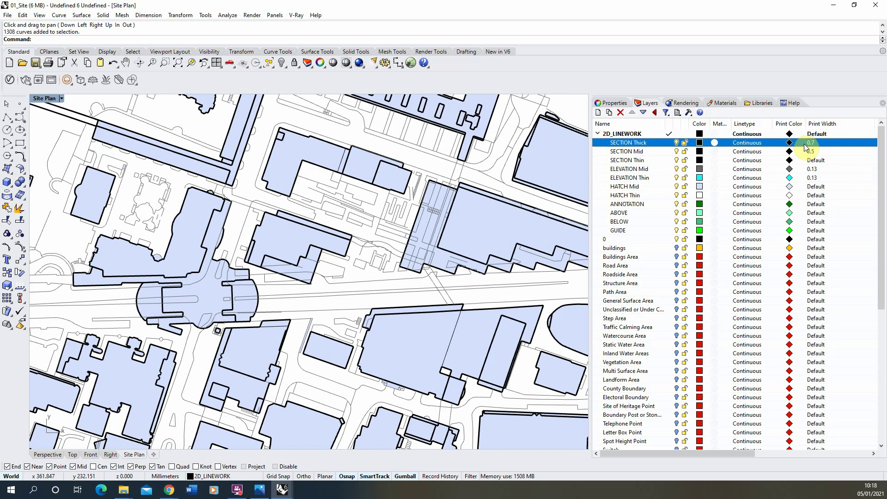
scroll(300, 244, "down", 2)
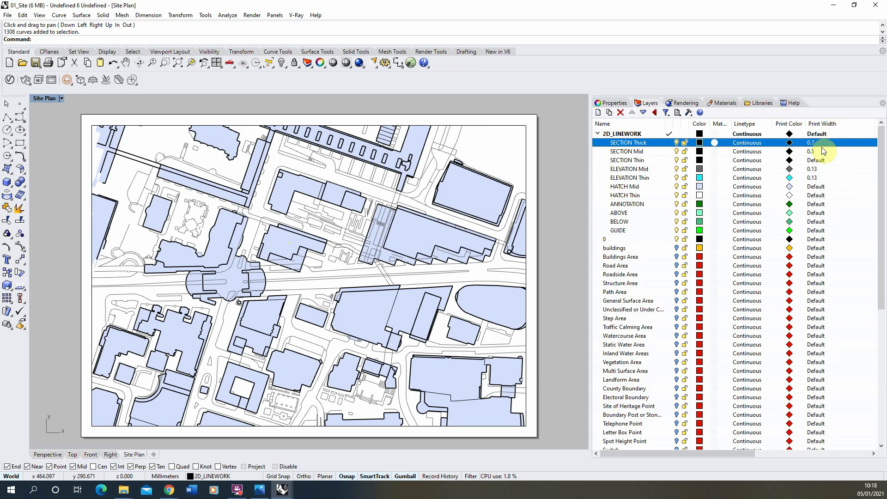
scroll(261, 282, "up", 4)
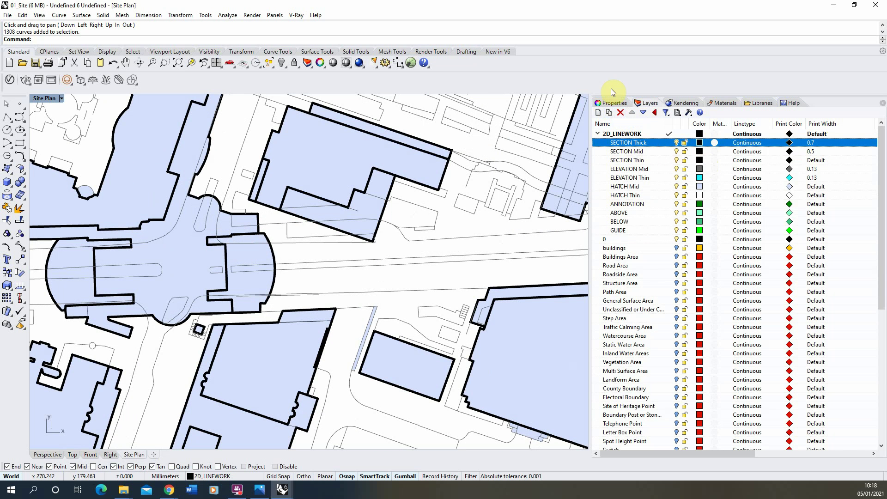
In the Top view, set all 1739 ELEVATION Mid curves' print width to By Layer.
left_click(72, 455)
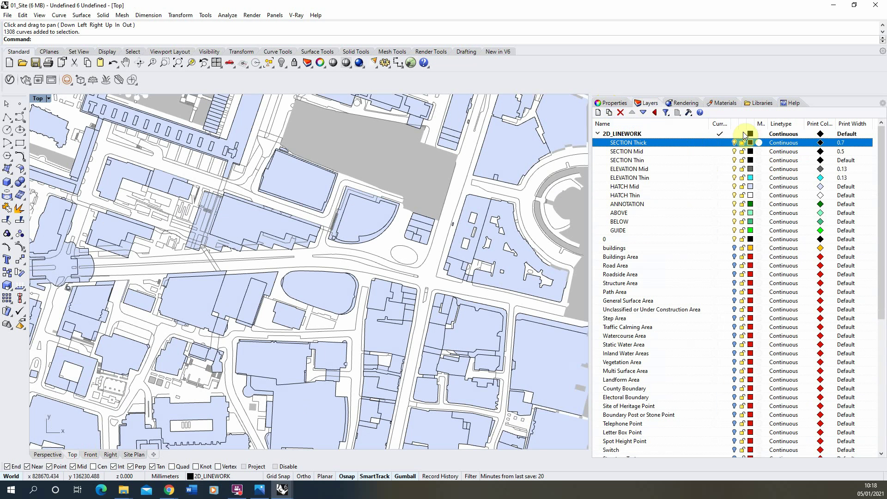
left_click(681, 169)
right_click(680, 169)
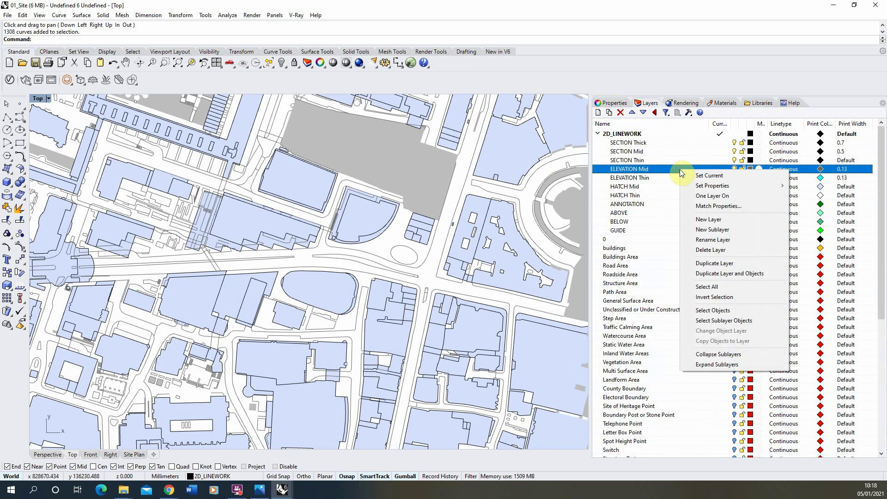
left_click(721, 310)
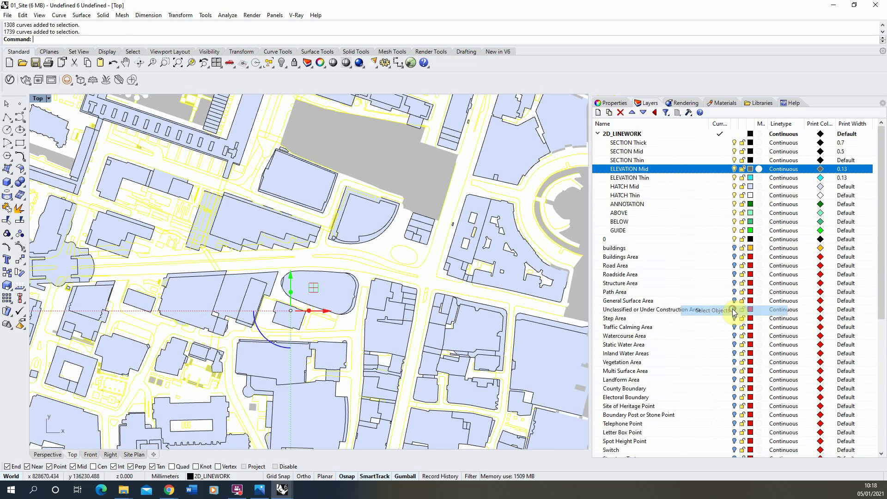
left_click(611, 103)
left_click(878, 204)
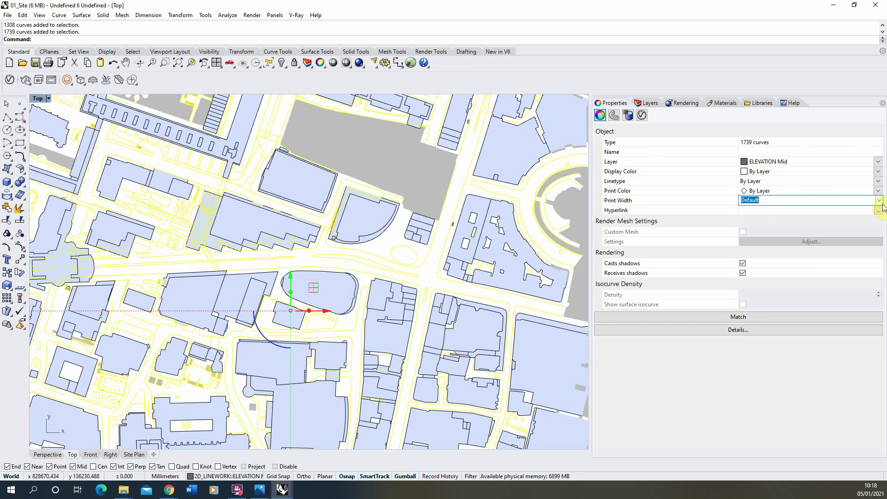
left_click(879, 204)
left_click(808, 209)
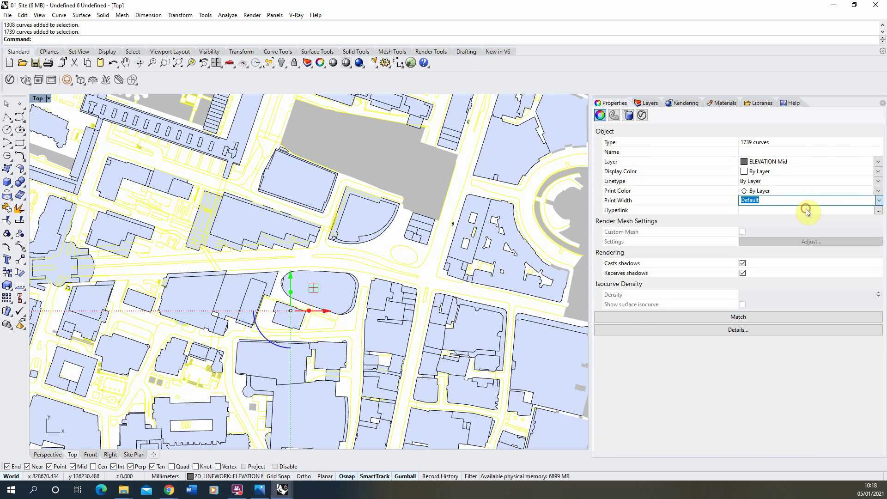
left_click(398, 145)
Set all 146 SECTION Mid curves' print width to By Layer, then deselect.
left_click(650, 103)
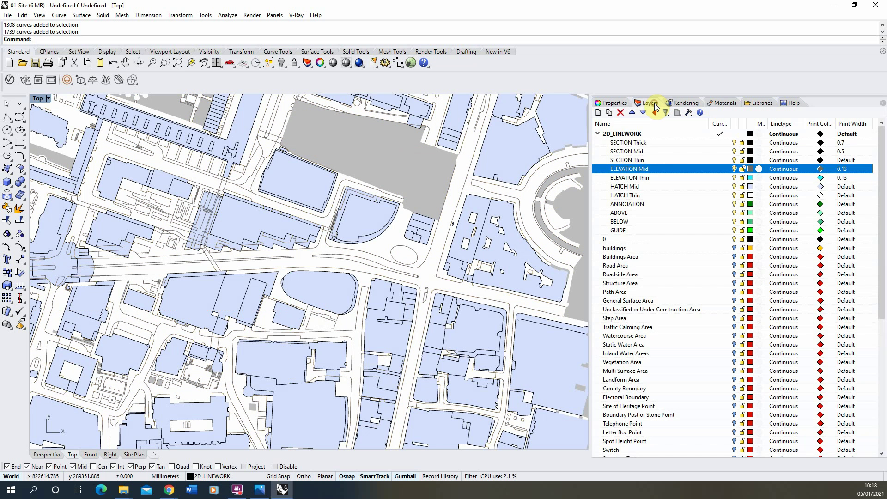
left_click(700, 151)
right_click(688, 151)
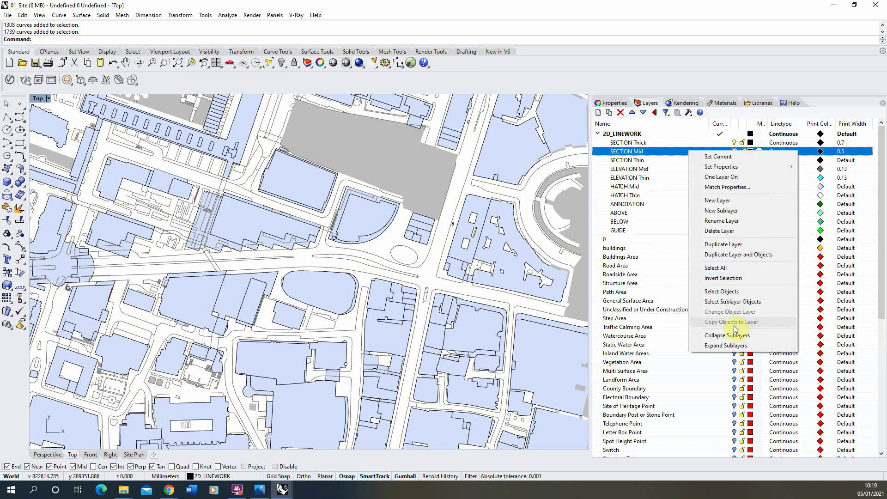
left_click(728, 291)
left_click(613, 104)
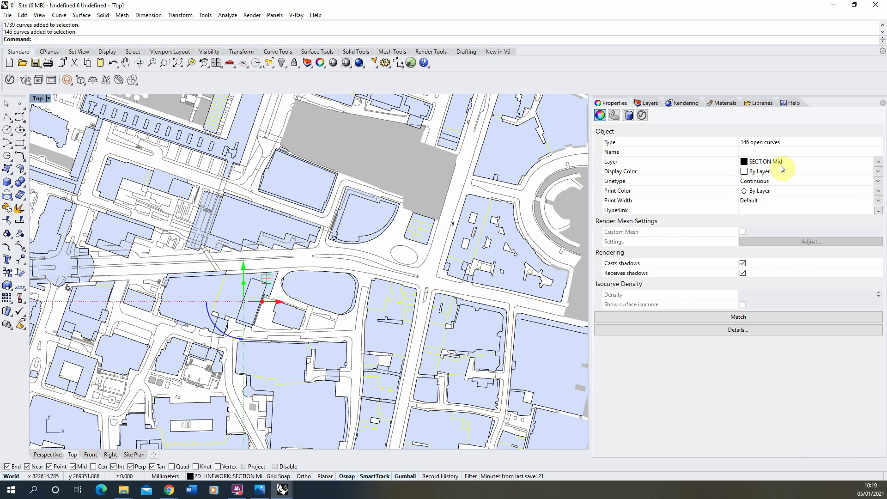
left_click(875, 200)
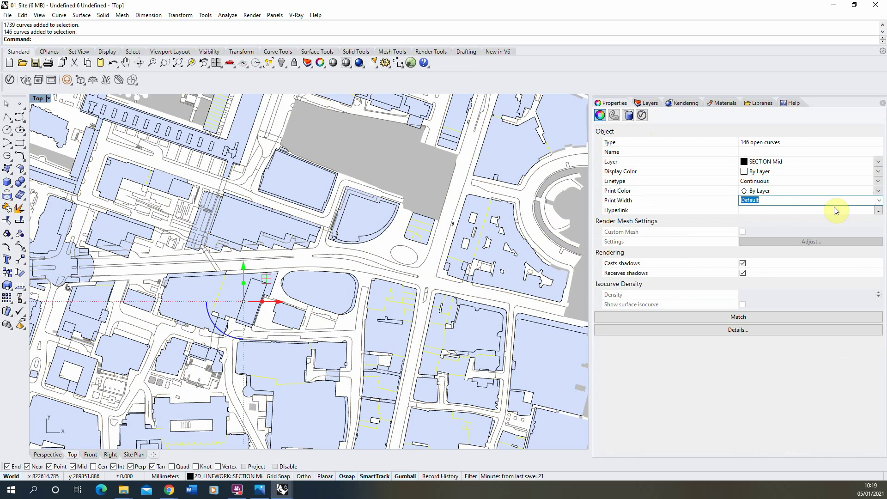
left_click(878, 200)
left_click(758, 220)
left_click(367, 156)
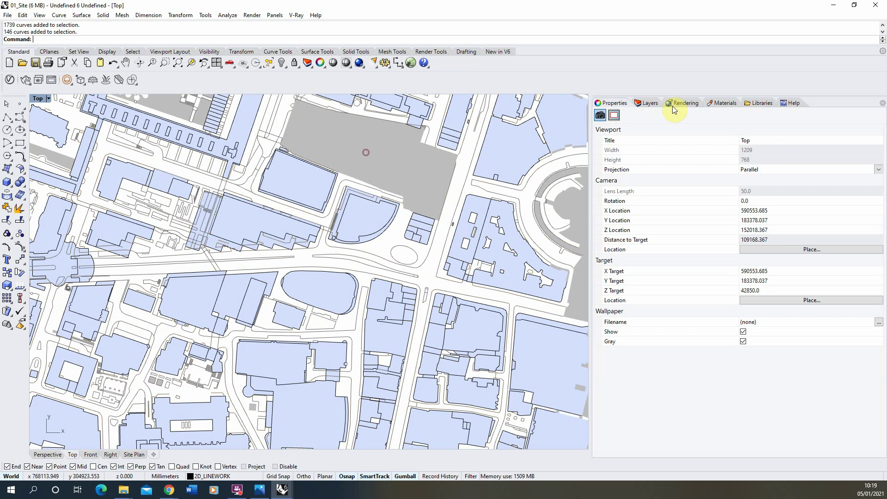
Preview the Site Plan layout with the layer list shown.
left_click(134, 454)
scroll(254, 283, "down", 3)
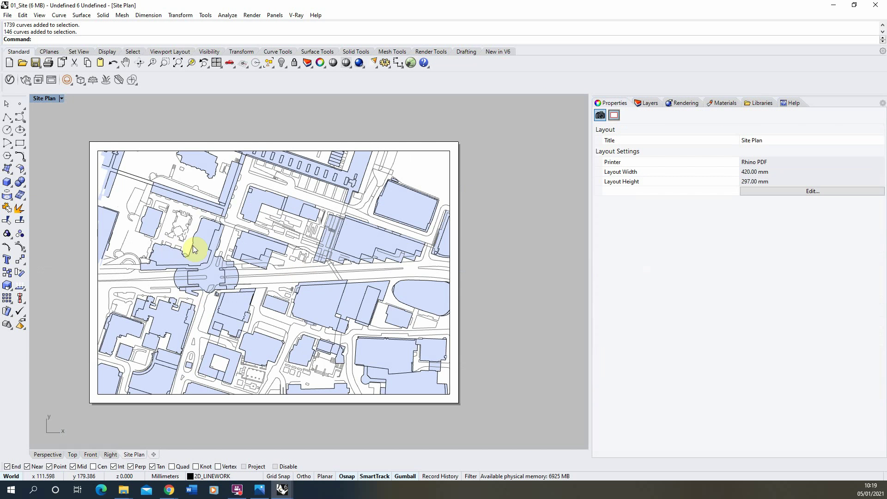
scroll(266, 264, "up", 1)
left_click(649, 103)
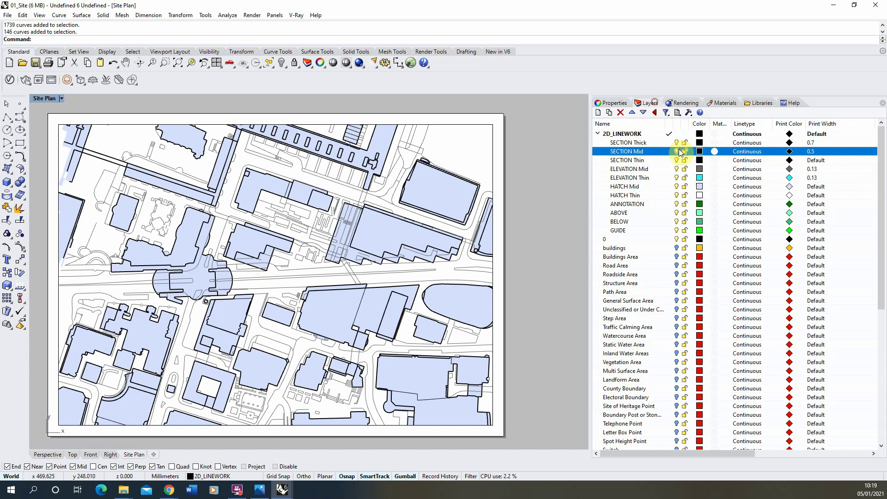
scroll(158, 234, "up", 1)
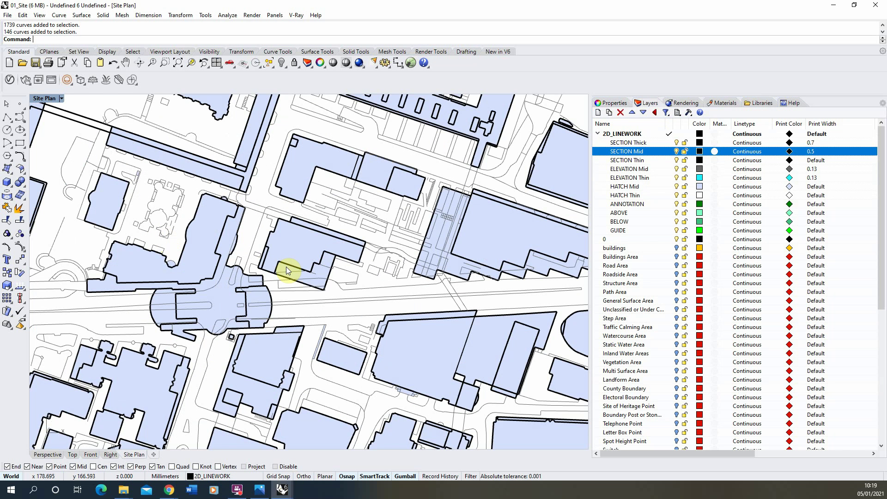
Set the SECTION Thick layer print width to 0.5 and SECTION Mid to 0.3.
left_click(818, 142)
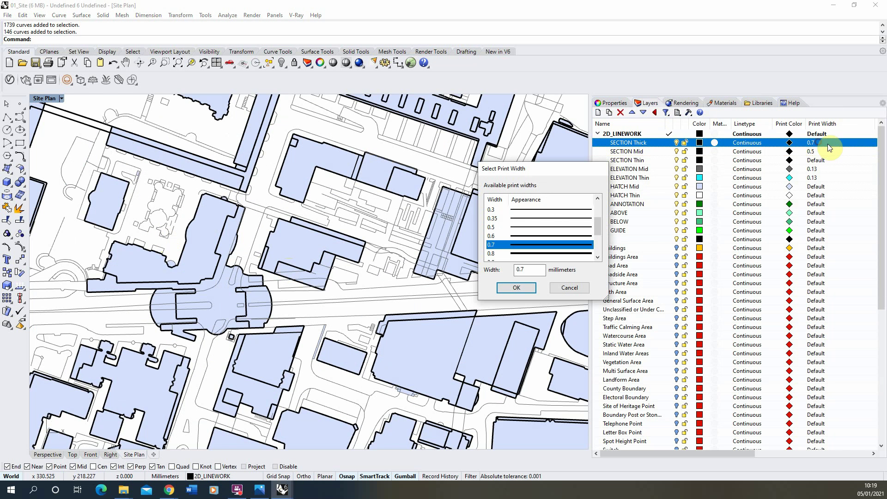
left_click(528, 234)
left_click(527, 227)
left_click(520, 290)
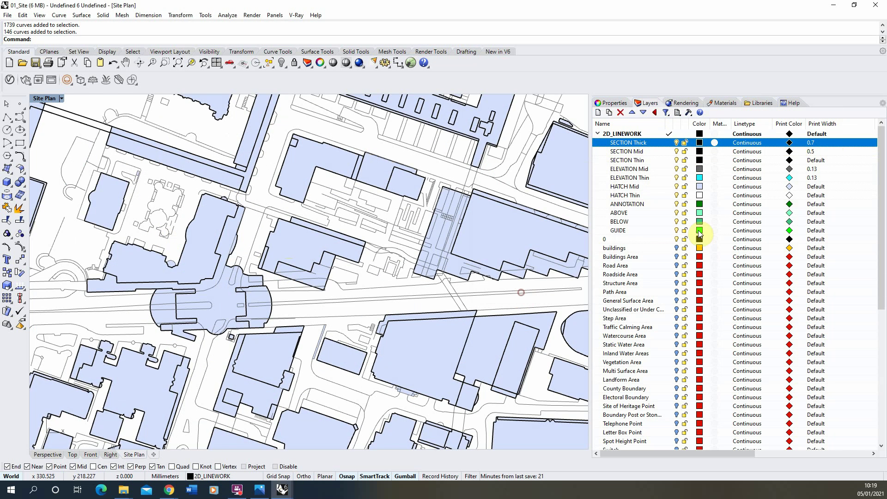
left_click(816, 151)
left_click(521, 226)
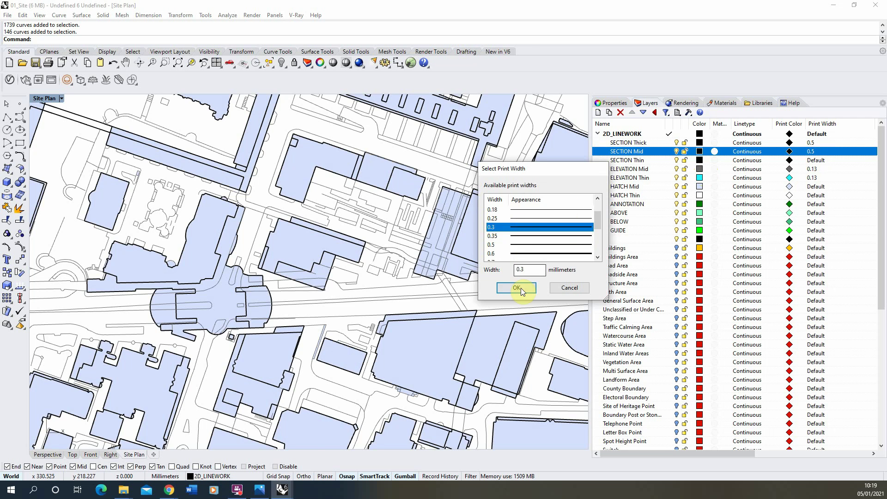
left_click(517, 288)
After checking the layout, raise the SECTION Thick print width to 0.6.
scroll(342, 234, "down", 5)
scroll(299, 305, "up", 4)
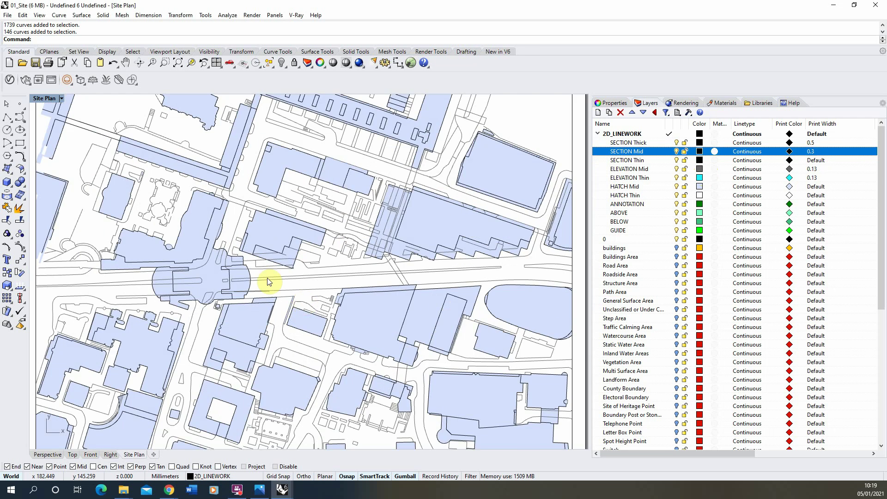
scroll(298, 305, "down", 3)
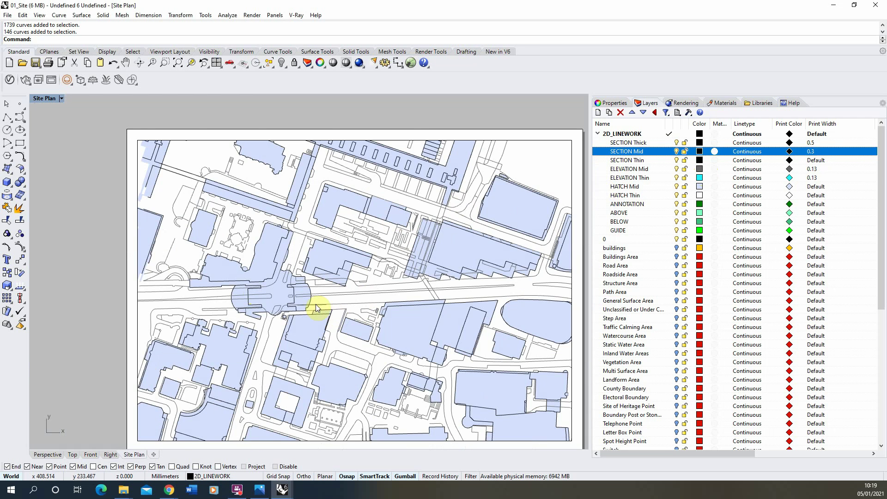
scroll(257, 306, "up", 3)
left_click(826, 143)
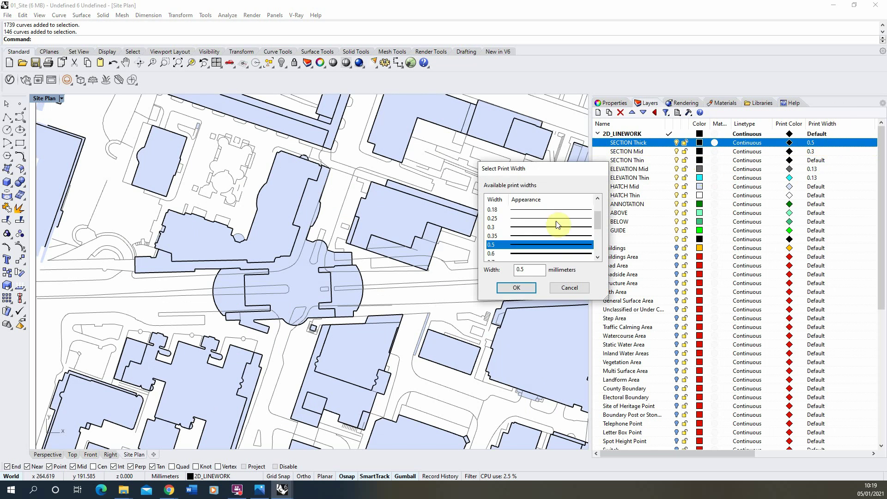
left_click(517, 253)
left_click(517, 288)
scroll(312, 267, "down", 3)
scroll(204, 249, "up", 5)
scroll(333, 220, "down", 2)
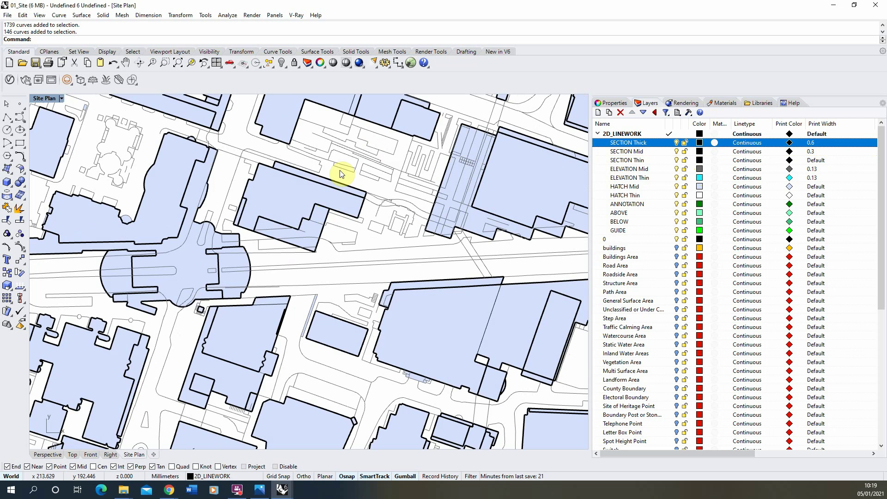
scroll(214, 263, "up", 4)
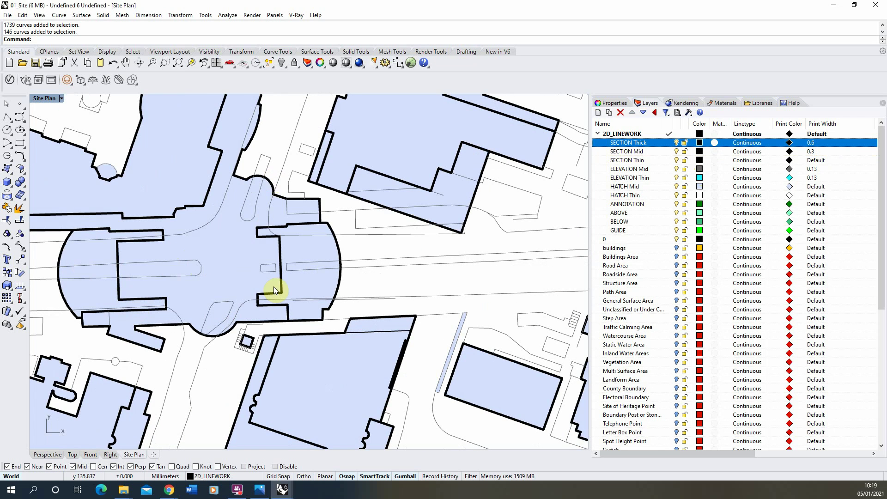
scroll(237, 262, "down", 4)
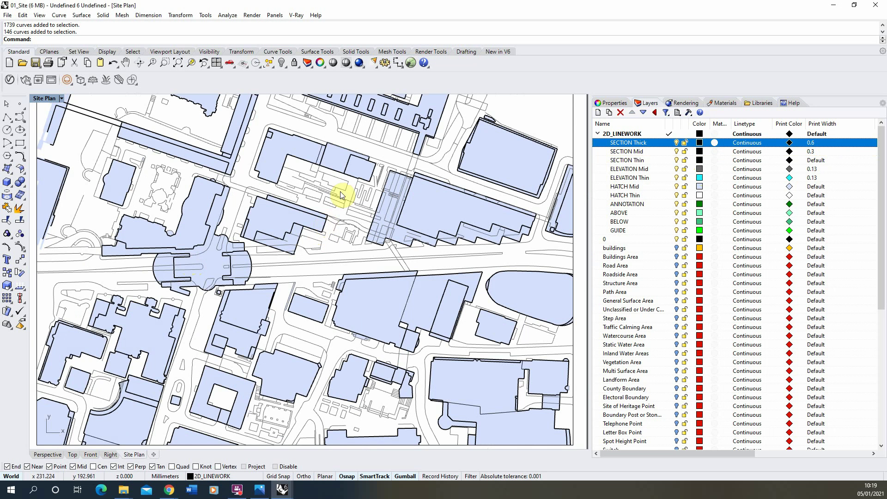
Select the 358 HATCH Mid hatches, bring them to front, and return to the Site Plan layout.
left_click(71, 454)
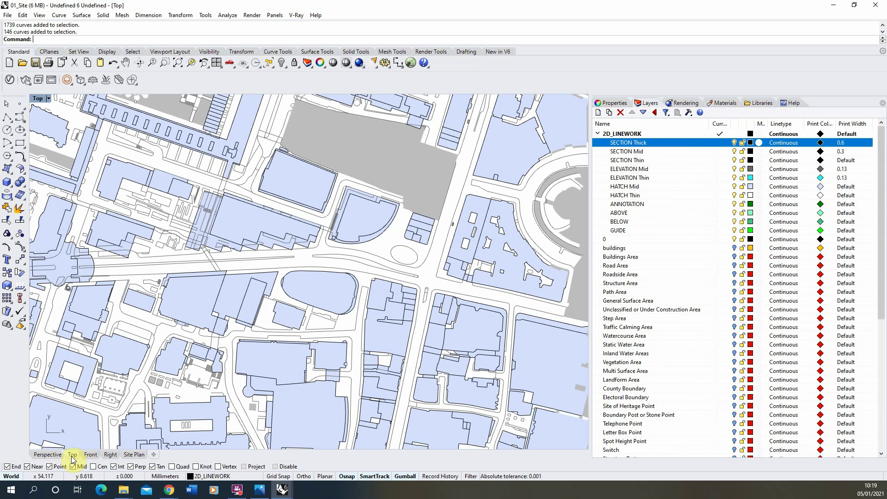
right_click(661, 187)
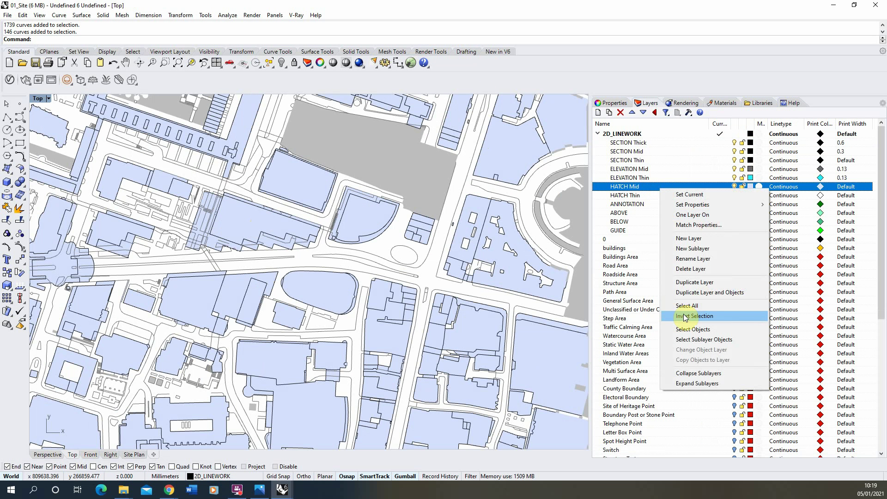
left_click(693, 329)
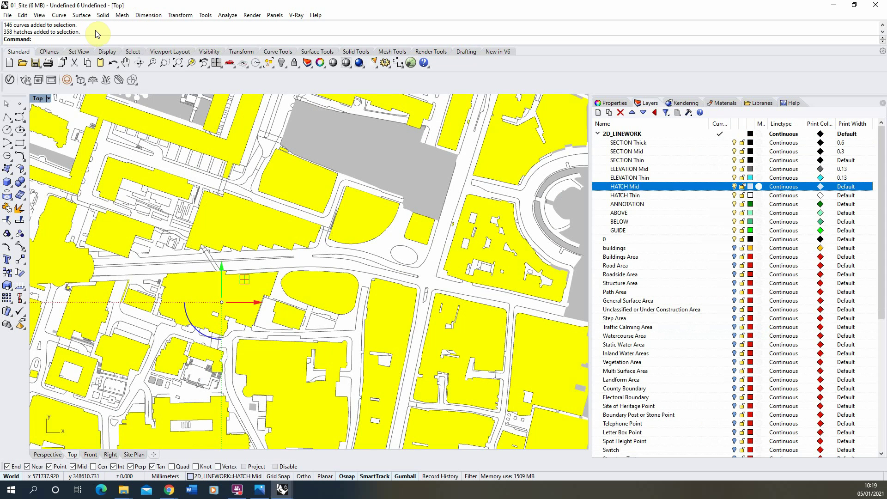
type("Front")
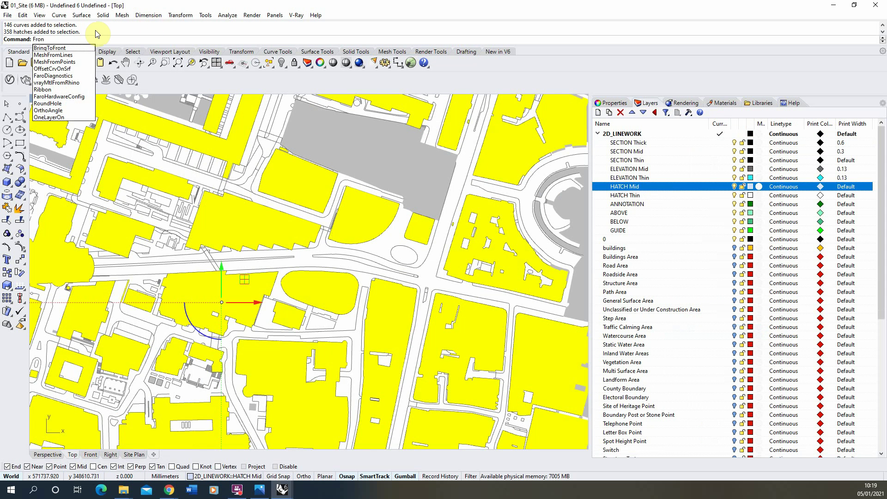
left_click(50, 48)
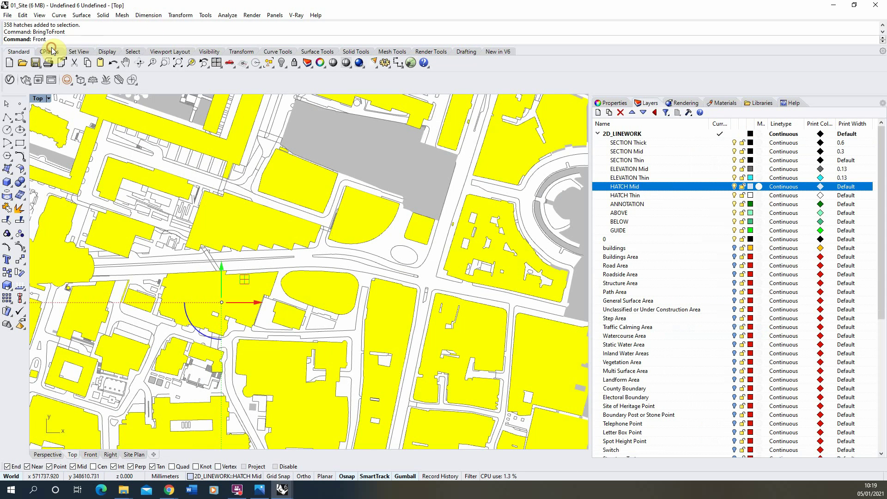
left_click(347, 145)
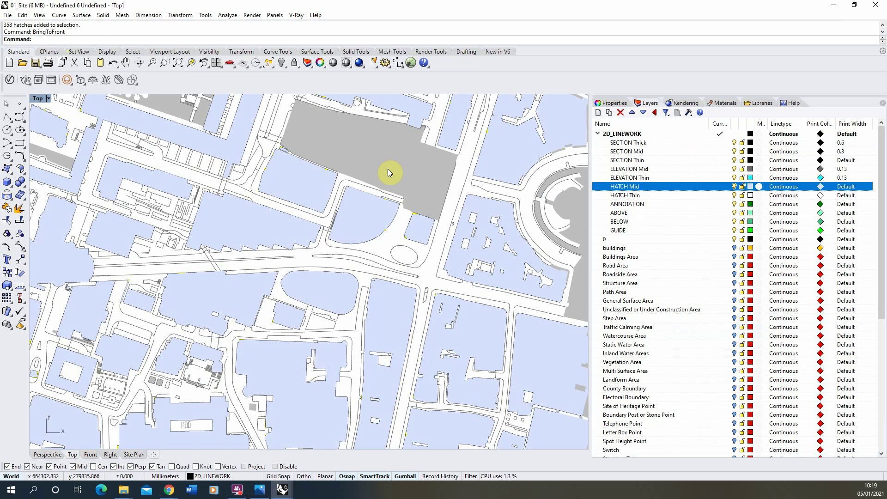
left_click(140, 455)
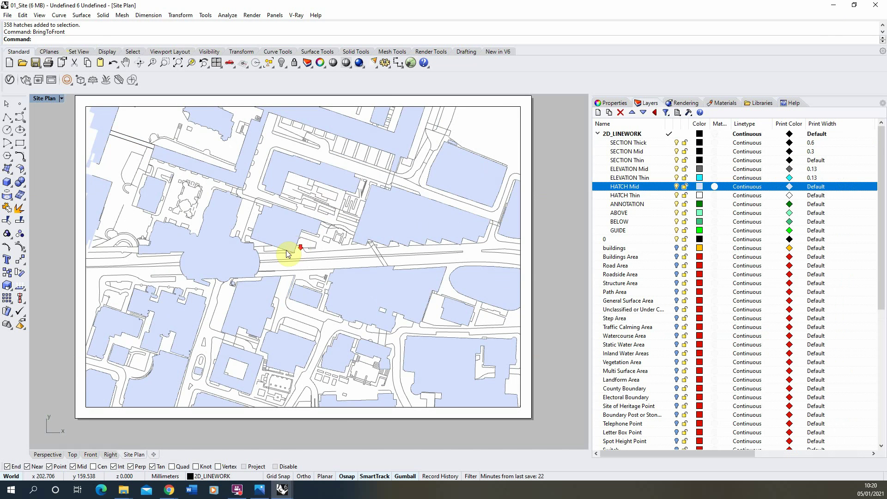
scroll(245, 277, "up", 2)
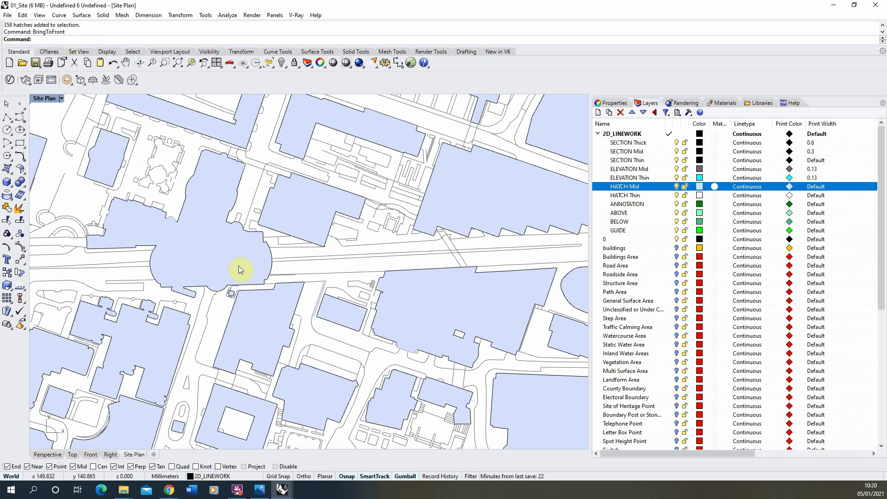
scroll(239, 265, "down", 2)
scroll(367, 200, "up", 4)
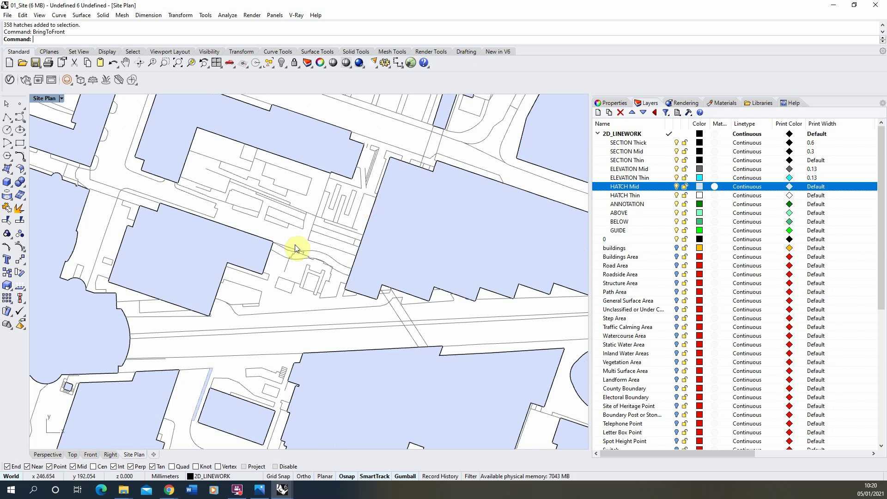
scroll(270, 253, "down", 3)
scroll(235, 296, "up", 3)
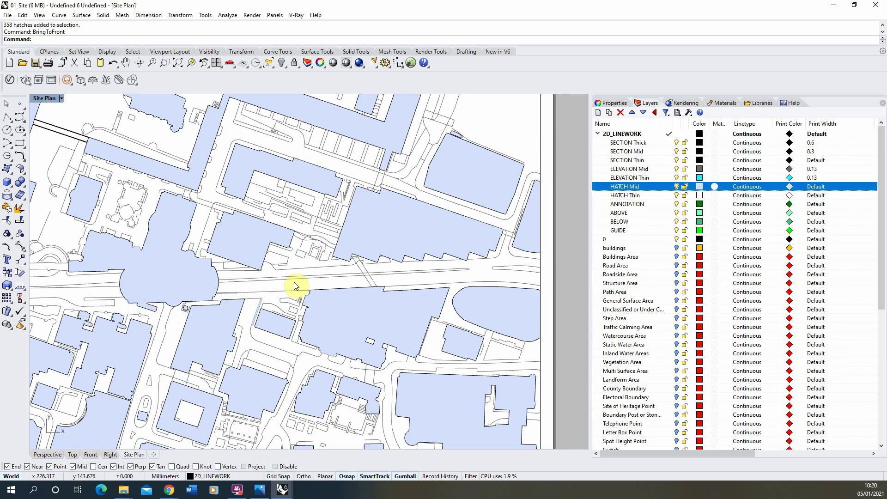
scroll(295, 290, "down", 2)
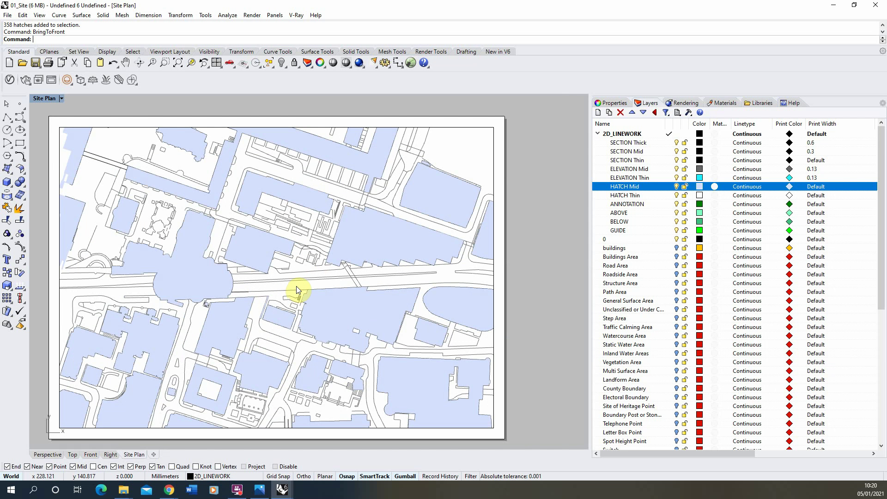